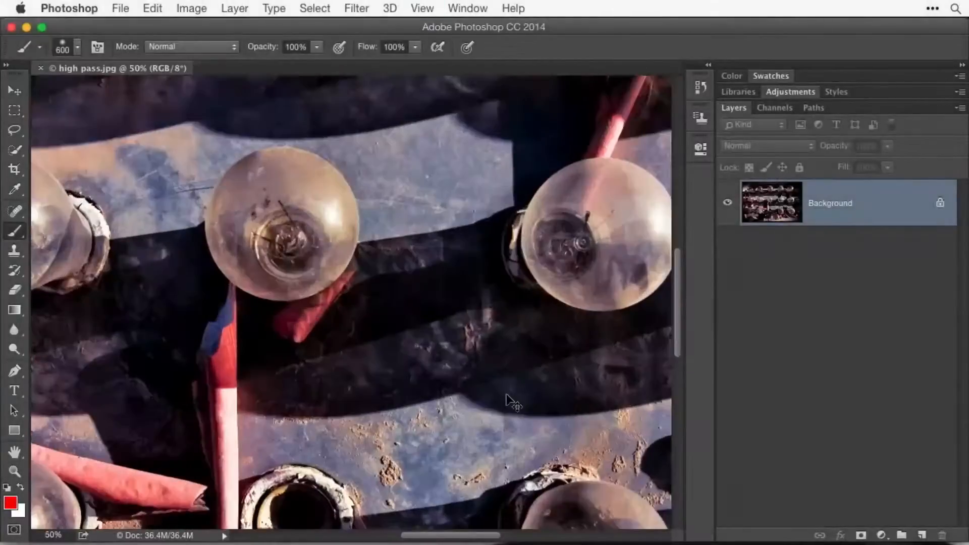
- Duplicate the Background layer
key("super+equal")
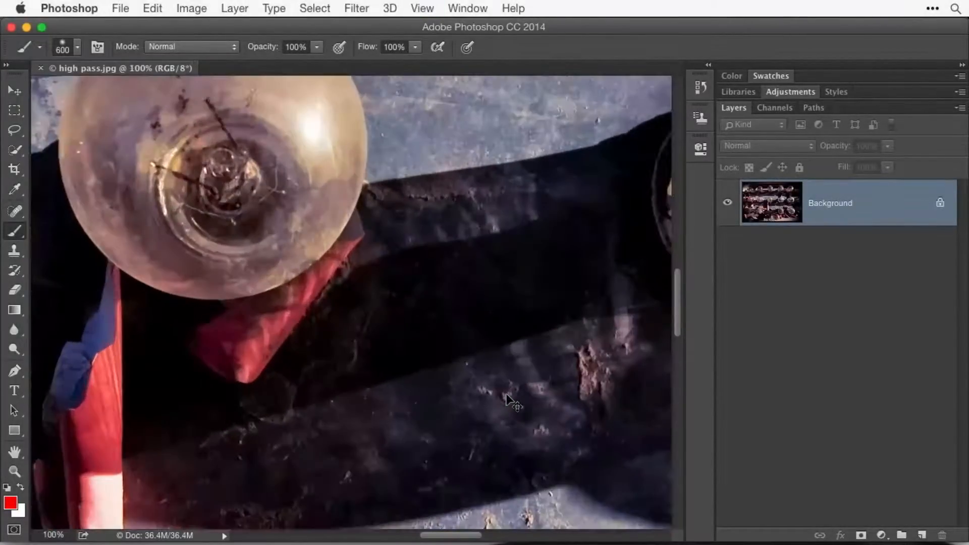
key("h")
left_click_drag(419, 257, 465, 417)
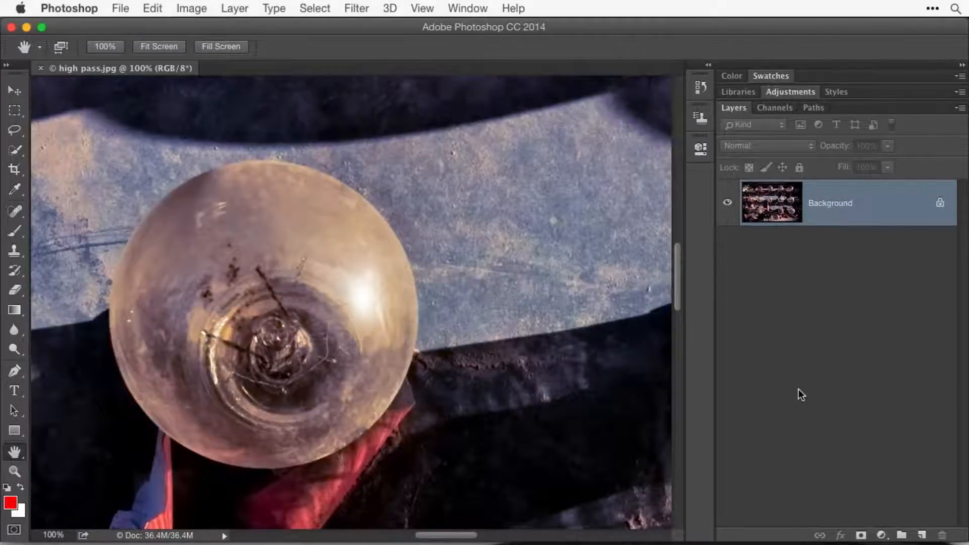
scroll(595, 369, "right", 5)
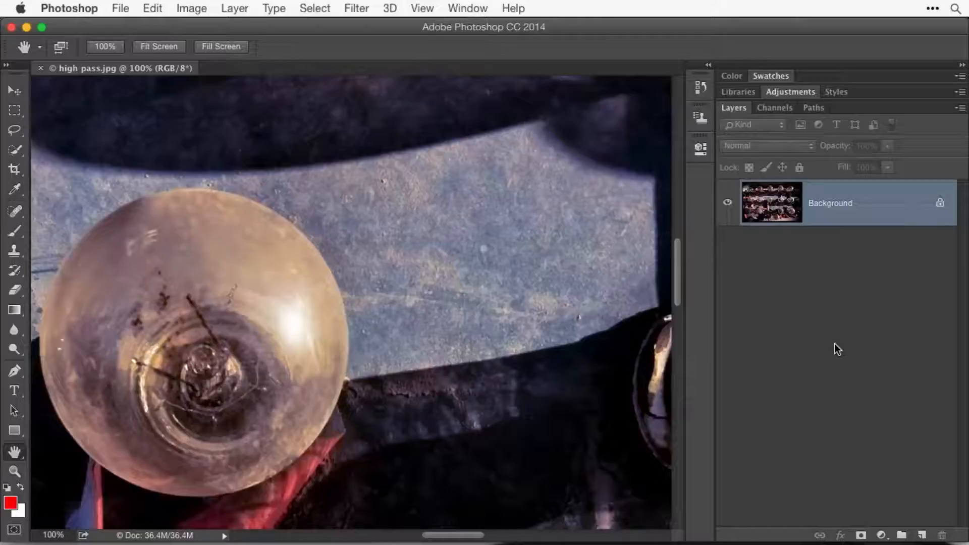
key("super+j")
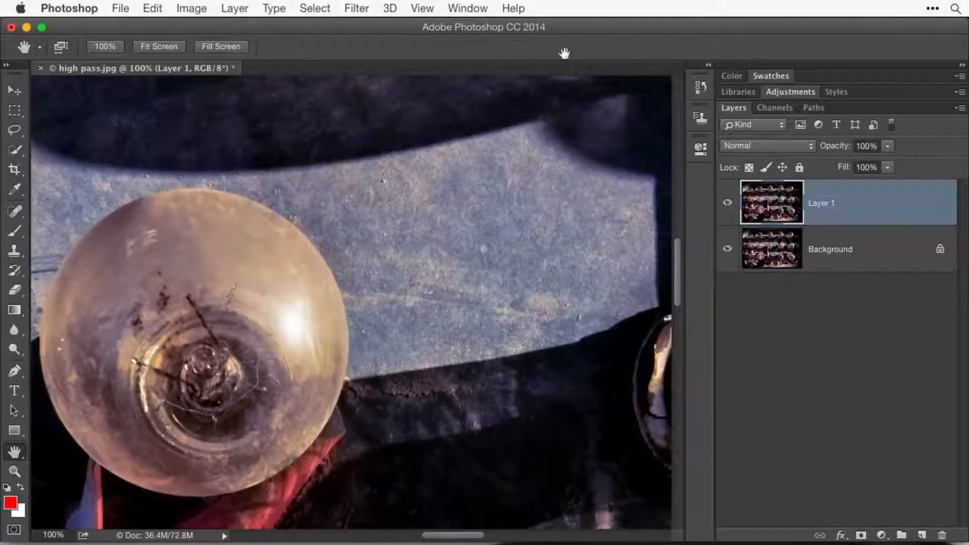
- Apply a High Pass filter with a 1.9-pixel radius to the duplicate layer and set its blend mode to Overlay
left_click(357, 7)
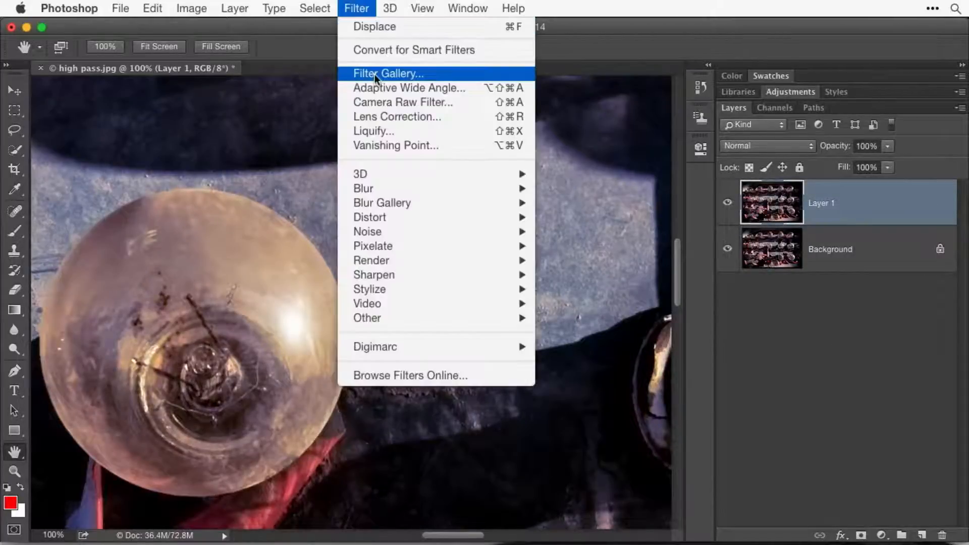
mouse_move(432, 317)
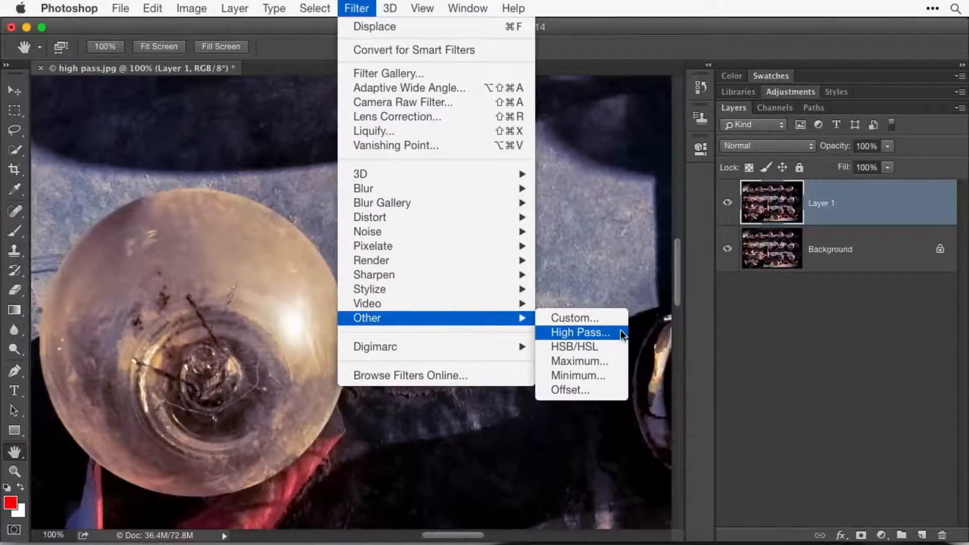
left_click(581, 332)
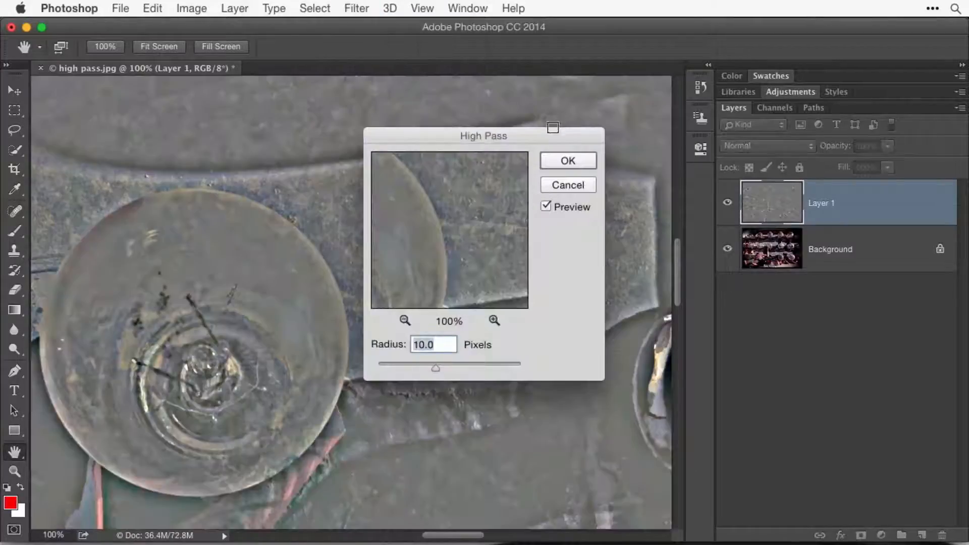
left_click_drag(547, 133, 827, 258)
left_click(717, 492)
left_click_drag(717, 492, 658, 488)
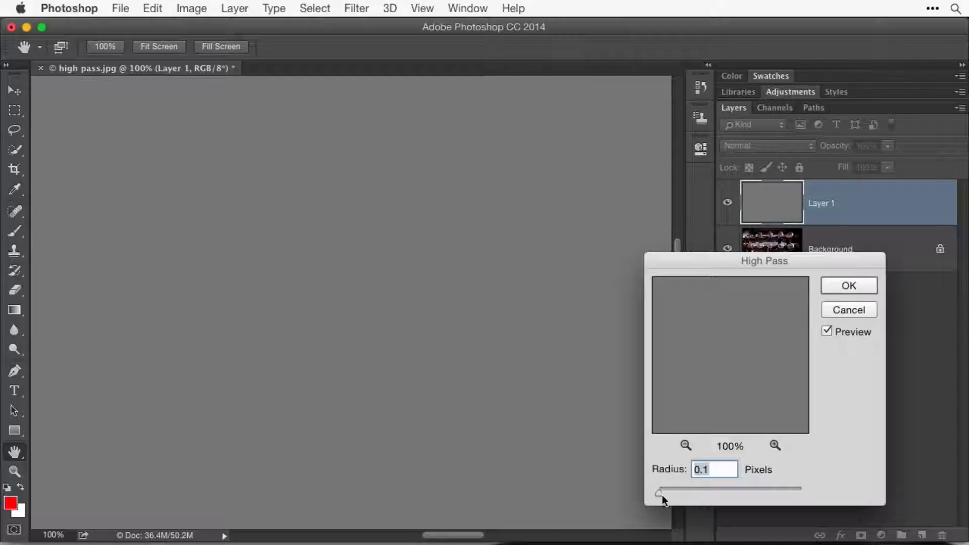
mouse_move(658, 493)
left_mouse_down()
mouse_move(690, 496)
mouse_move(674, 492)
left_mouse_up()
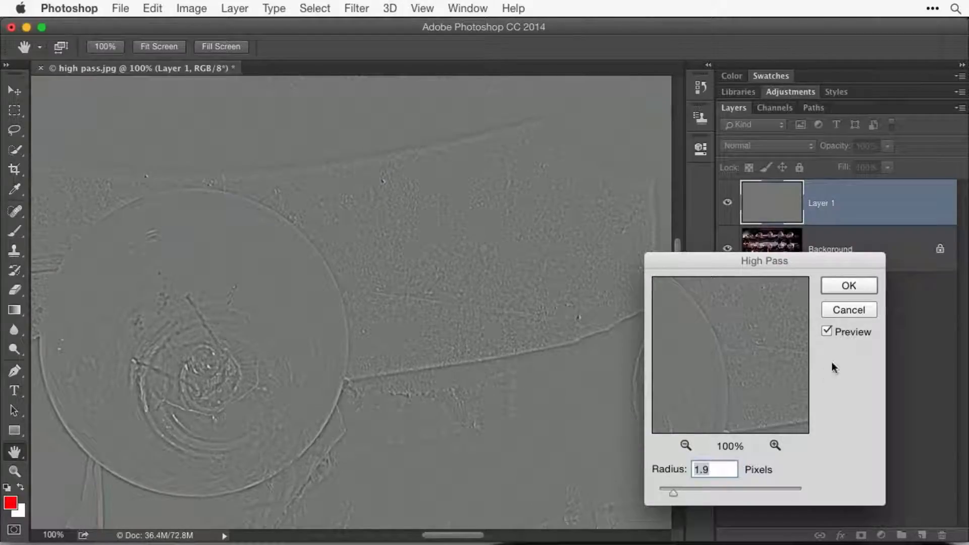
left_click(848, 286)
left_click(791, 148)
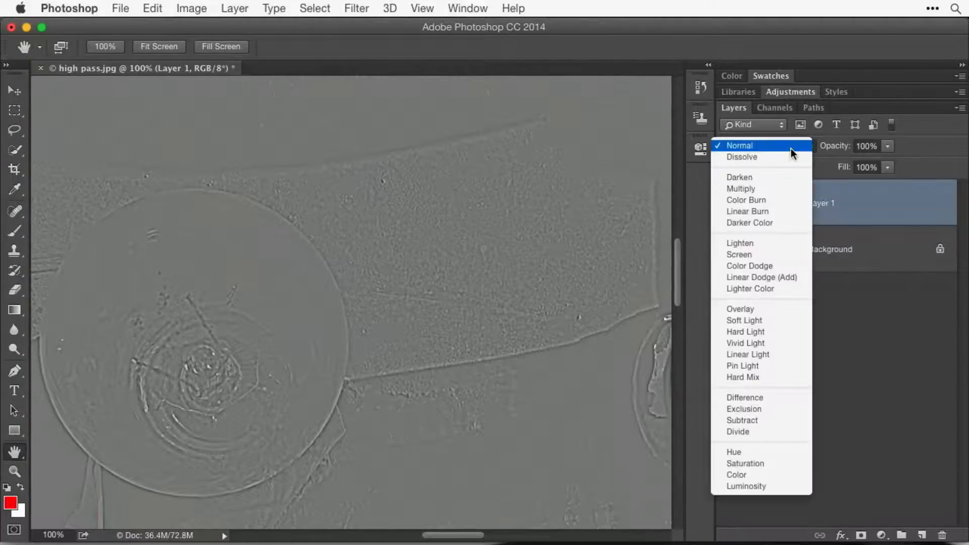
left_click(798, 310)
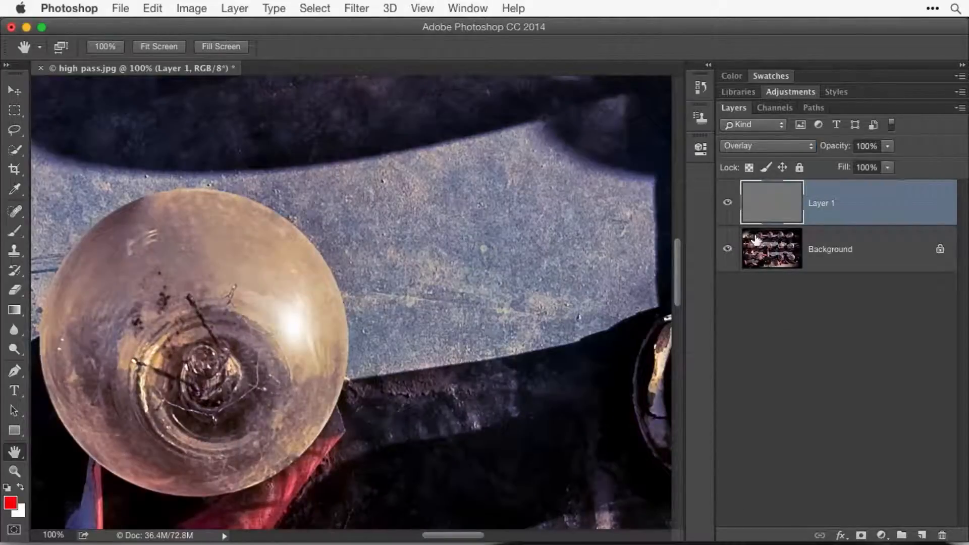
- Compare the photo with and without the sharpening by repeatedly hiding and showing Layer 1
left_click(728, 204)
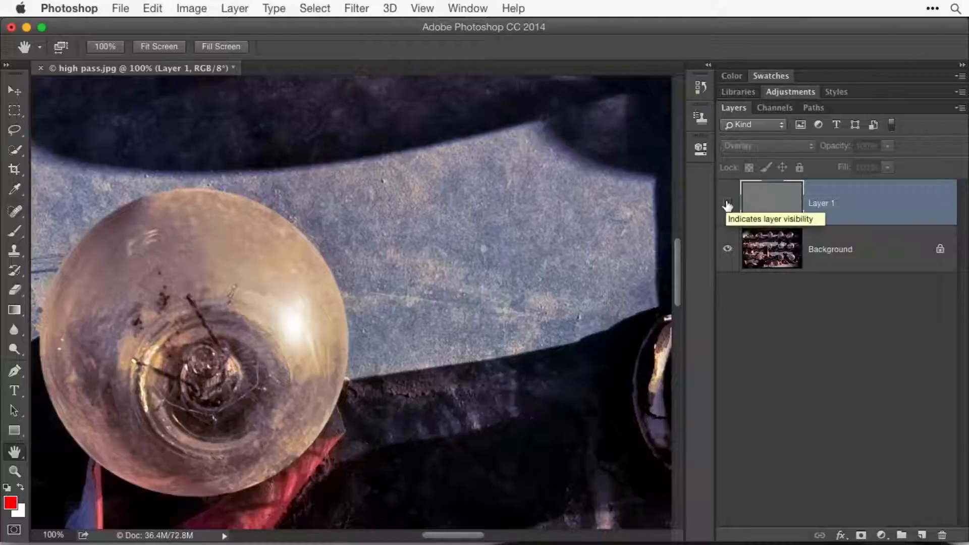
left_click(728, 204)
left_click(727, 204)
left_click(727, 204)
left_click(727, 205)
left_click(728, 205)
left_click(728, 204)
left_click(727, 205)
left_click(728, 205)
left_click(727, 204)
left_click(727, 204)
left_click(727, 205)
left_click(727, 204)
left_click(727, 204)
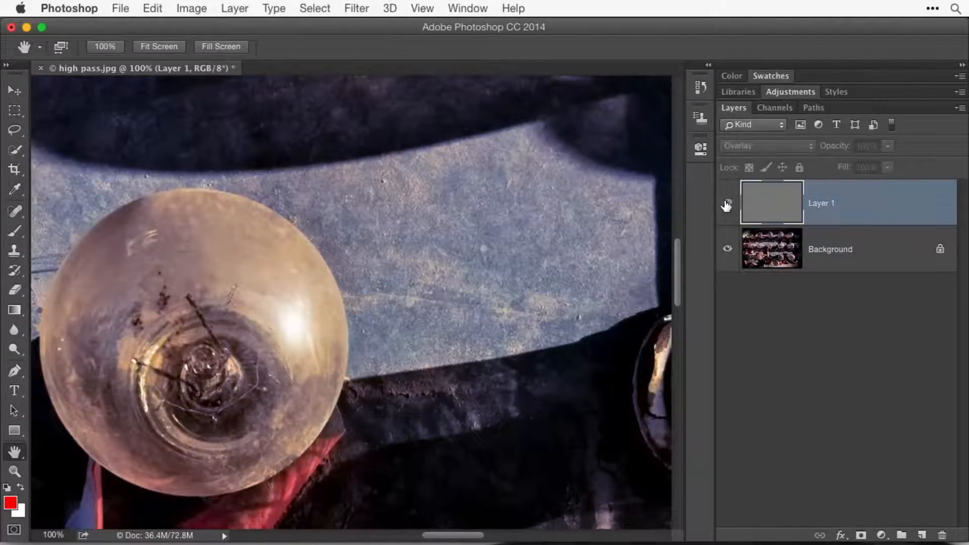
left_click(728, 205)
left_click(727, 204)
left_click(727, 204)
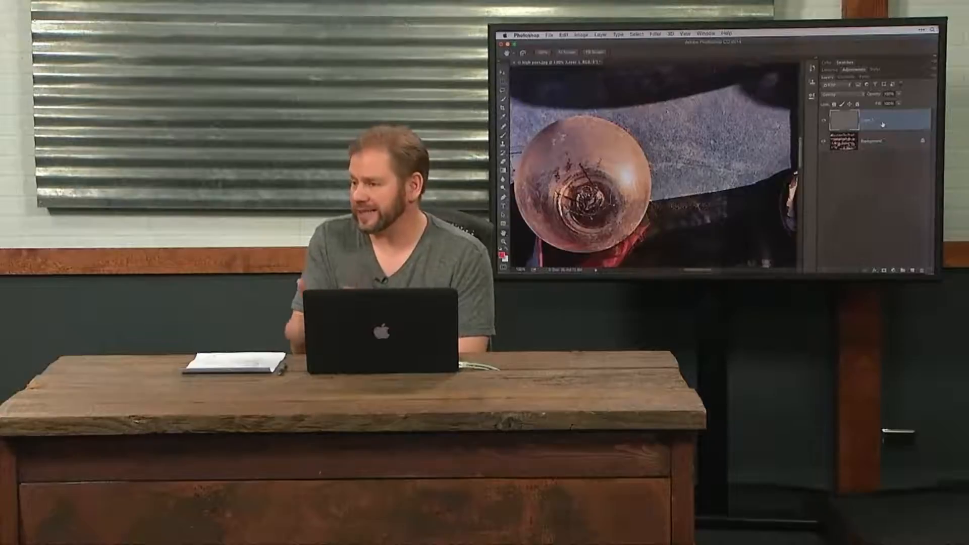
- Replace the filtered layer with a fresh duplicate of the Background set to Overlay blend mode
left_click_drag(882, 124, 921, 271)
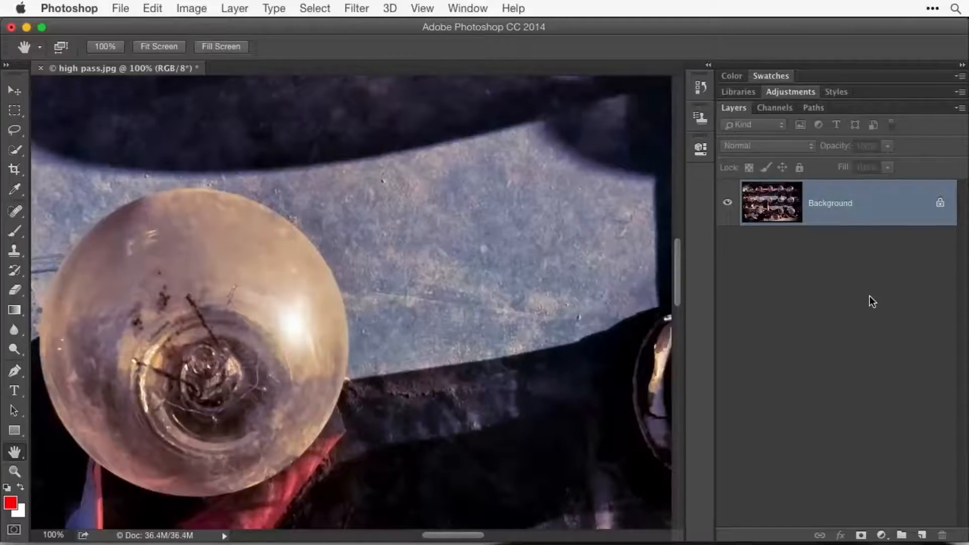
key("super+j")
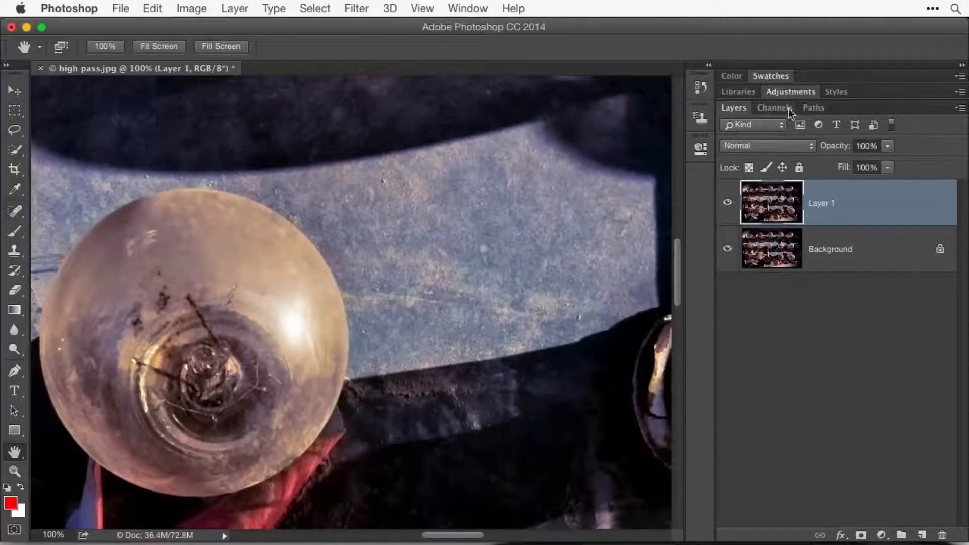
left_click(777, 146)
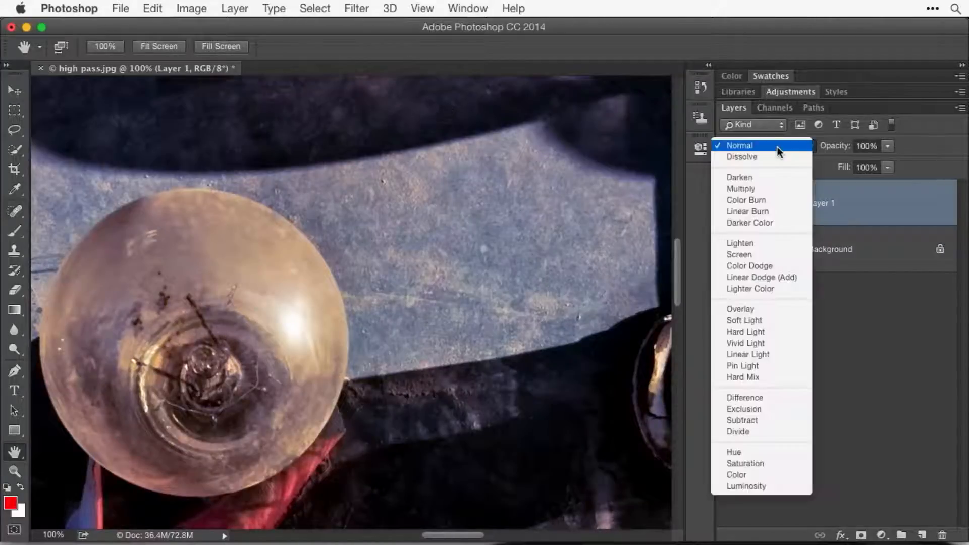
left_click(783, 312)
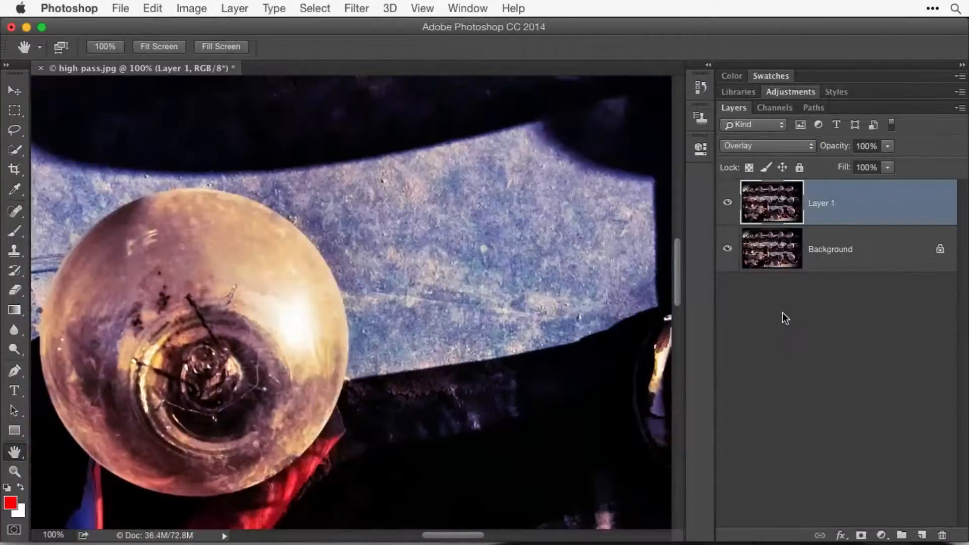
- Apply a High Pass filter with a 3.8-pixel radius to the Overlay layer and duplicate the filtered layer
left_click(356, 9)
mouse_move(398, 239)
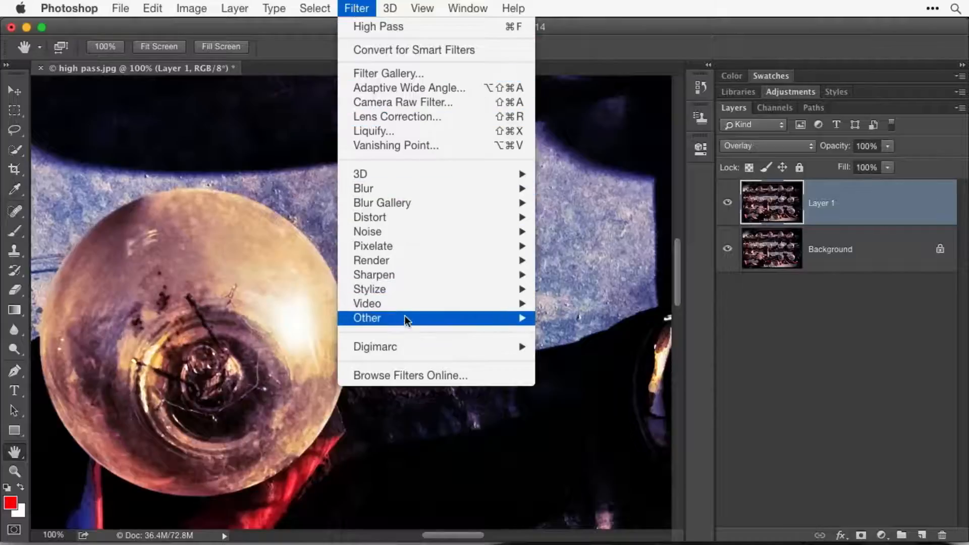
mouse_move(412, 316)
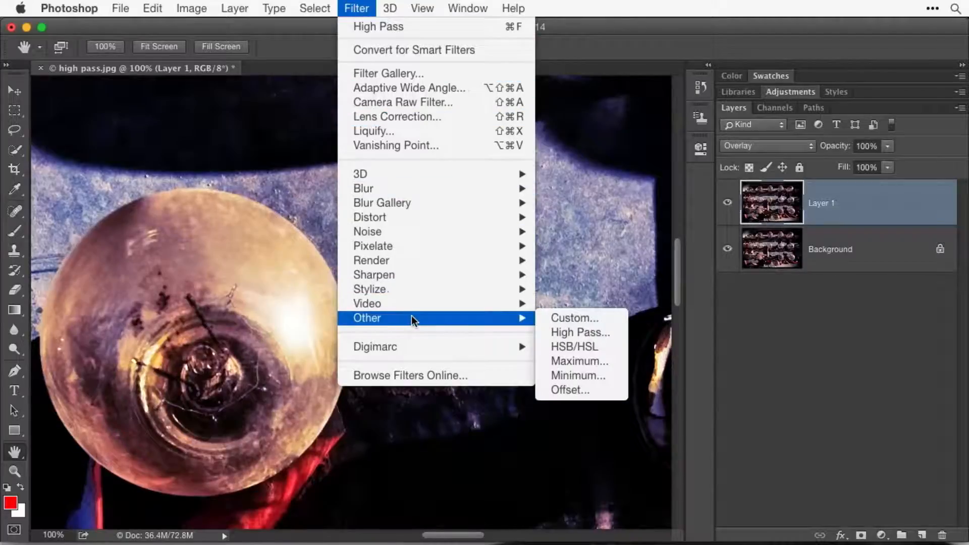
left_click(584, 332)
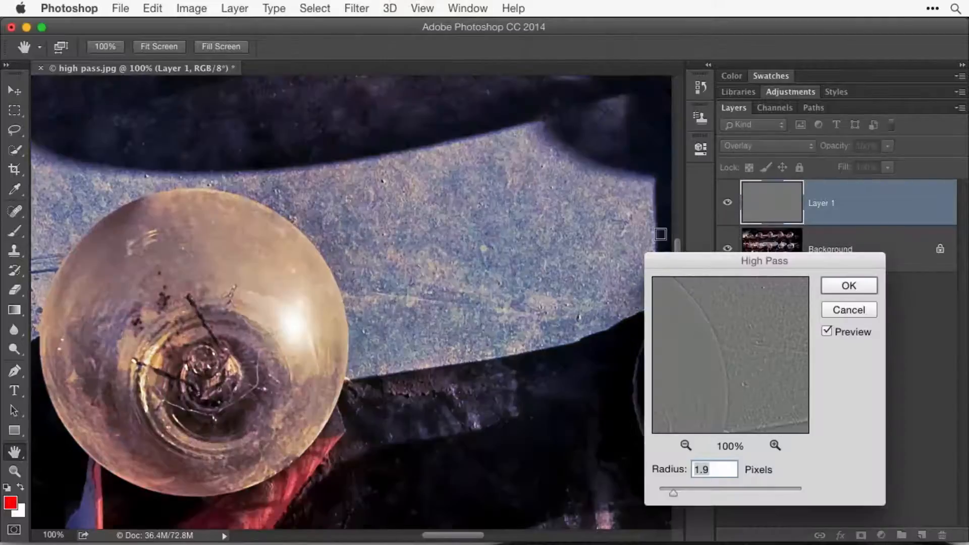
left_click_drag(691, 265, 725, 138)
left_click_drag(705, 367, 628, 348)
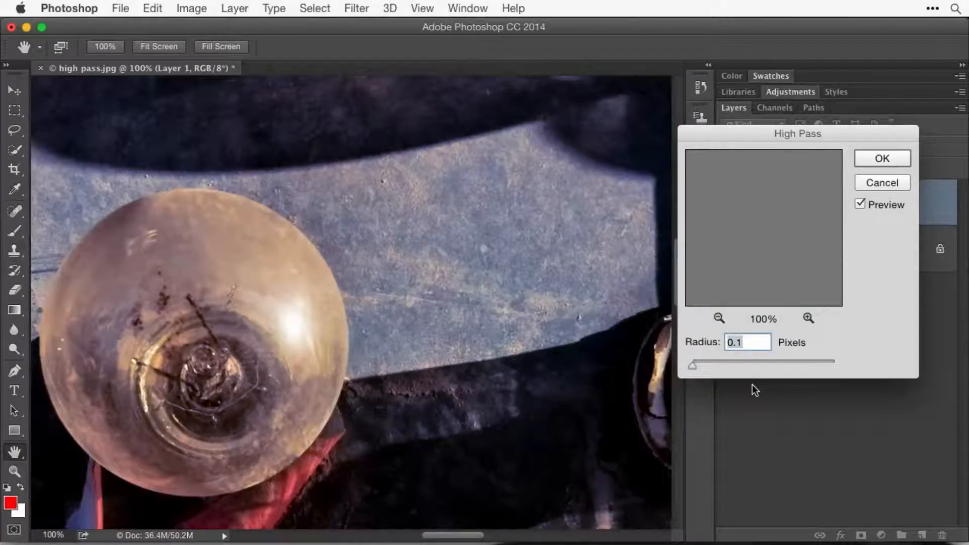
left_click_drag(692, 365, 715, 364)
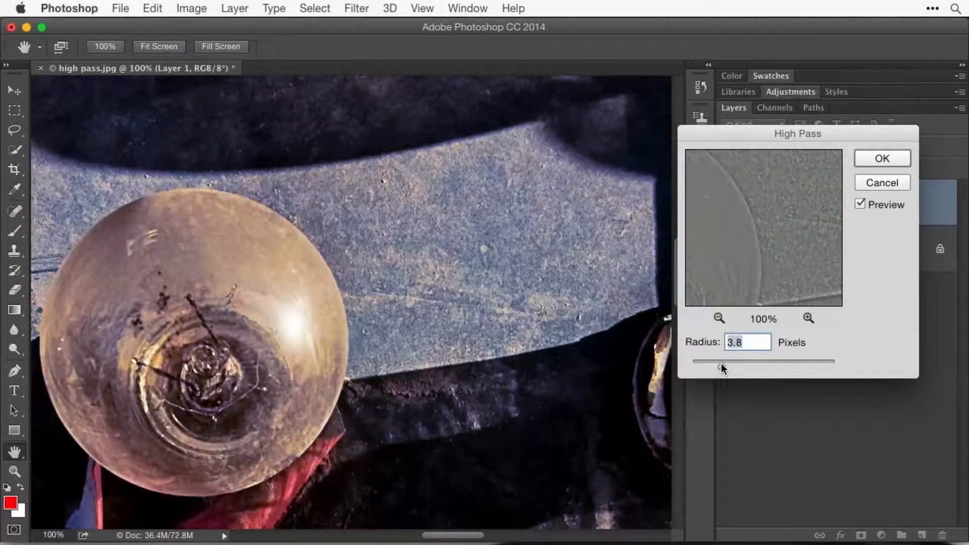
left_click(880, 159)
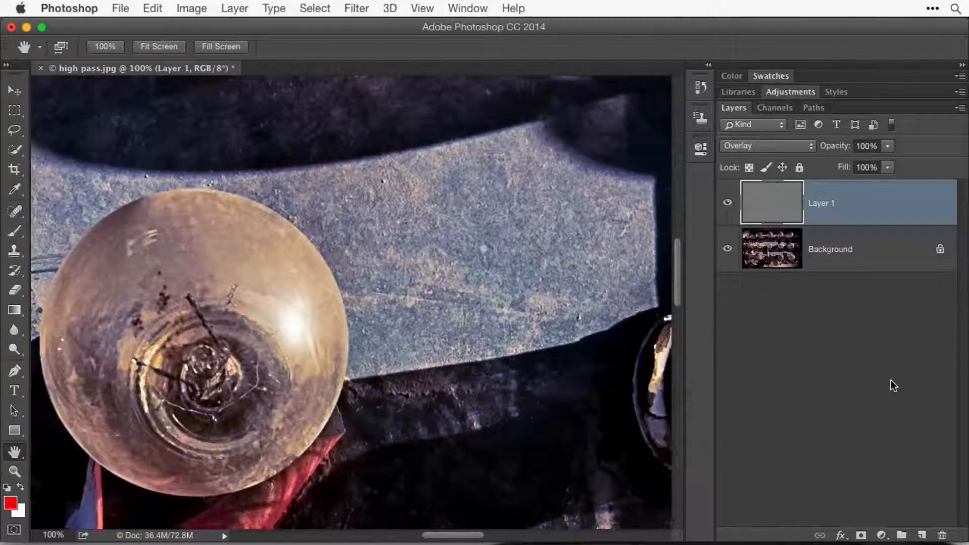
key("super+j")
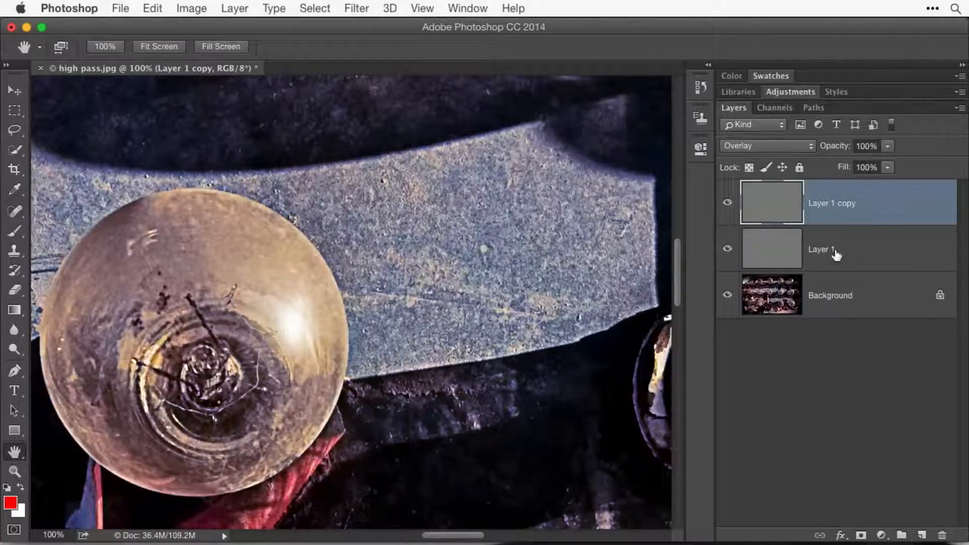
- Compare the bulb's detail at 100% zoom by hiding and showing the two High Pass layers
left_click(727, 249)
left_click(727, 203)
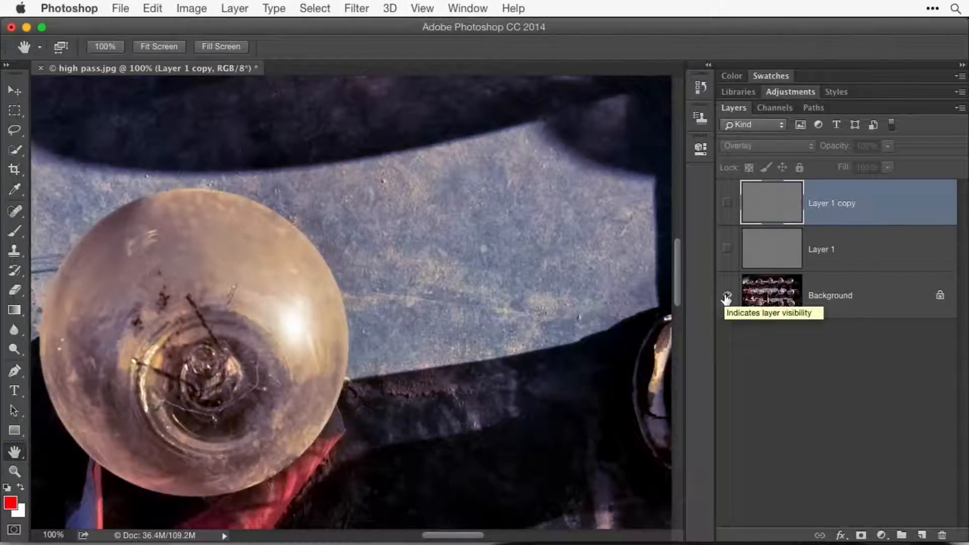
left_click(727, 249)
left_click(727, 203)
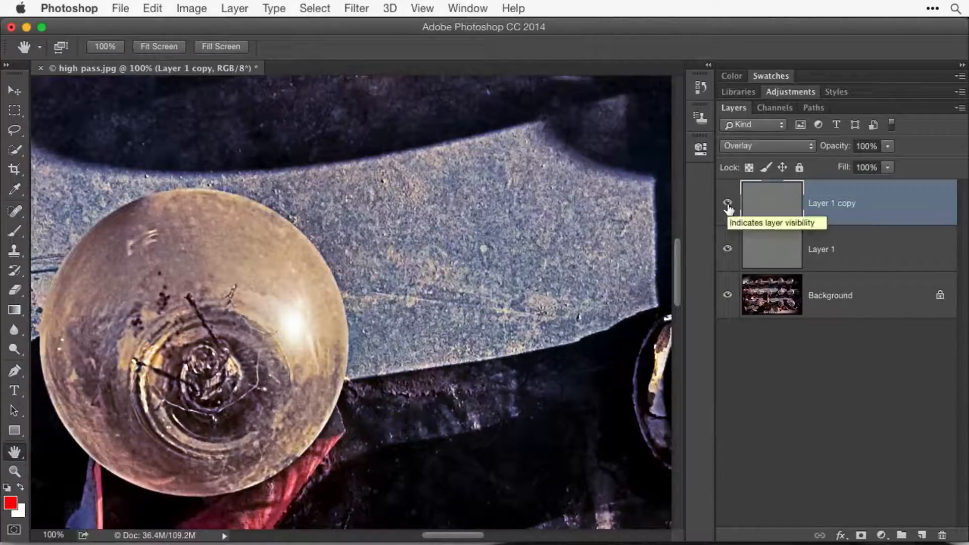
left_click(727, 203)
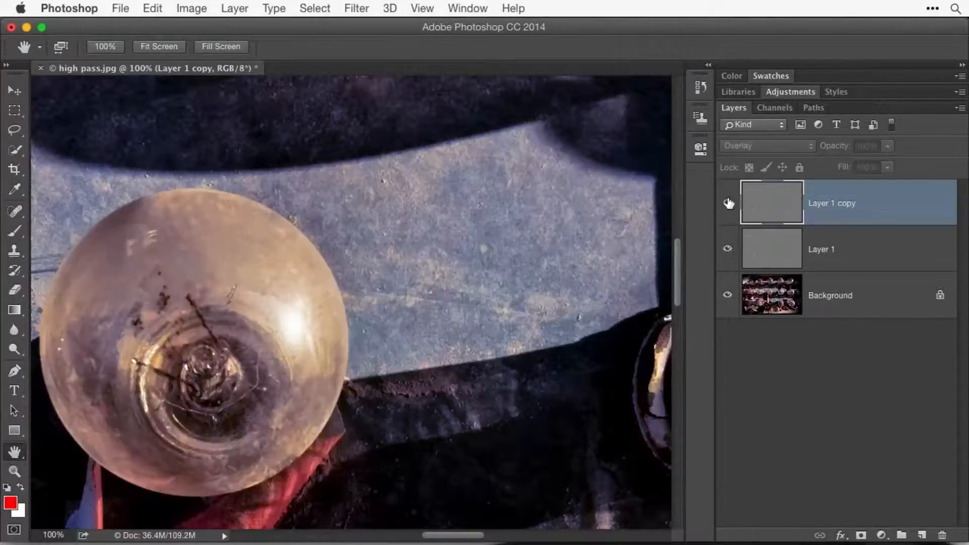
left_click(728, 203)
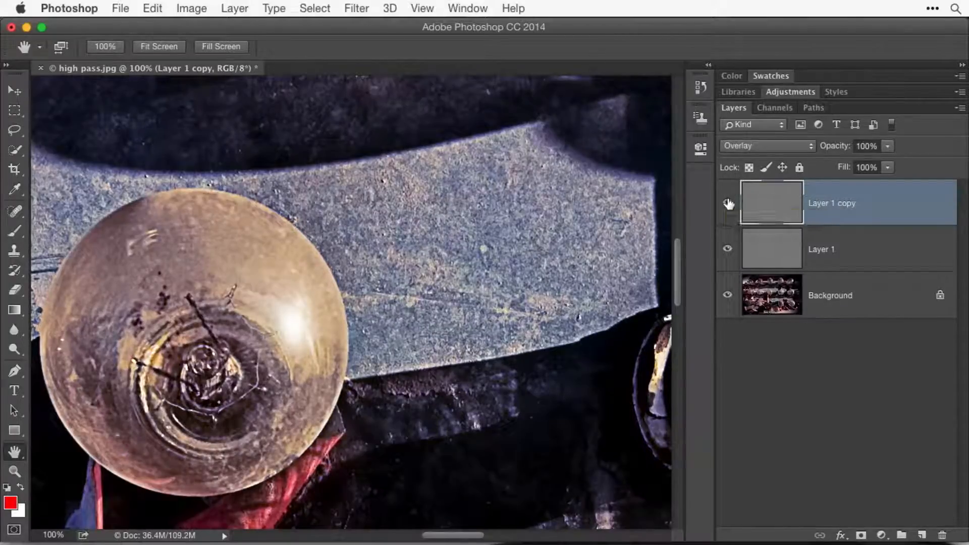
left_click(727, 249)
left_click(727, 207)
left_click(728, 203)
left_click(727, 249)
- Examine the upper bulbs at 50% zoom with both High Pass layers hidden and shown
key("super+minus")
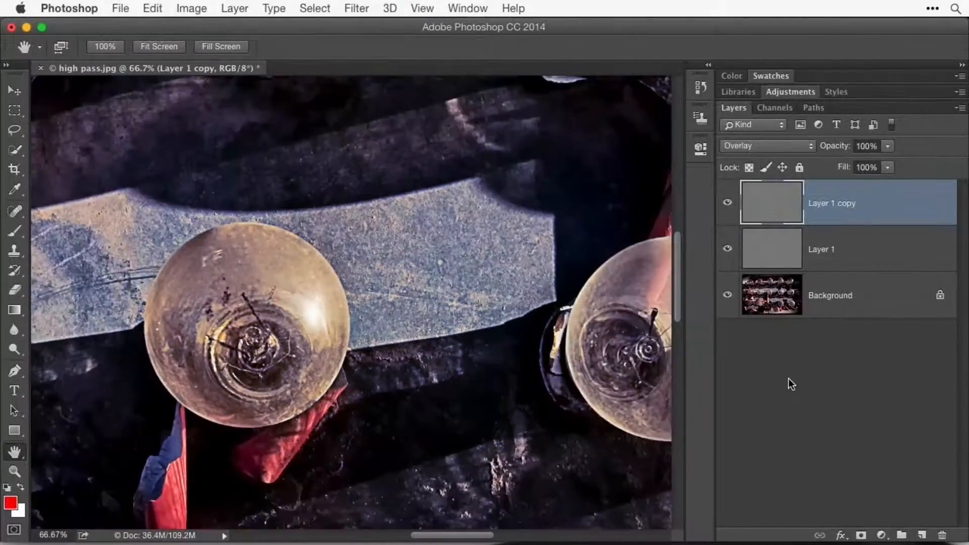
key("super+minus")
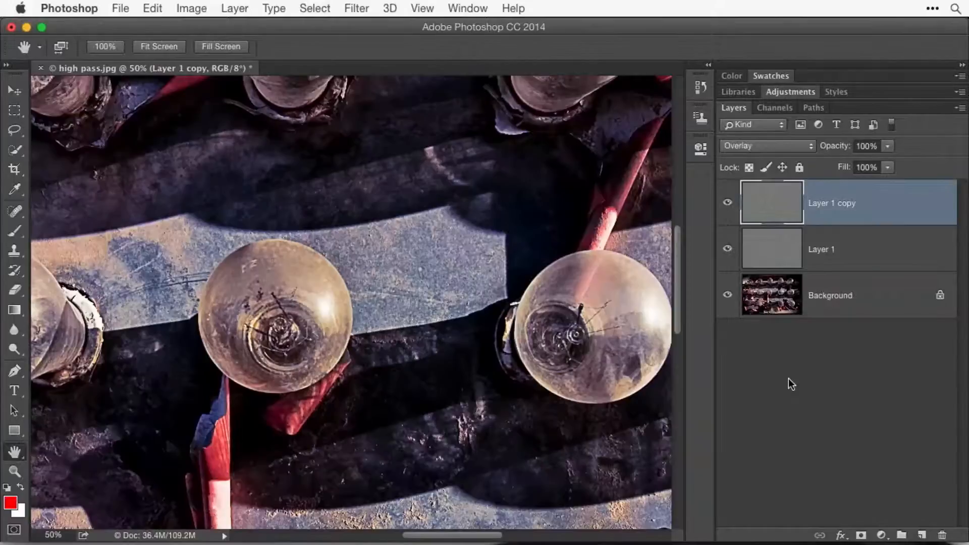
scroll(568, 220, "up", 5)
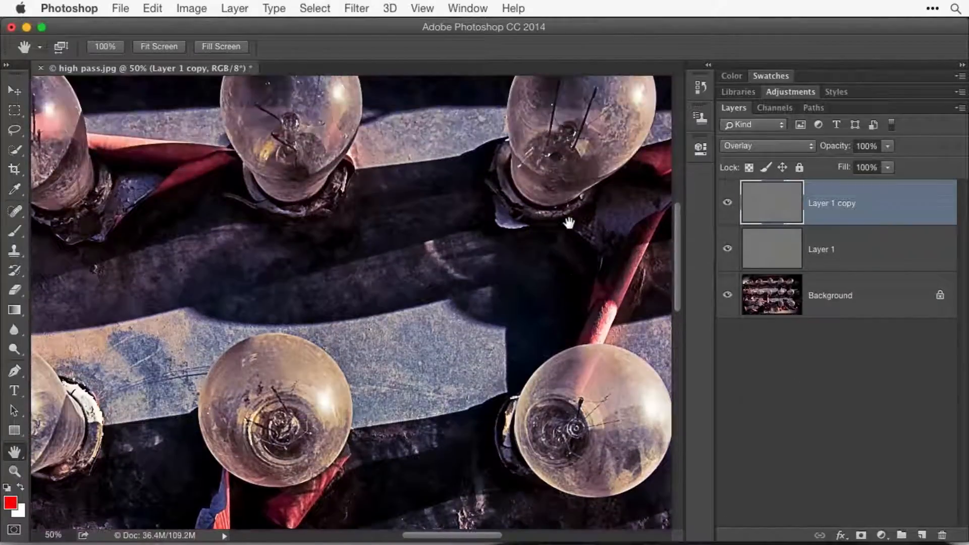
scroll(569, 223, "up", 2)
left_click(728, 252)
left_click(727, 217)
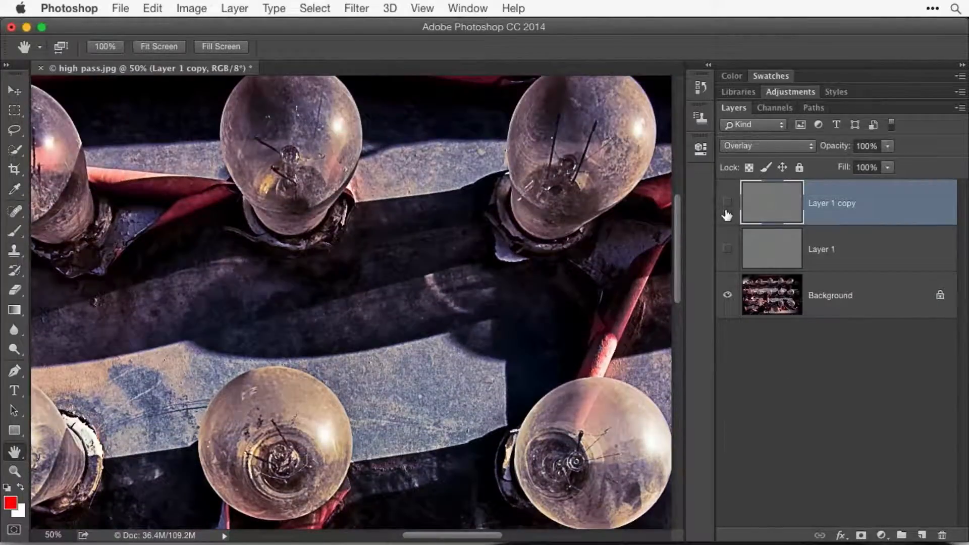
left_click(727, 215)
left_click(727, 248)
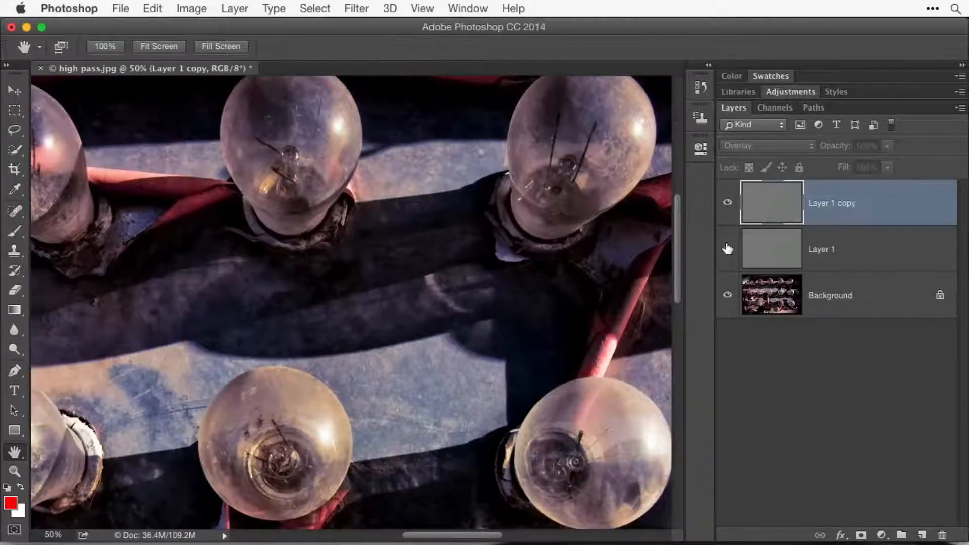
left_click_drag(727, 251, 727, 222)
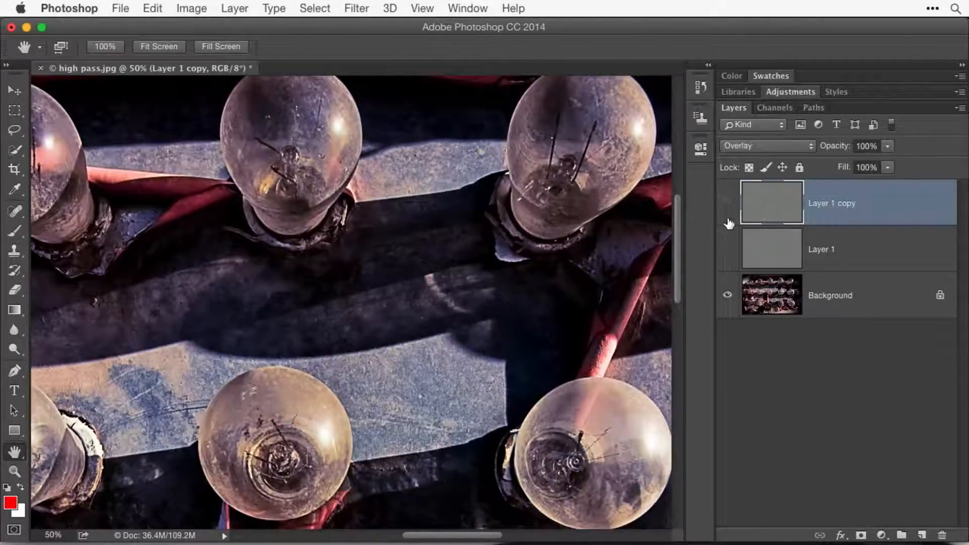
- Turn both High Pass layers back on to compare the sharpened bulbs with the unsharpened Background
left_click(727, 204)
left_click(728, 249)
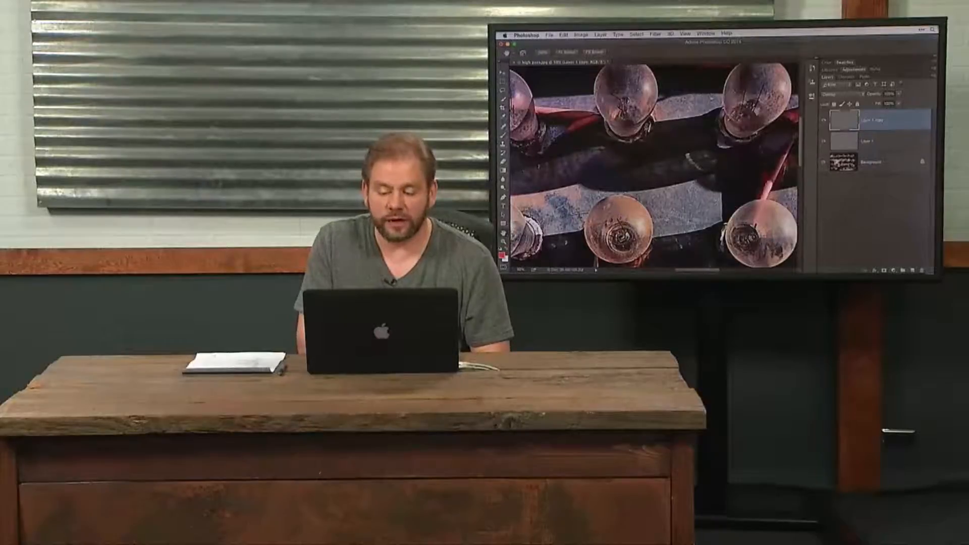
left_click(824, 121)
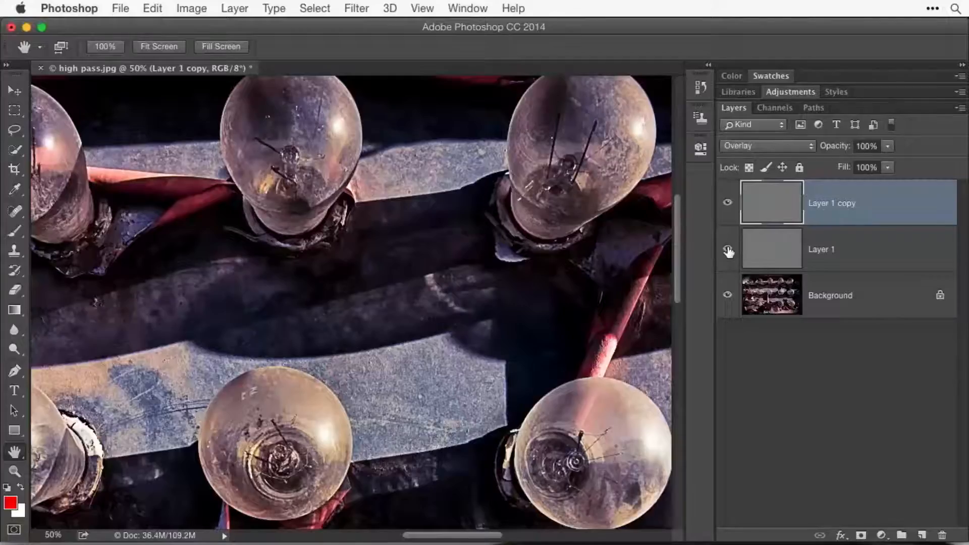
- Close the bulb photo, switch to Adobe Bridge and open Find Edges in Divide Sky.jpg in Photoshop
key("super+w")
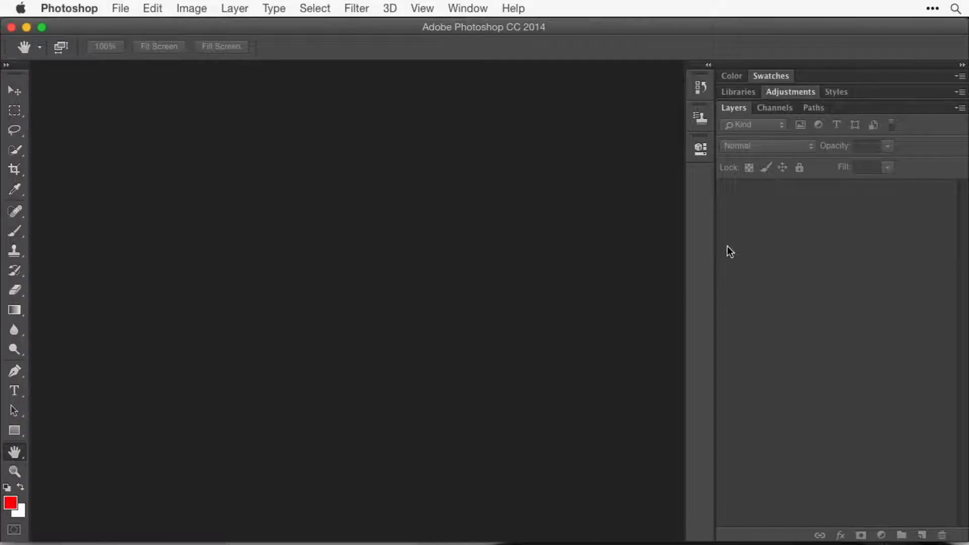
key("super+Tab")
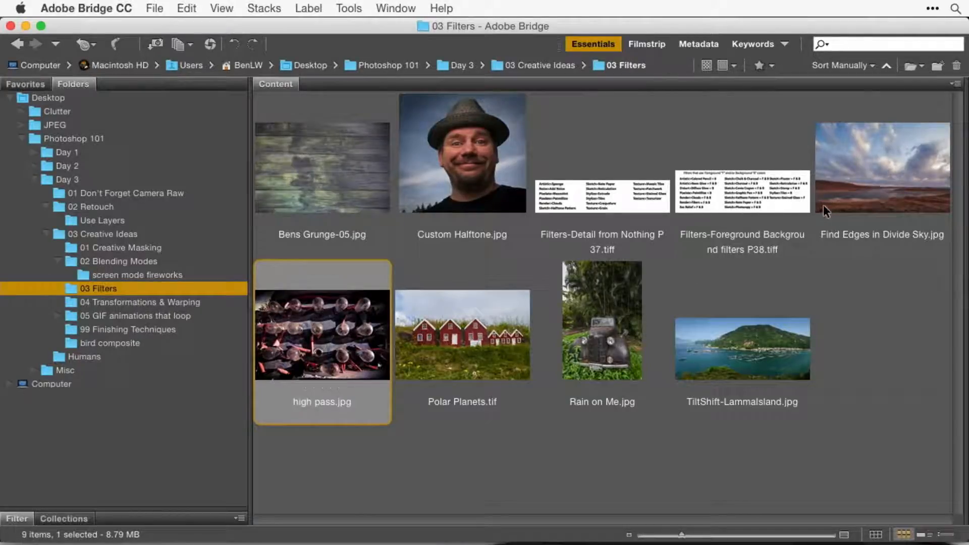
left_click(868, 185)
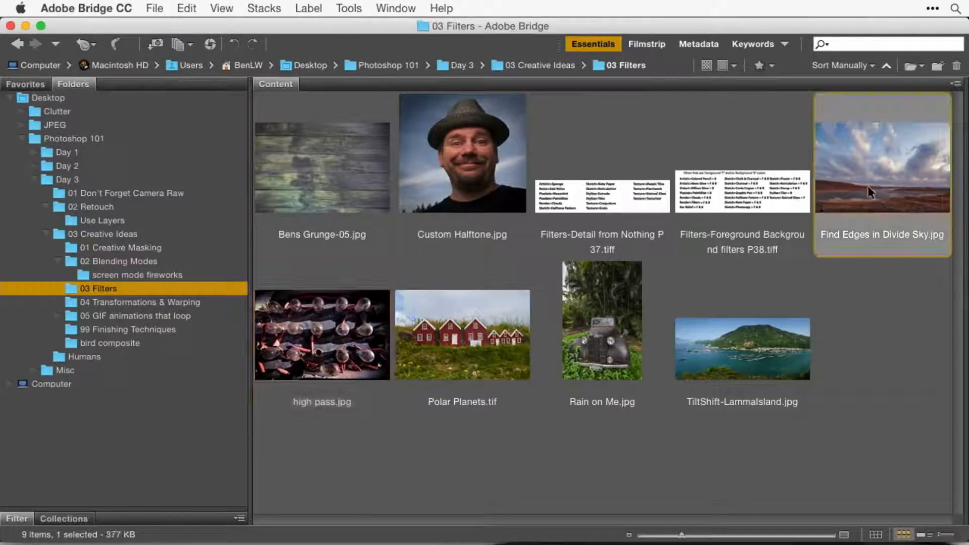
double_click(872, 148)
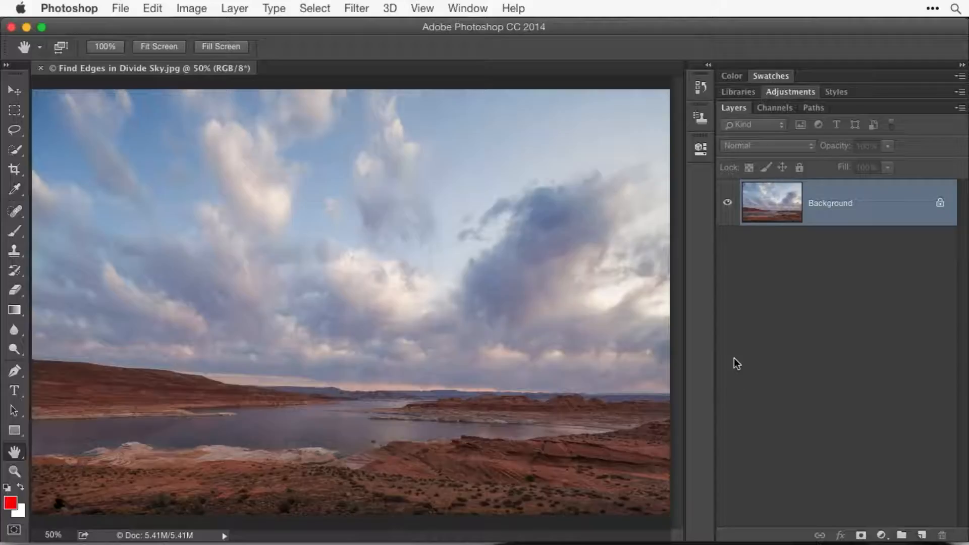
- Open the Filter Gallery for the landscape photo and look through the Texture and Stylize filters
left_click(358, 6)
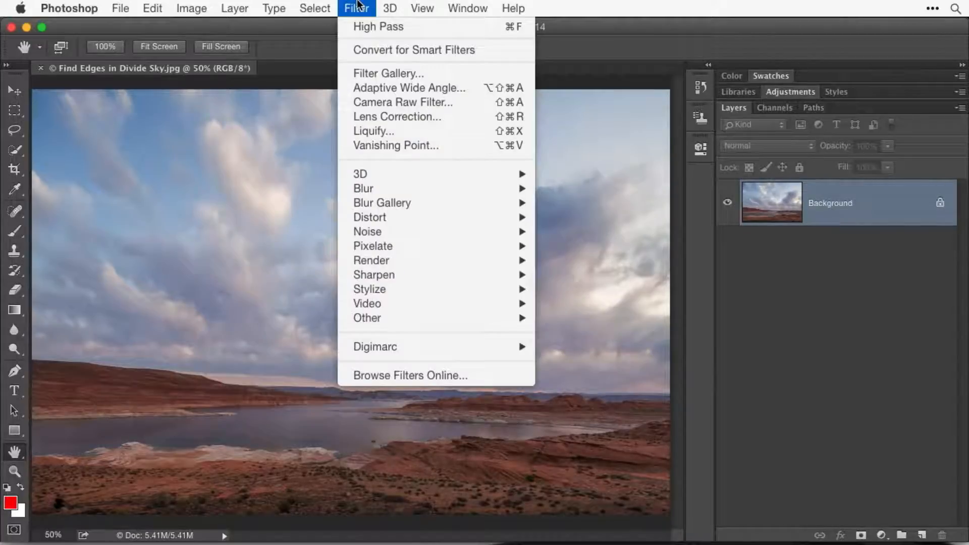
left_click(348, 74)
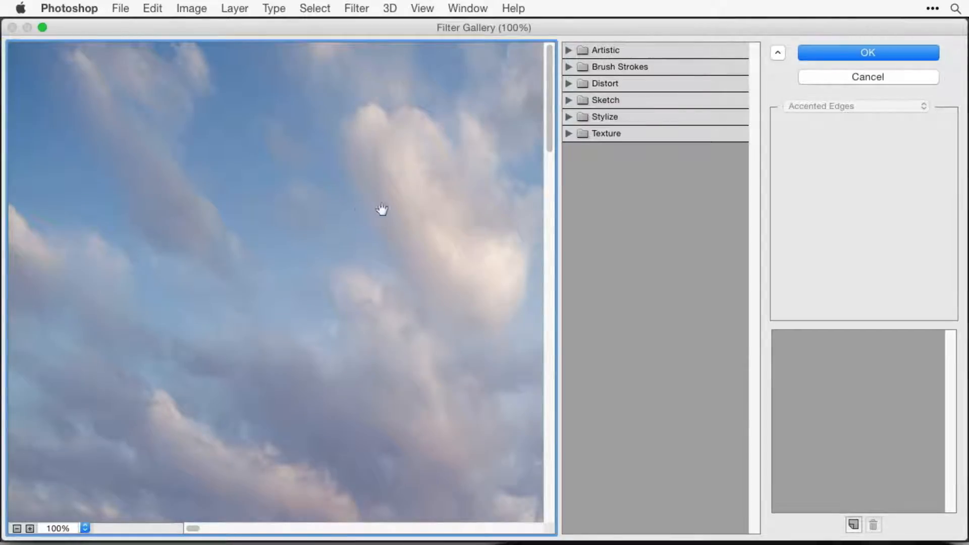
left_click_drag(402, 199, 464, 323)
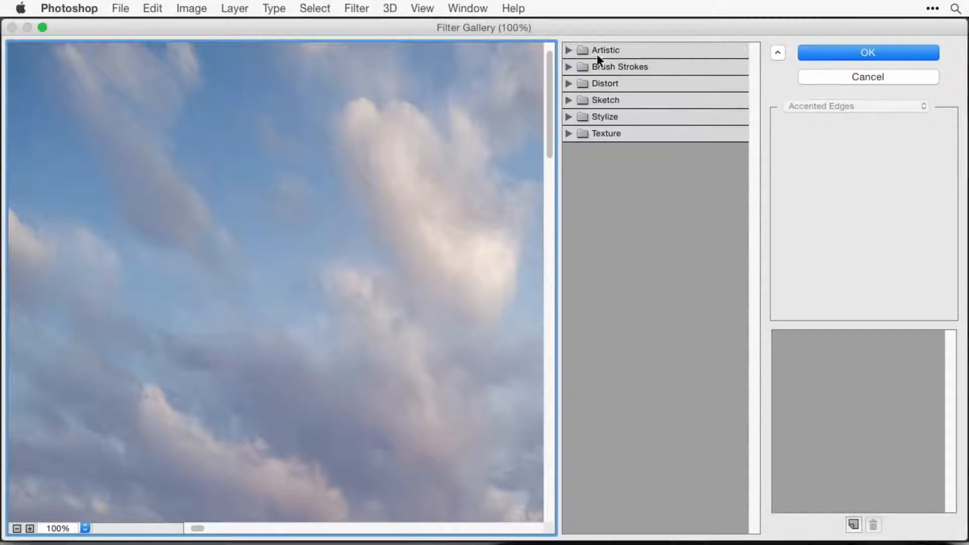
left_click(569, 133)
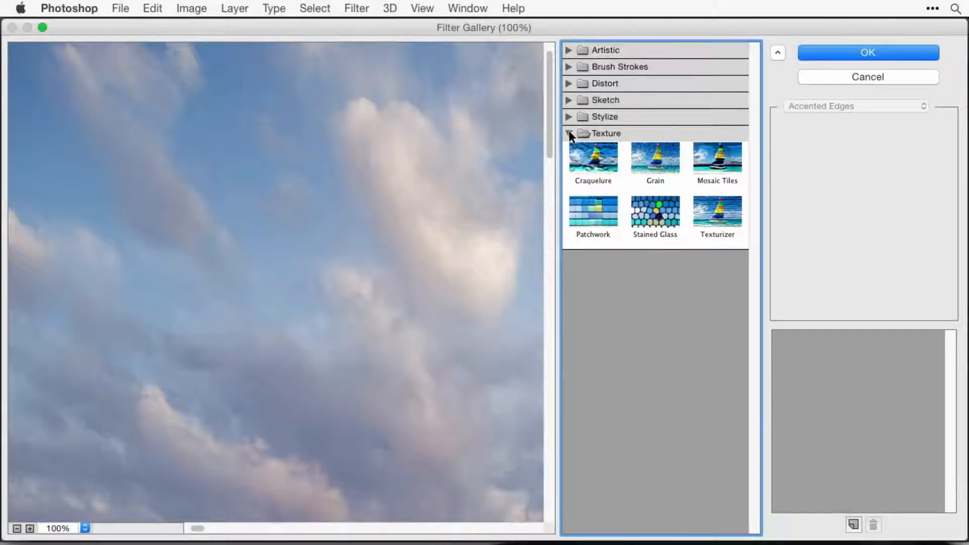
left_click(569, 132)
left_click(568, 116)
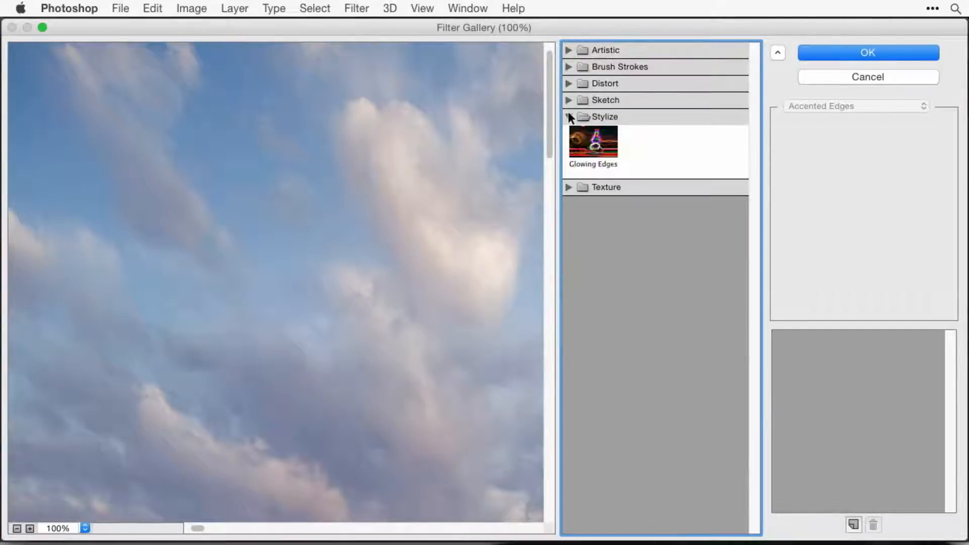
left_click(569, 116)
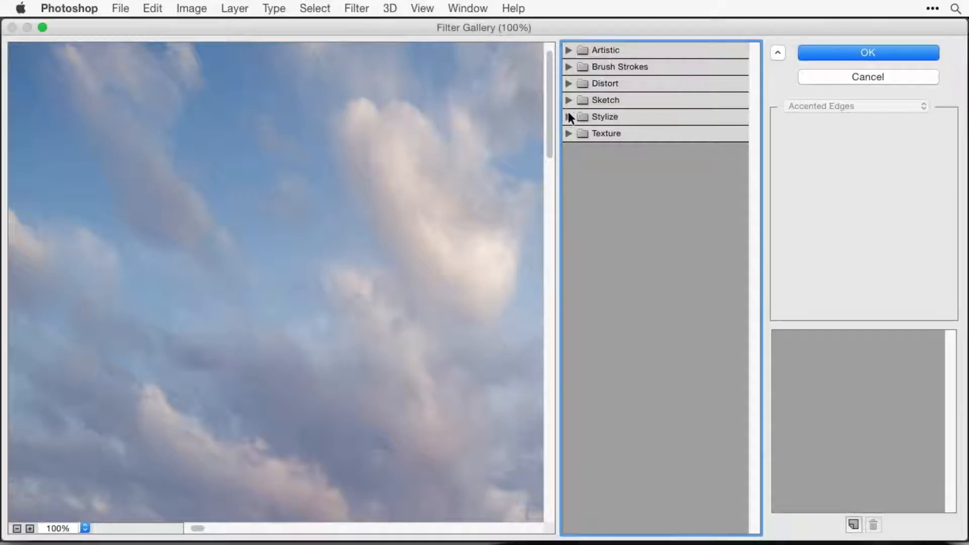
- Choose the Artistic Dry Brush filter with brush size 6, brush detail 7 and texture 1
left_click(568, 50)
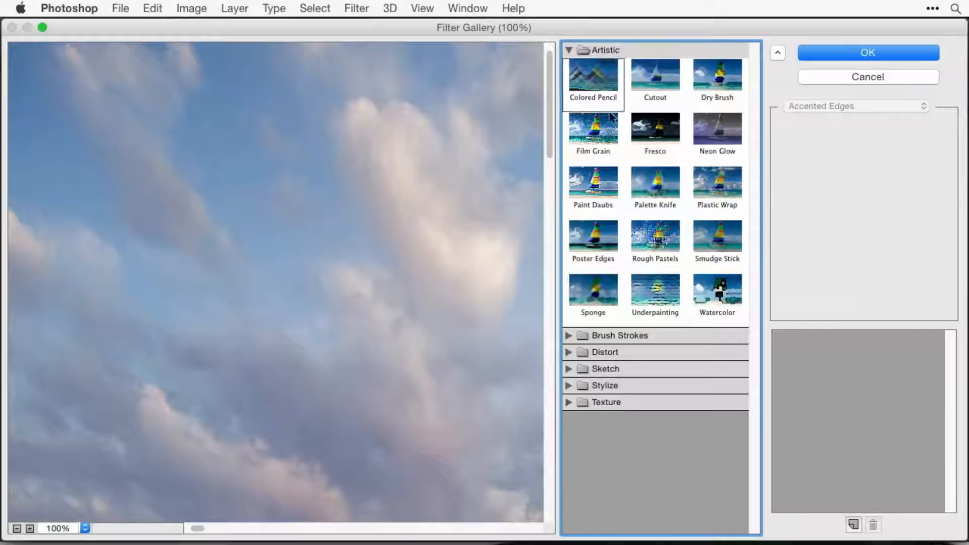
left_click(714, 69)
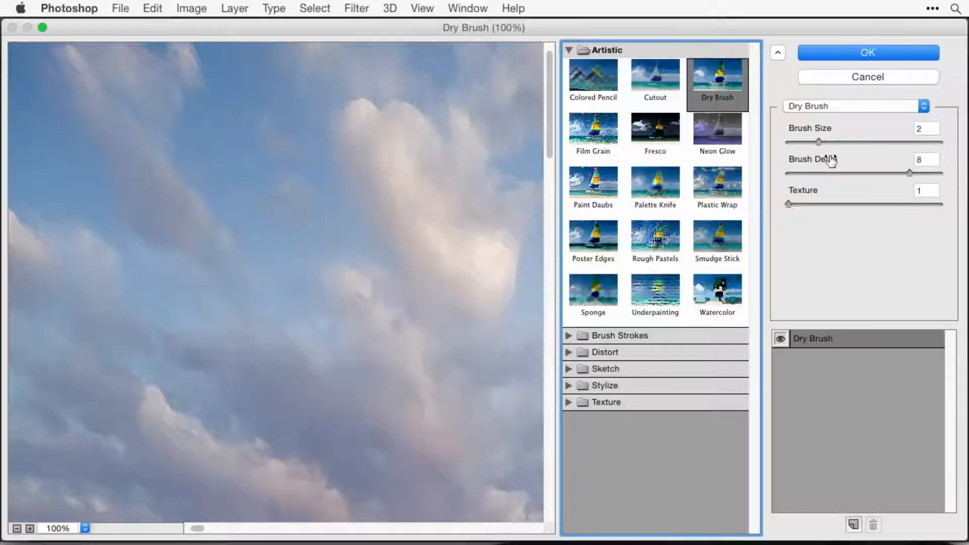
left_click_drag(818, 141, 882, 140)
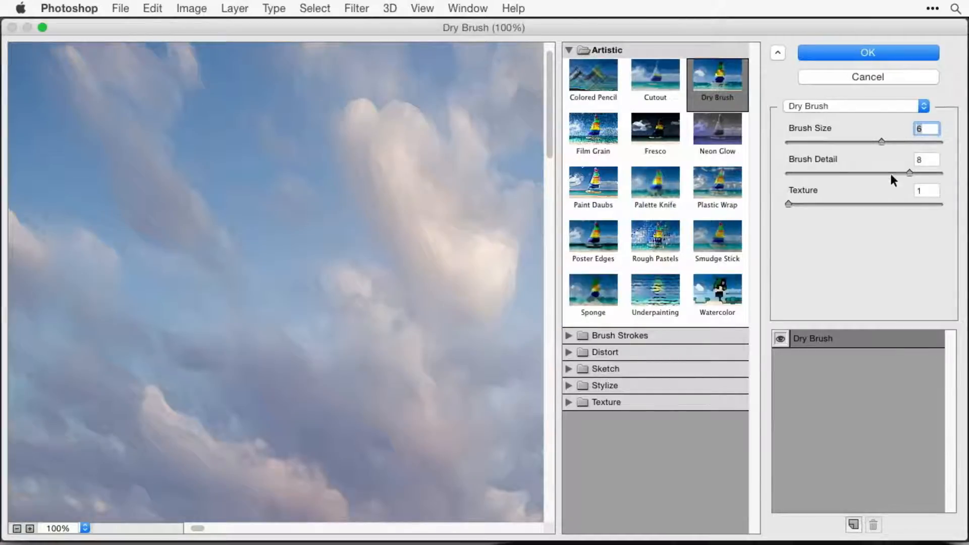
left_click(909, 172)
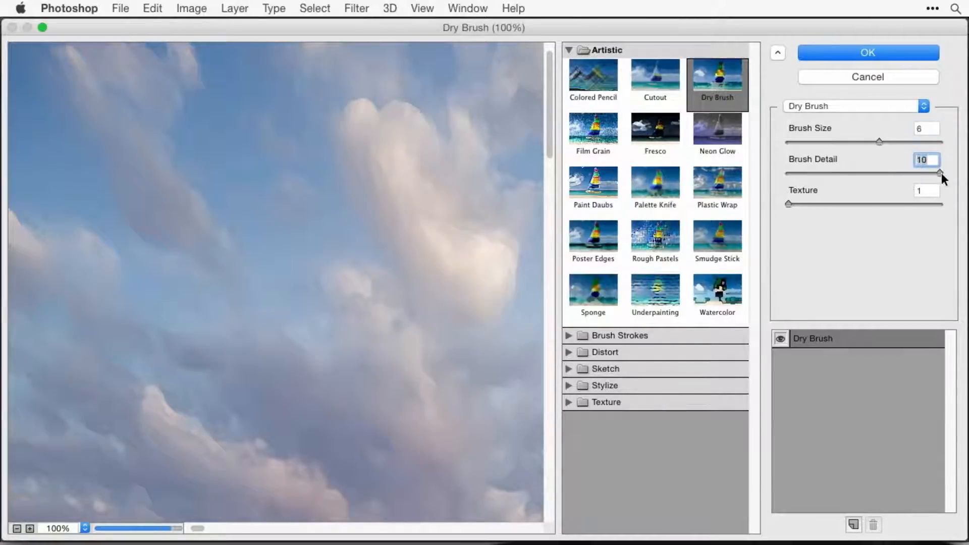
mouse_move(939, 172)
left_mouse_down()
mouse_move(823, 175)
mouse_move(886, 174)
left_mouse_up()
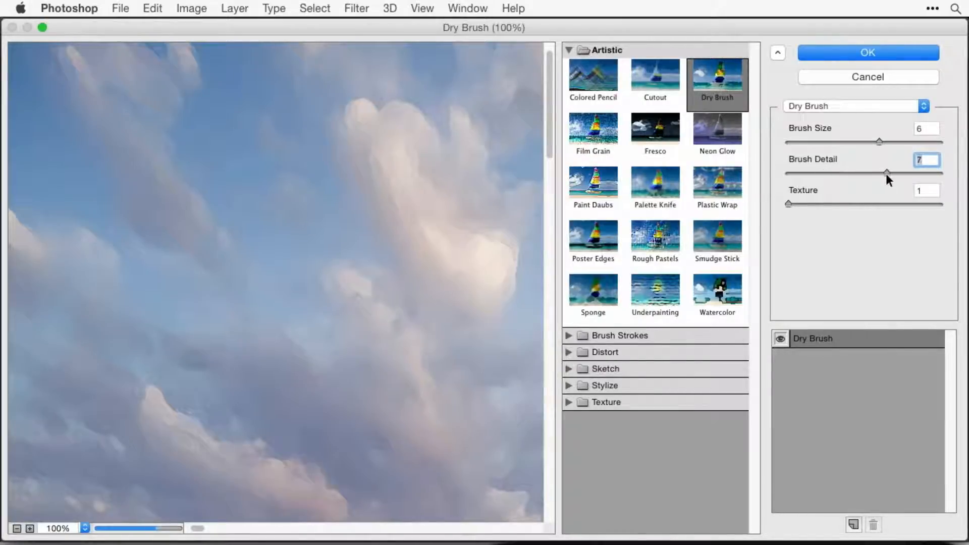
left_click_drag(788, 204, 764, 205)
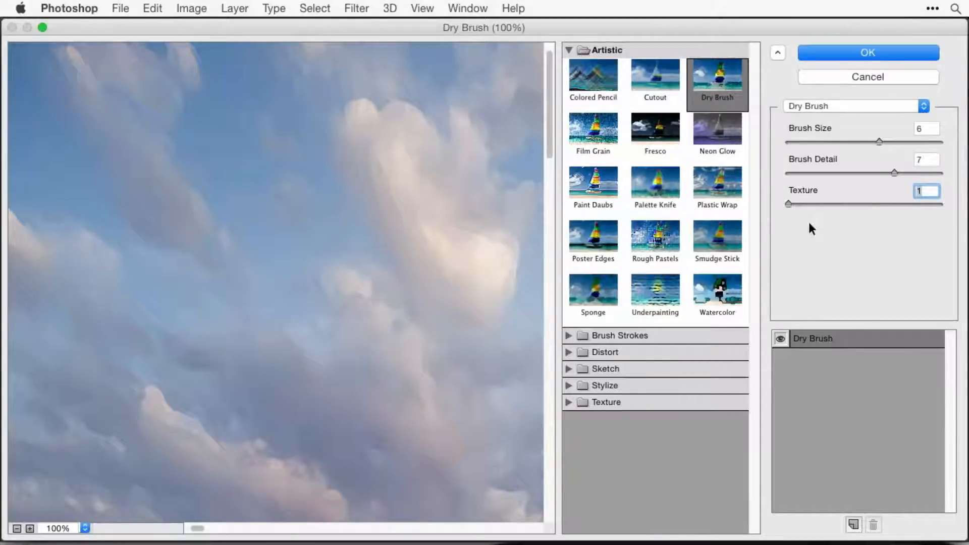
- Examine the Dry Brush preview across the clouds, lake and red rocks at 100% zoom
left_click_drag(407, 256, 259, 264)
left_click_drag(352, 331, 465, 339)
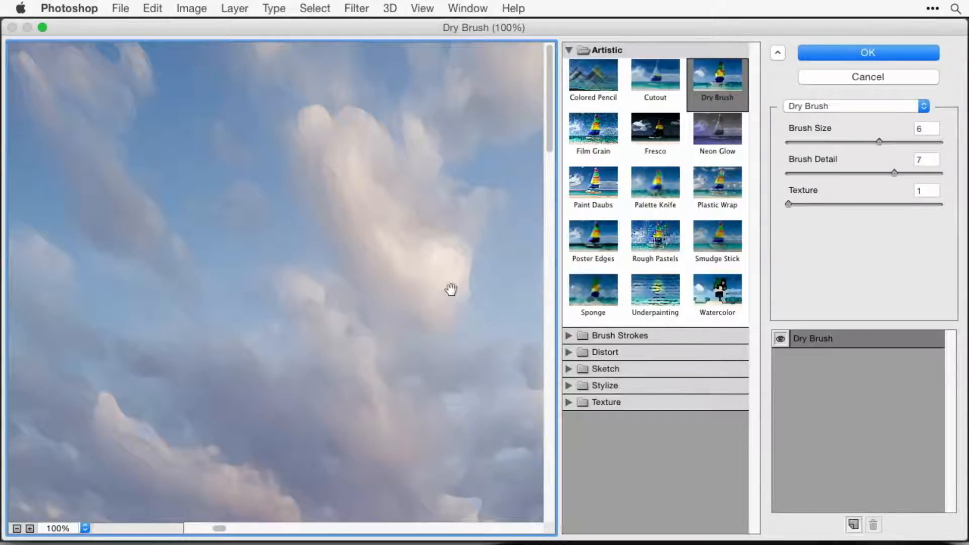
left_click_drag(426, 417, 408, 273)
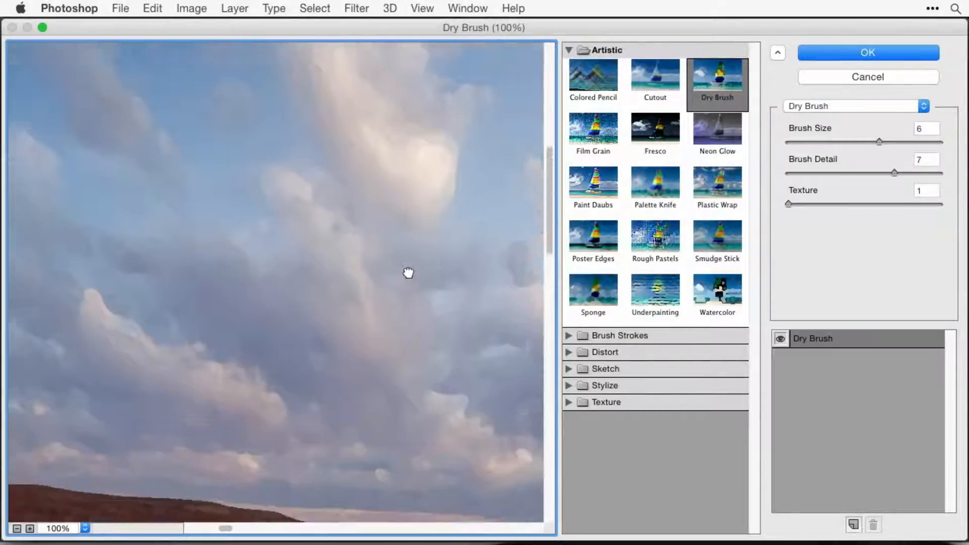
left_click_drag(446, 400, 426, 226)
left_click_drag(450, 335, 256, 307)
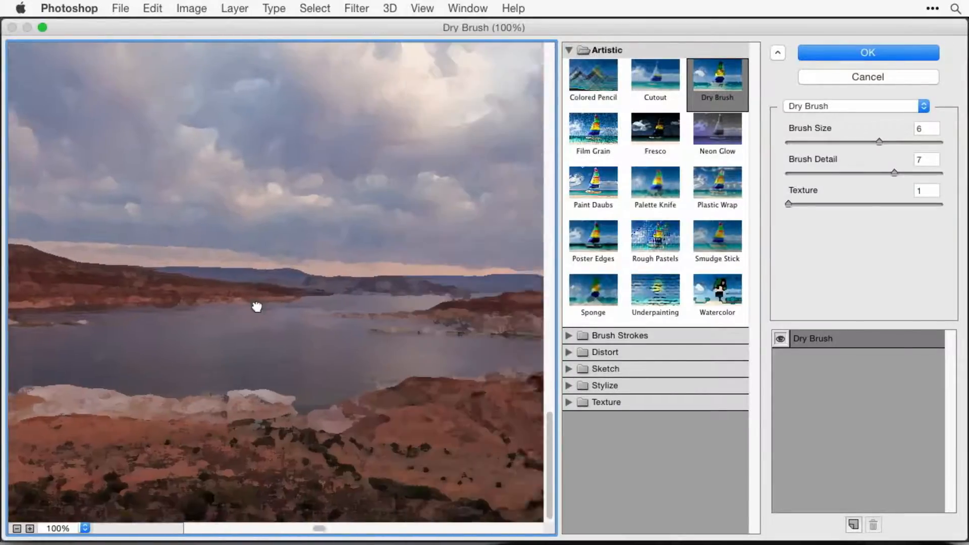
left_click_drag(413, 367, 194, 325)
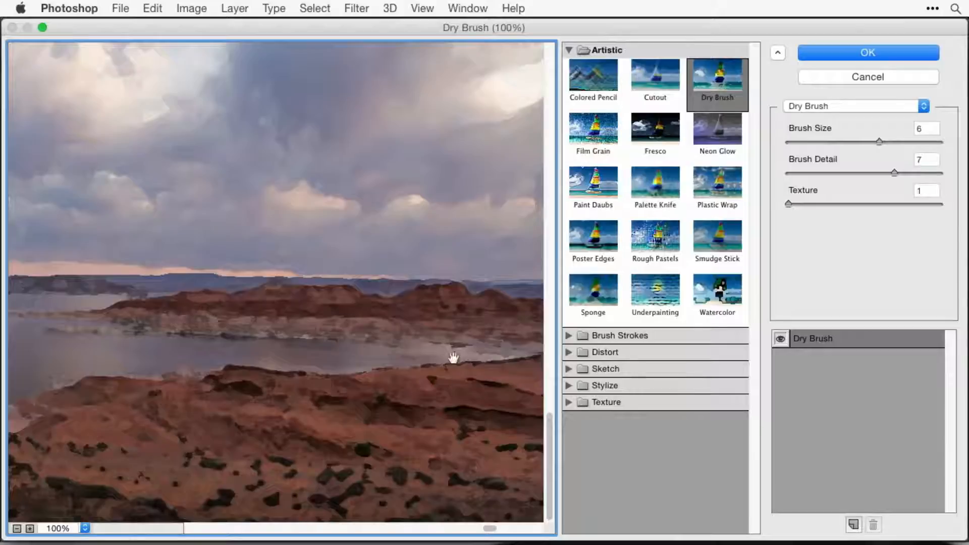
left_click_drag(320, 209, 394, 517)
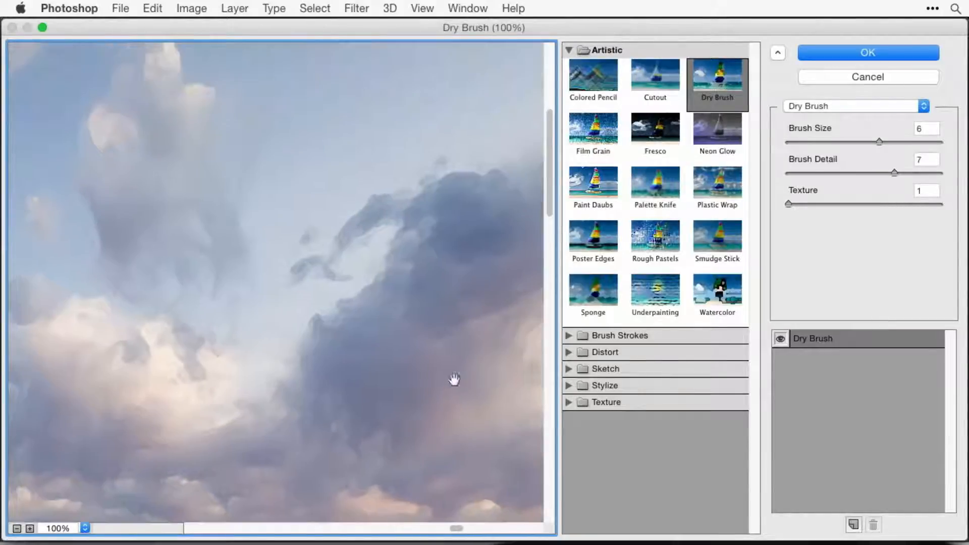
left_click_drag(454, 379, 207, 359)
left_click_drag(212, 391, 392, 96)
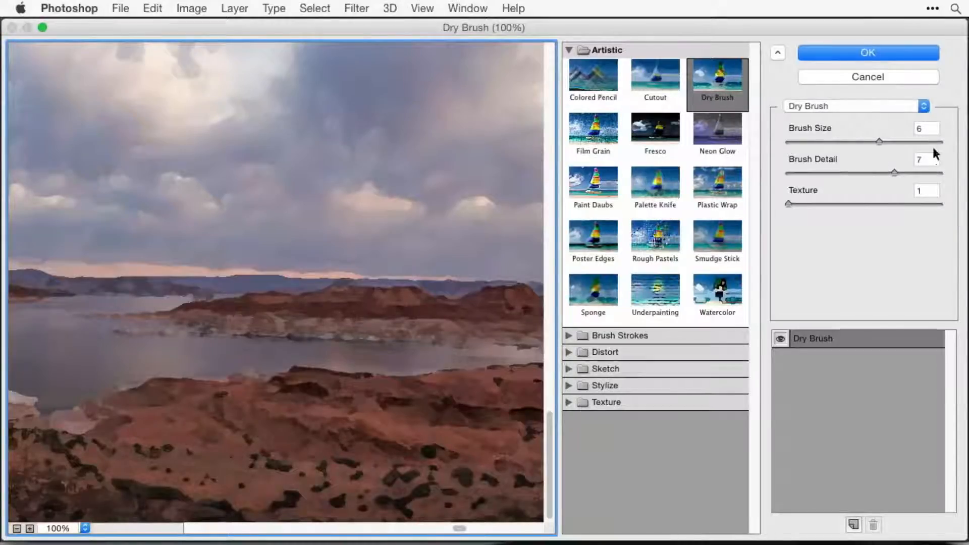
- Apply the Dry Brush filter directly to the Background layer and undo it
left_click(826, 52)
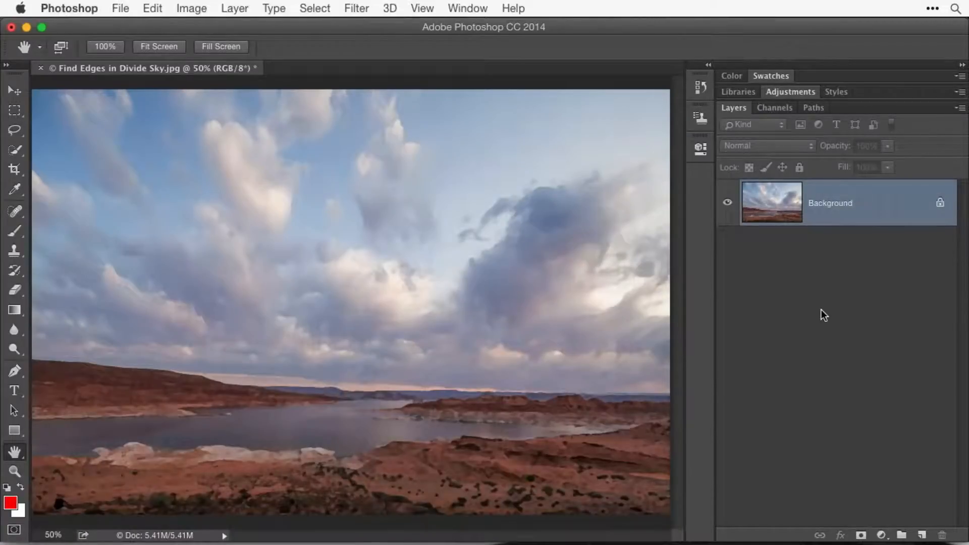
key("super+z")
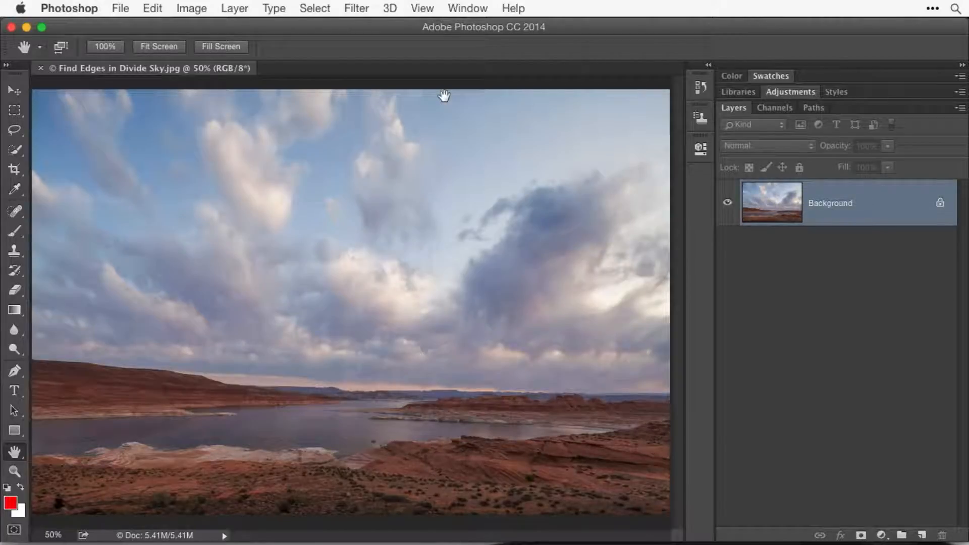
- Convert the Background layer for Smart Filters, choosing not to show the conversion notice again
left_click(357, 9)
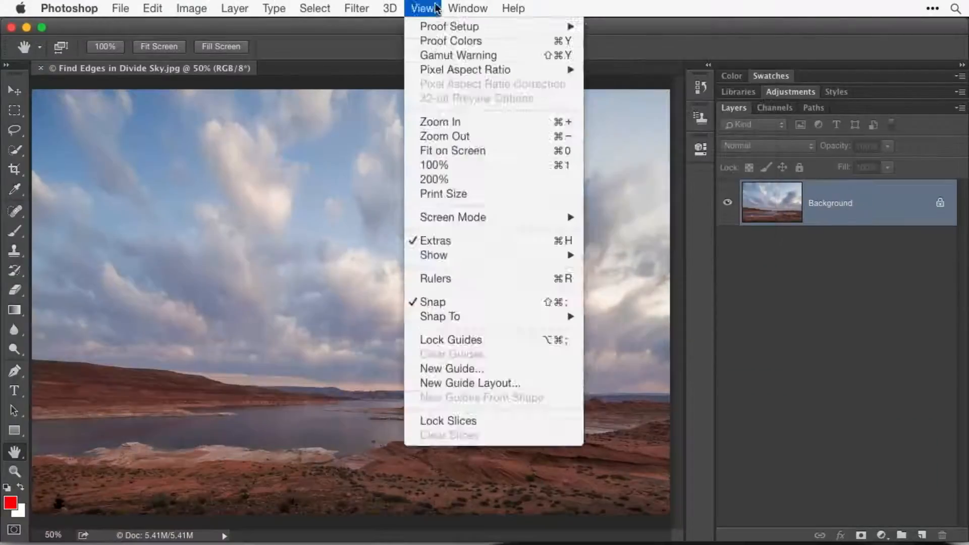
mouse_move(349, 8)
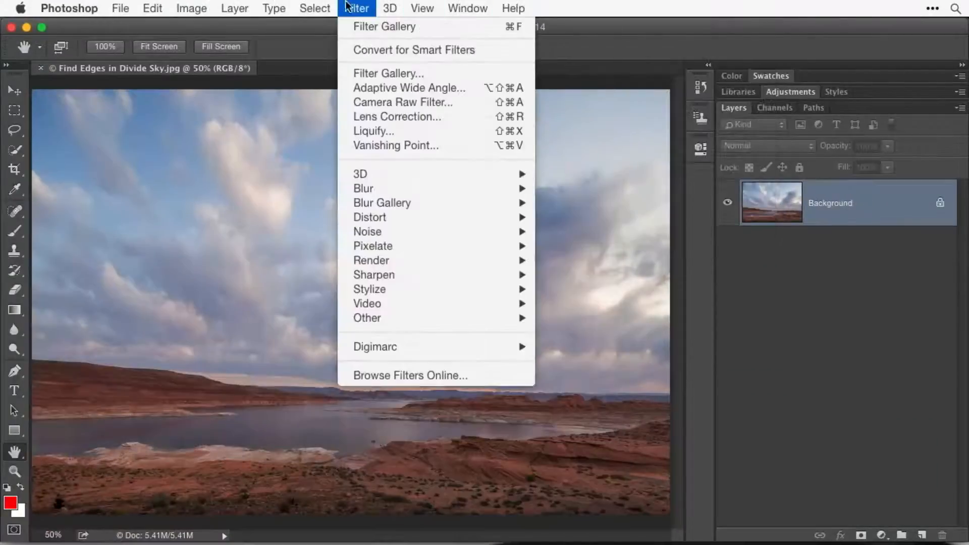
left_click(378, 48)
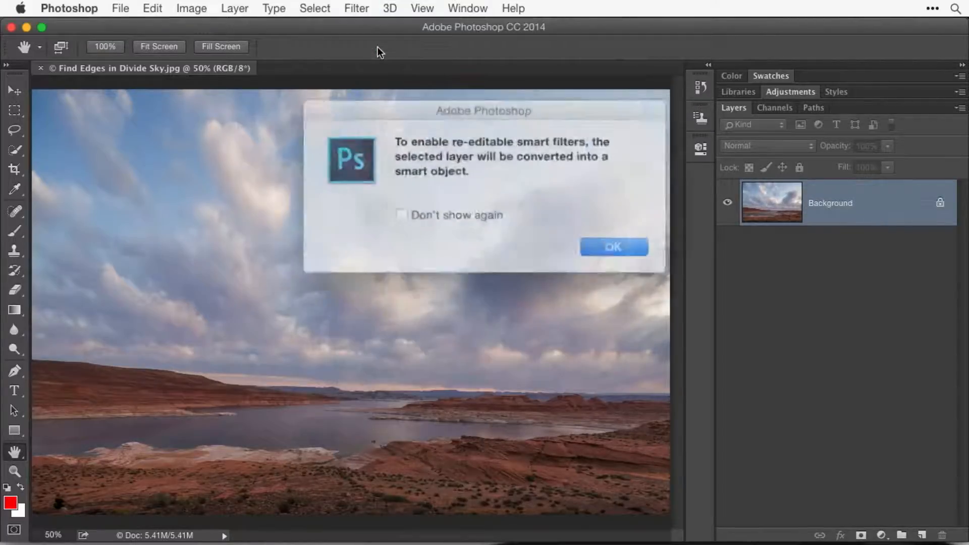
left_click(471, 214)
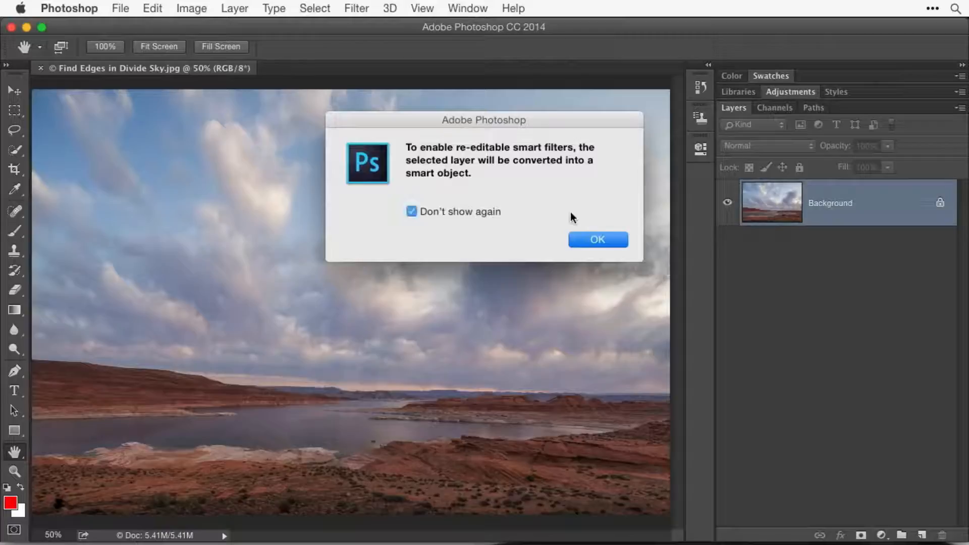
left_click(598, 240)
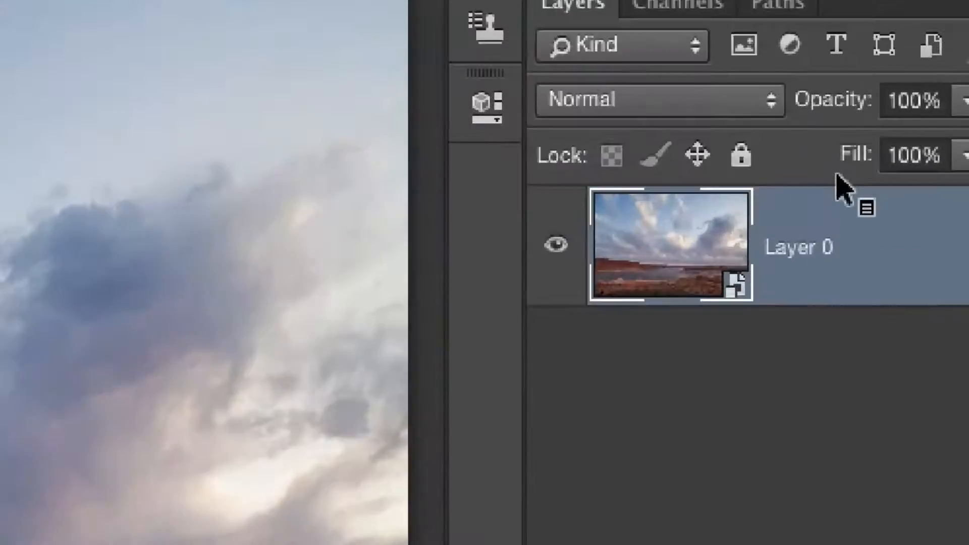
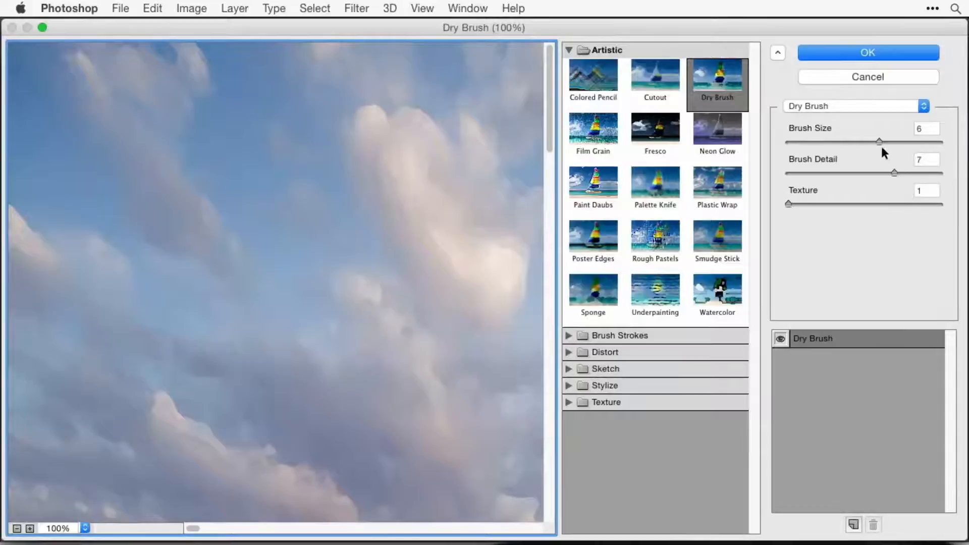
- Apply the Dry Brush filter to the smart object with brush size 8 and duplicate the filtered layer
left_click_drag(902, 139, 903, 140)
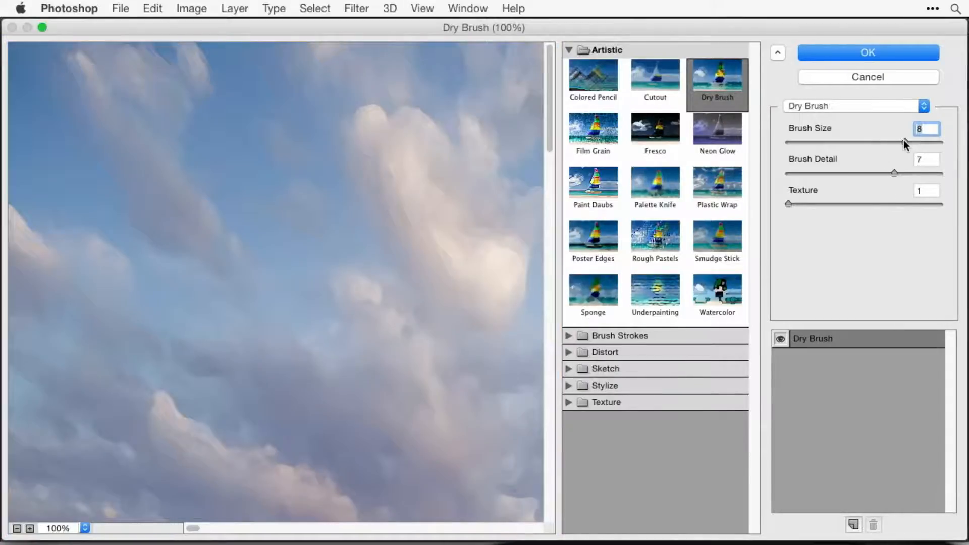
left_click(888, 48)
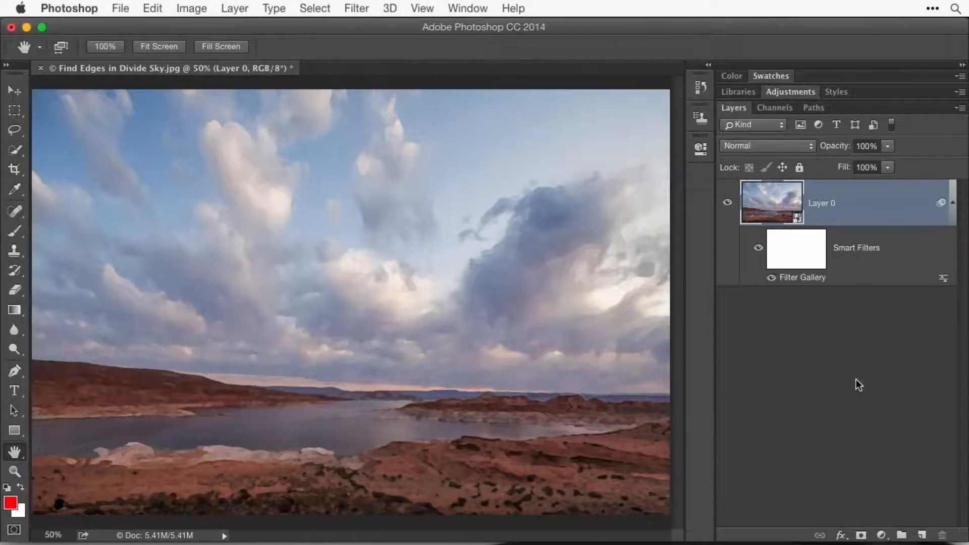
key("super+j")
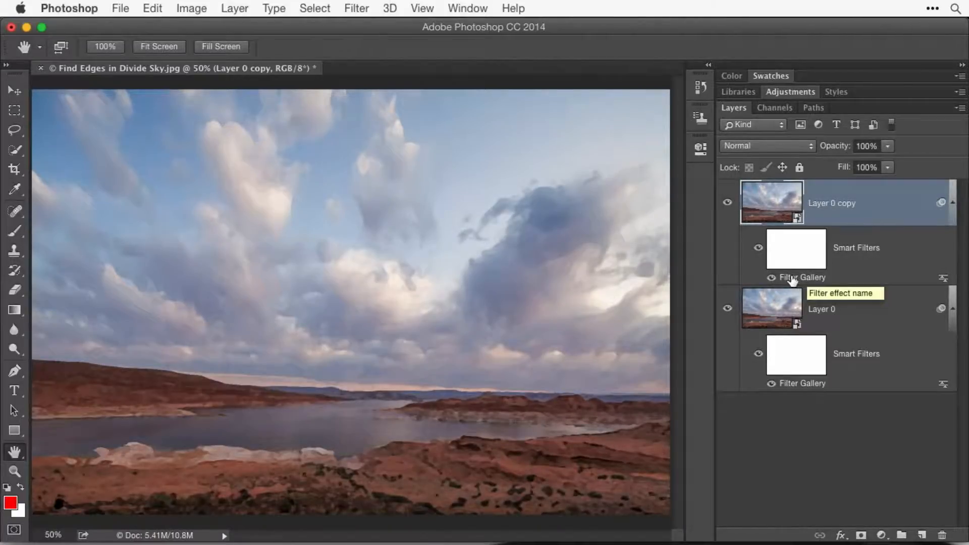
- Edit the Dry Brush Smart Filter on Layer 0 copy to brush size 2 and brush detail 8
double_click(792, 278)
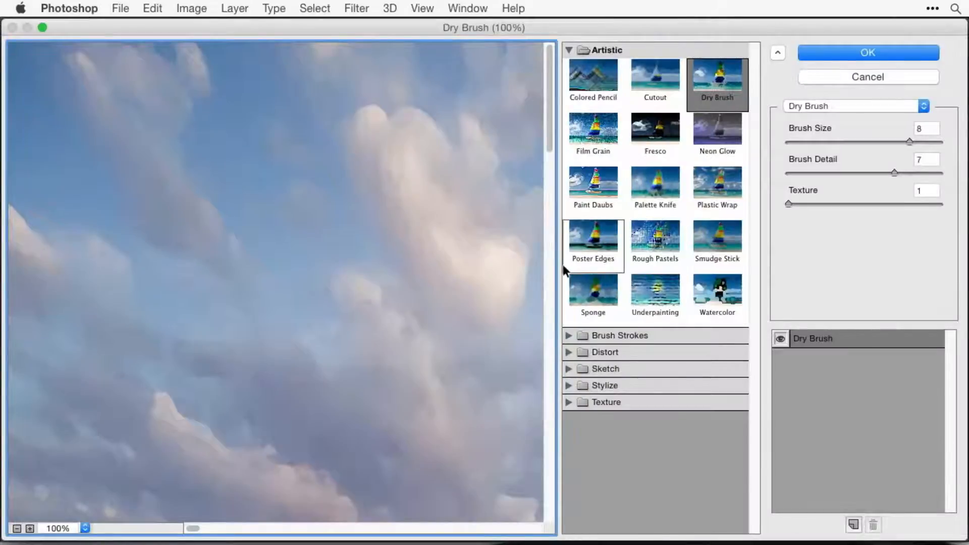
left_click_drag(467, 441, 329, 60)
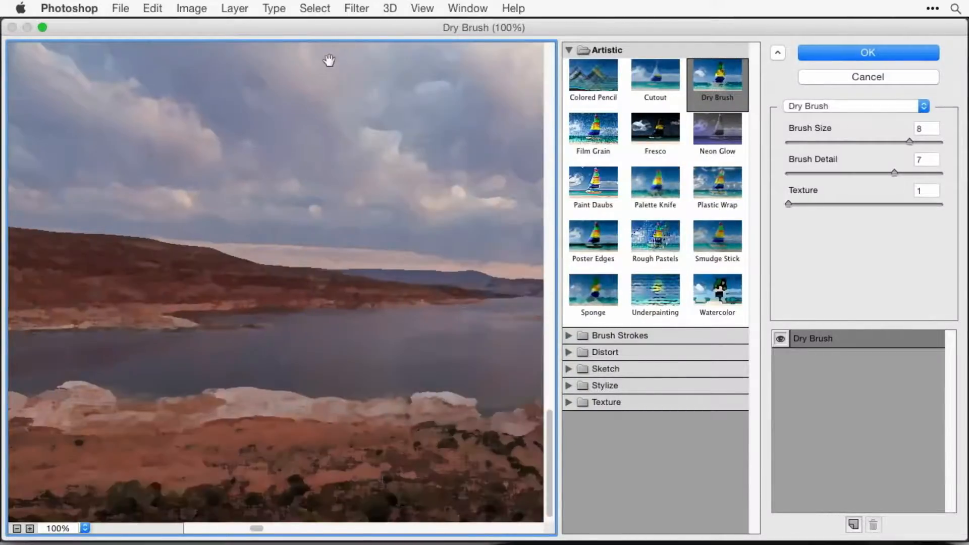
mouse_move(465, 357)
left_mouse_down()
mouse_move(482, 182)
mouse_move(537, 184)
left_mouse_up()
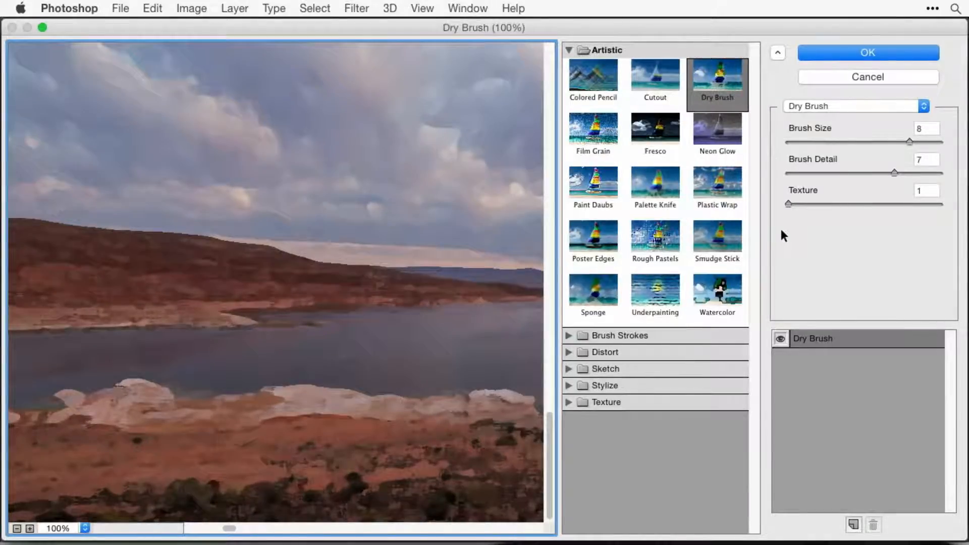
mouse_move(910, 140)
left_mouse_down()
mouse_move(792, 138)
mouse_move(812, 138)
left_mouse_up()
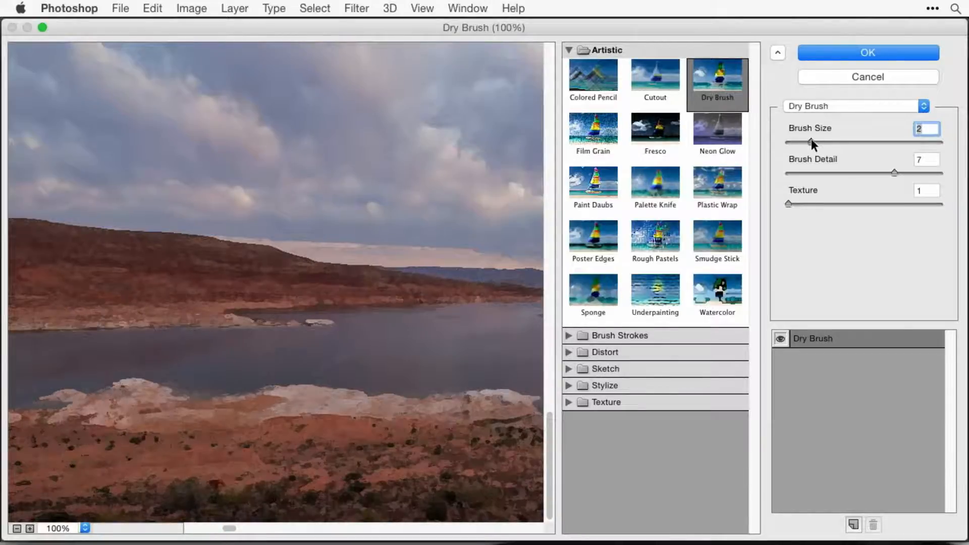
mouse_move(898, 173)
left_mouse_down()
mouse_move(818, 170)
mouse_move(892, 168)
left_mouse_up()
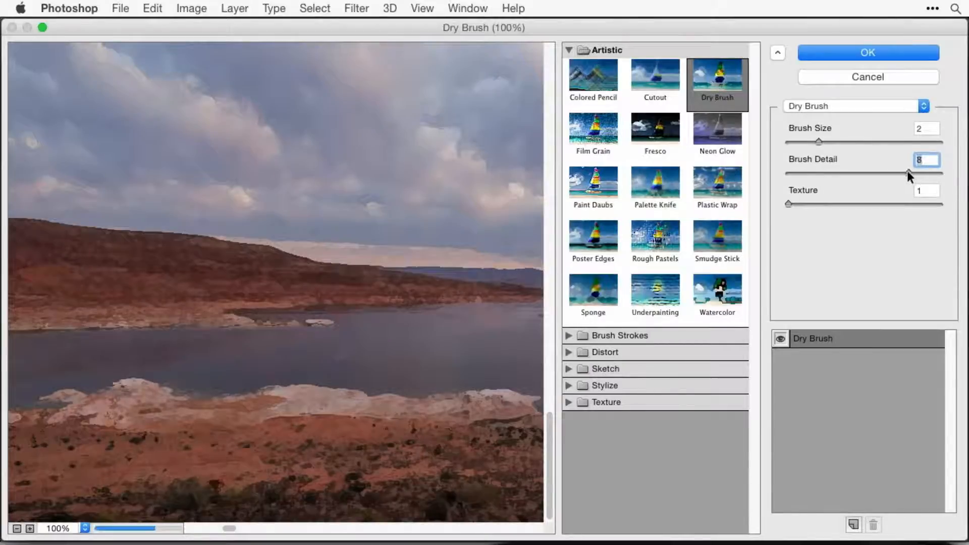
left_click(883, 53)
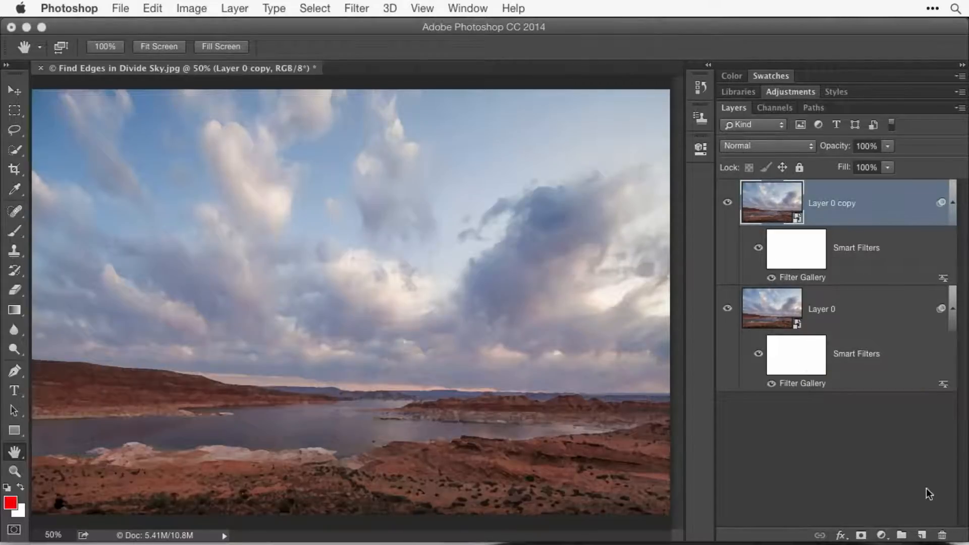
- Add a layer mask to Layer 0 copy and paint the whole sky black on it with a size 400 brush
left_click(861, 536)
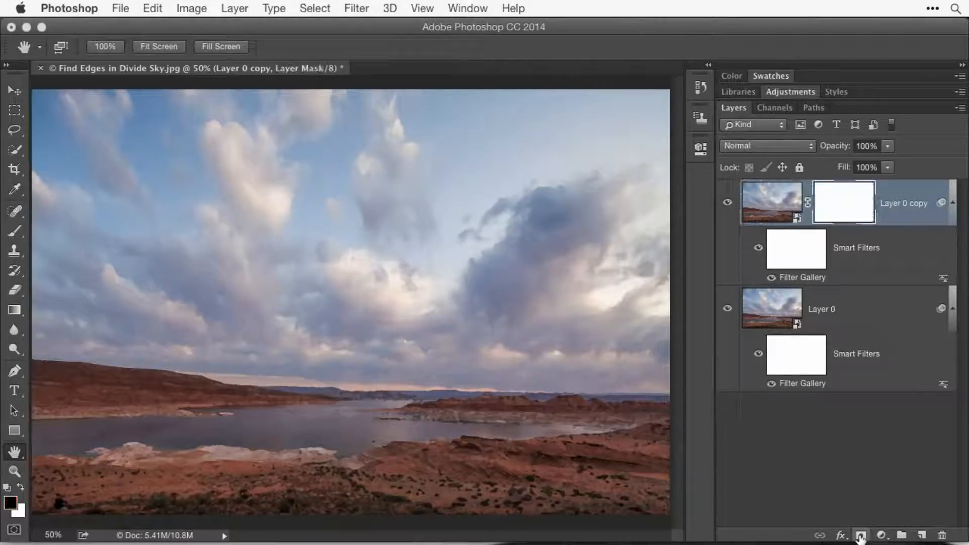
left_click(14, 231)
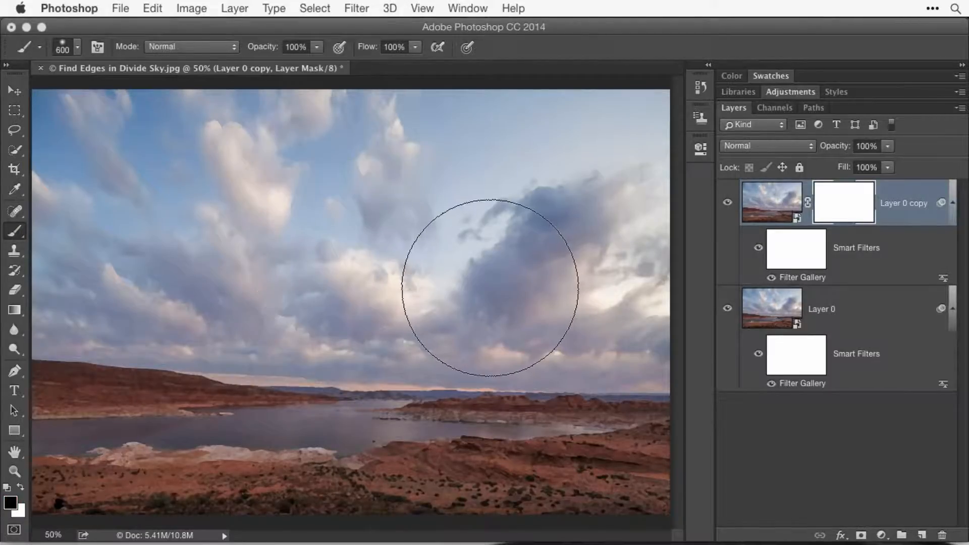
key("h")
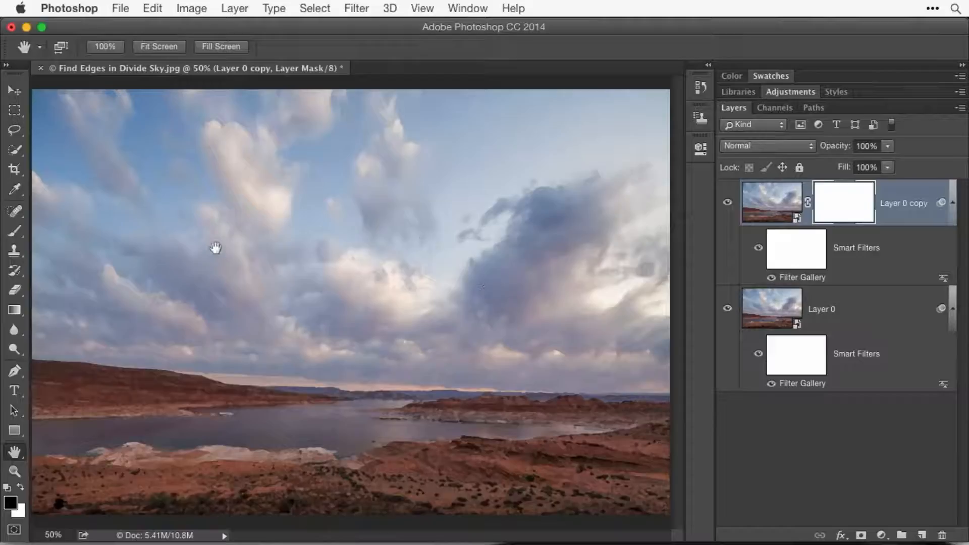
key("b")
key("bracketleft")
key("bracketleft")
key("bracketleft")
key("bracketleft")
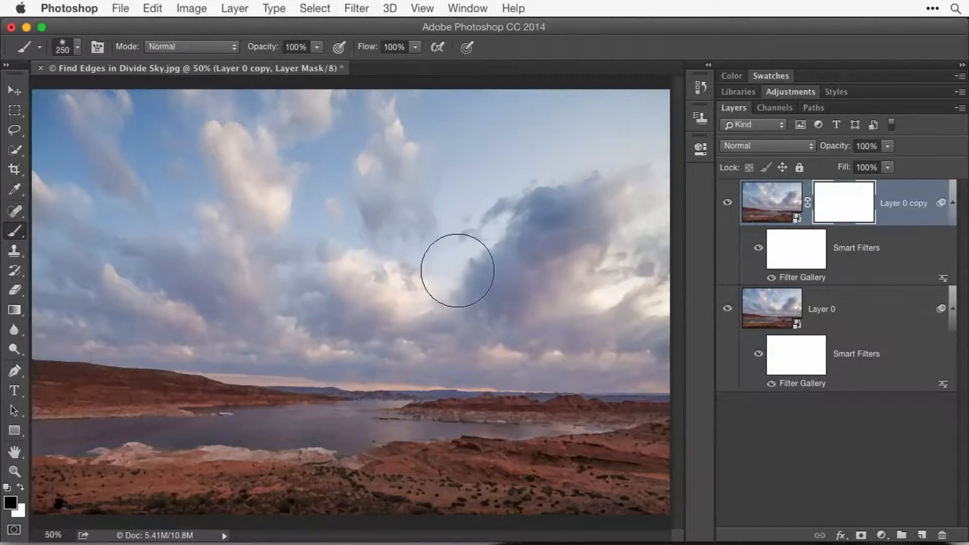
key("bracketright")
key("bracketright")
key("bracketright")
key("bracketright")
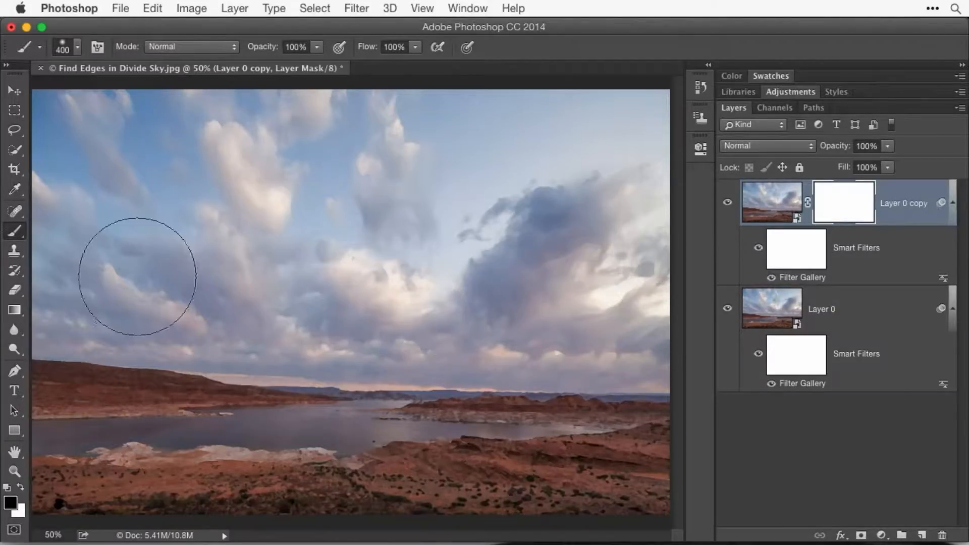
mouse_move(396, 209)
left_mouse_down()
mouse_move(68, 123)
mouse_move(328, 82)
left_mouse_up()
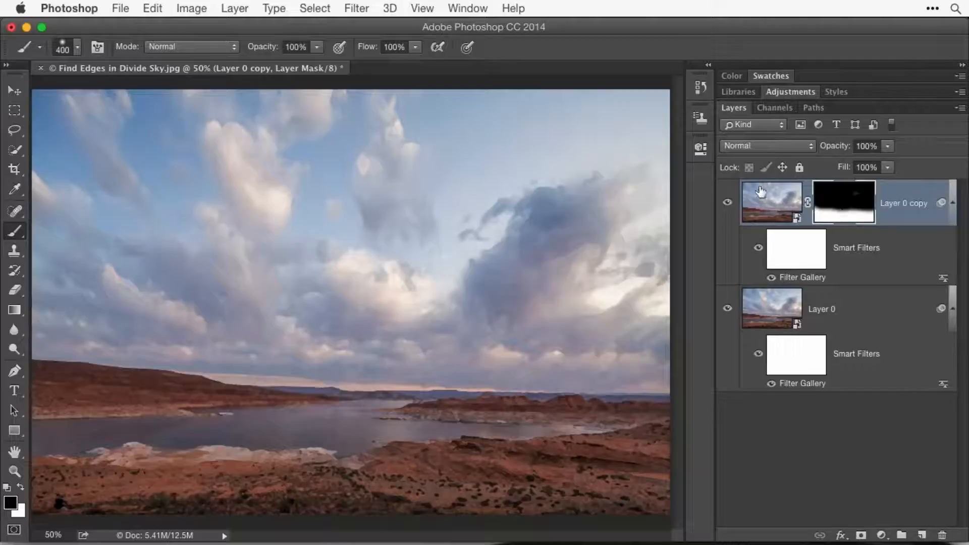
- Check the masked blend by toggling Layer 0 copy and briefly hiding Layer 0 to isolate the masked foreground
left_click(727, 203)
left_click(727, 202)
left_click(727, 203)
left_click(727, 203)
left_click(728, 309)
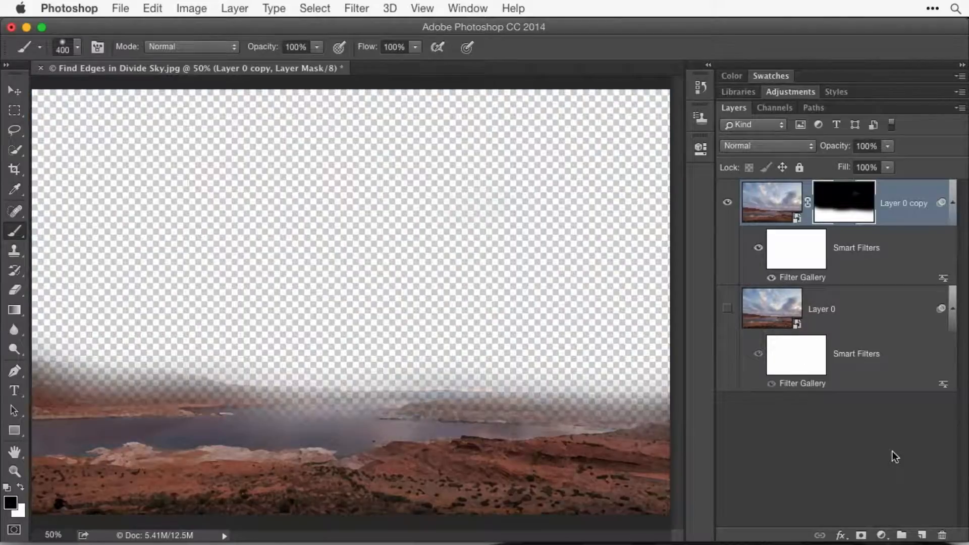
left_click(726, 309)
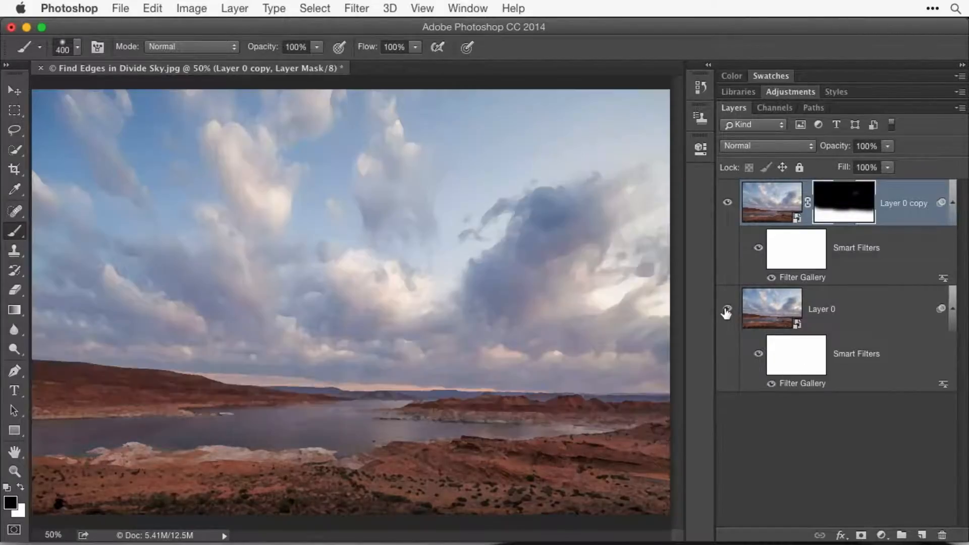
- Toggle Layer 0 copy's visibility repeatedly to compare the two Dry Brush strengths in the rocks and lake
left_click(726, 205)
left_click(726, 204)
left_click(726, 205)
left_click(726, 205)
left_click(726, 204)
left_click(726, 204)
left_click(726, 205)
left_click(725, 204)
left_click(725, 205)
left_click(726, 204)
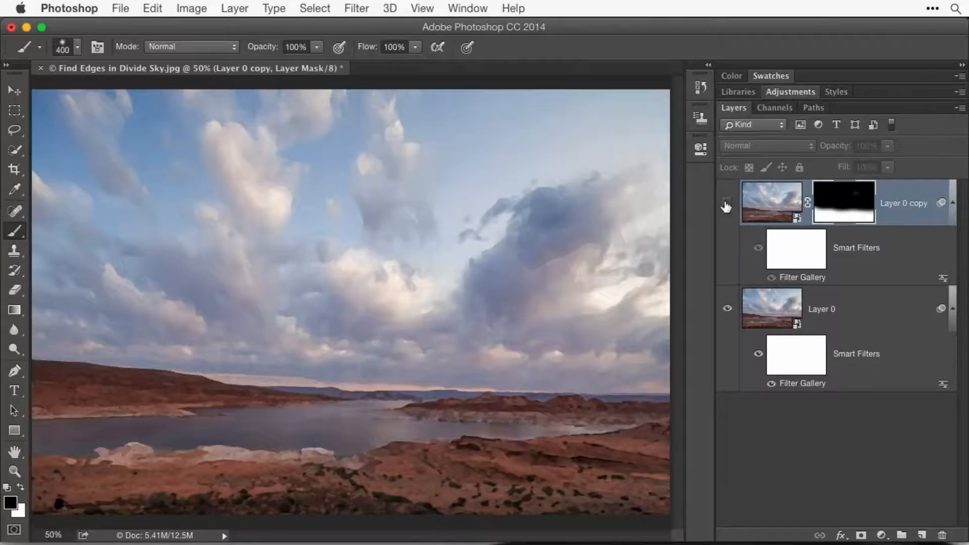
left_click(726, 204)
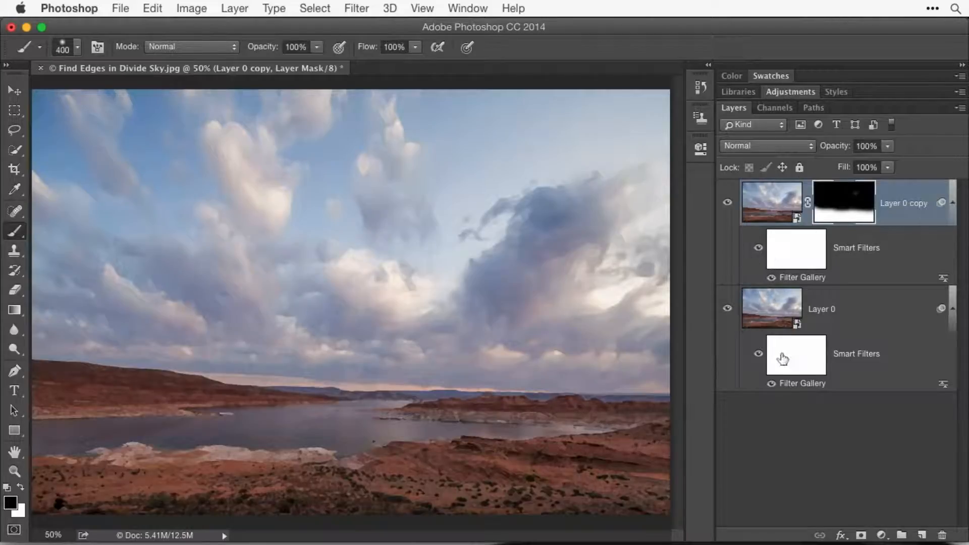
- Compare the foreground at 100% with Layer 0 copy's mask and Smart Filters disabled and re-enabled, then inspect the filtered clouds
left_click(841, 209, "shift")
left_click(757, 248)
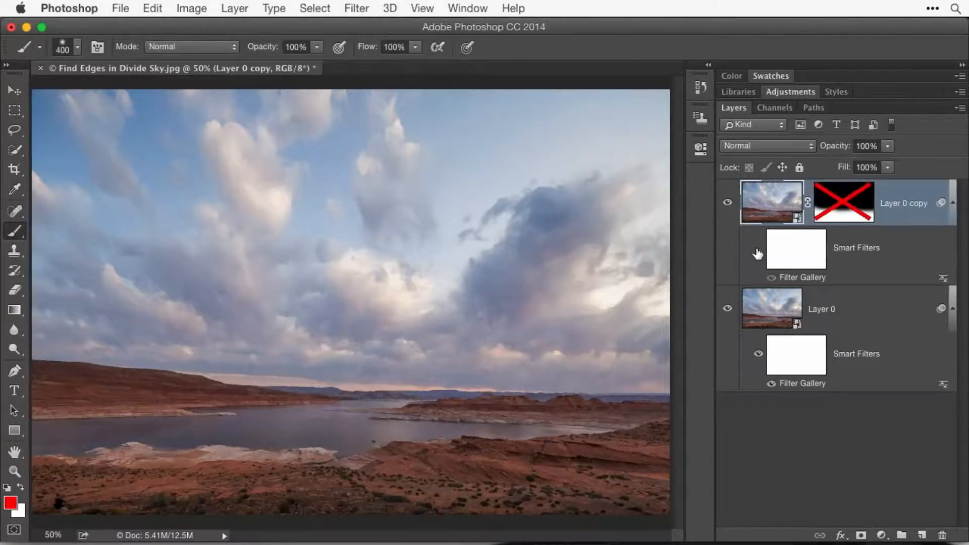
key("super+equal")
key("super+equal")
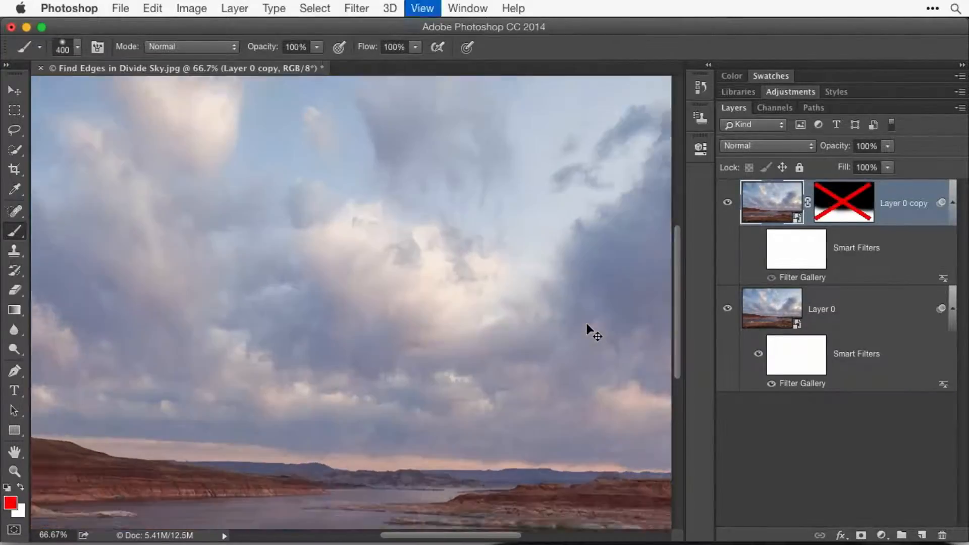
scroll(432, 369, "down", 10)
scroll(433, 369, "right", 3)
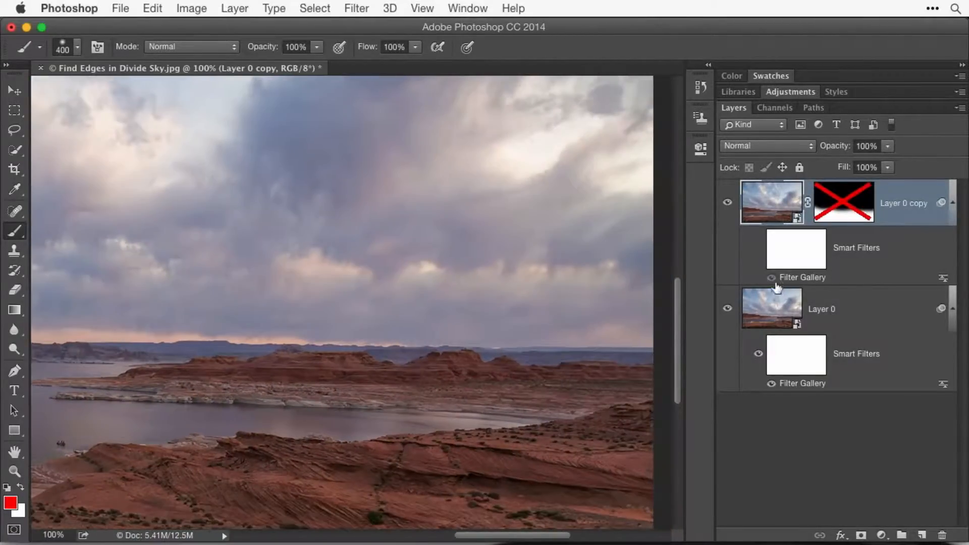
left_click(757, 255)
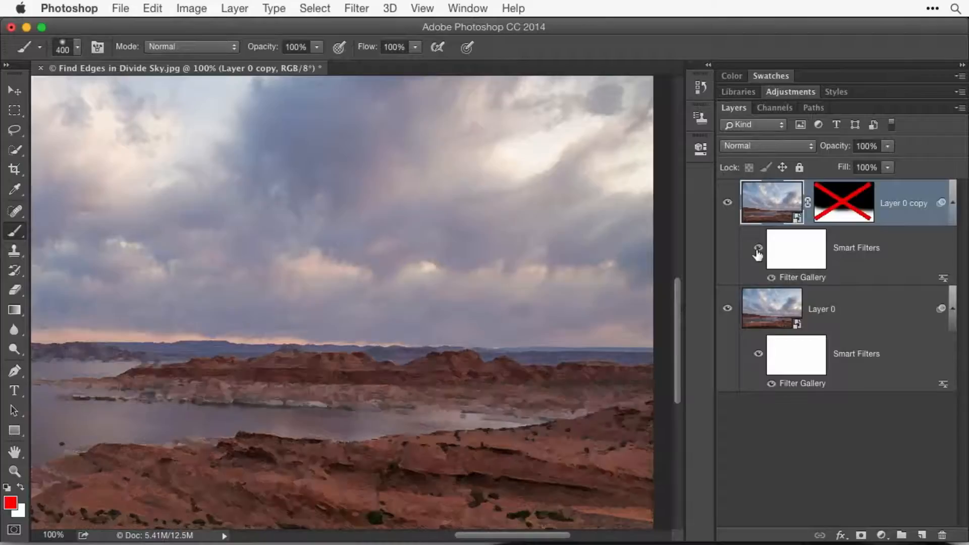
left_click(833, 212, "shift")
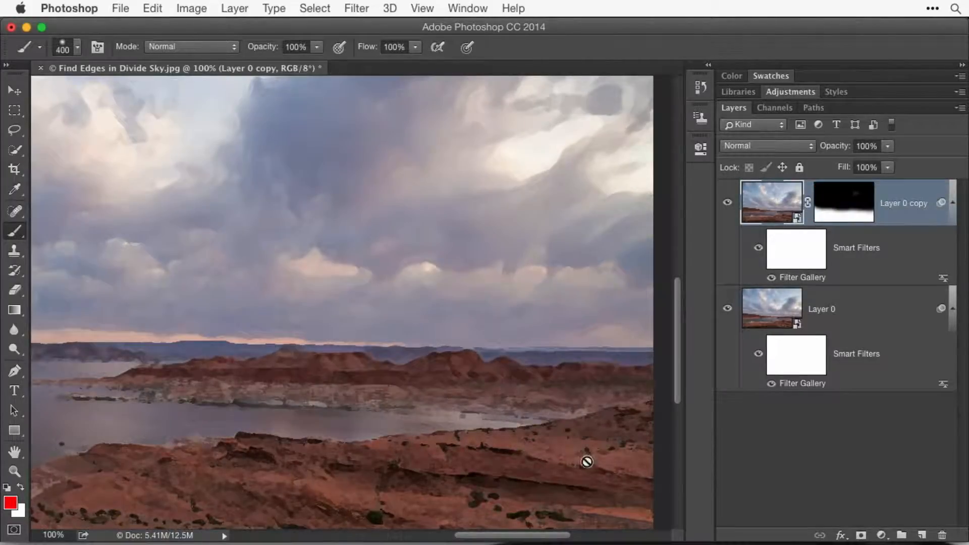
scroll(542, 301, "up", 10)
scroll(542, 301, "left", 3)
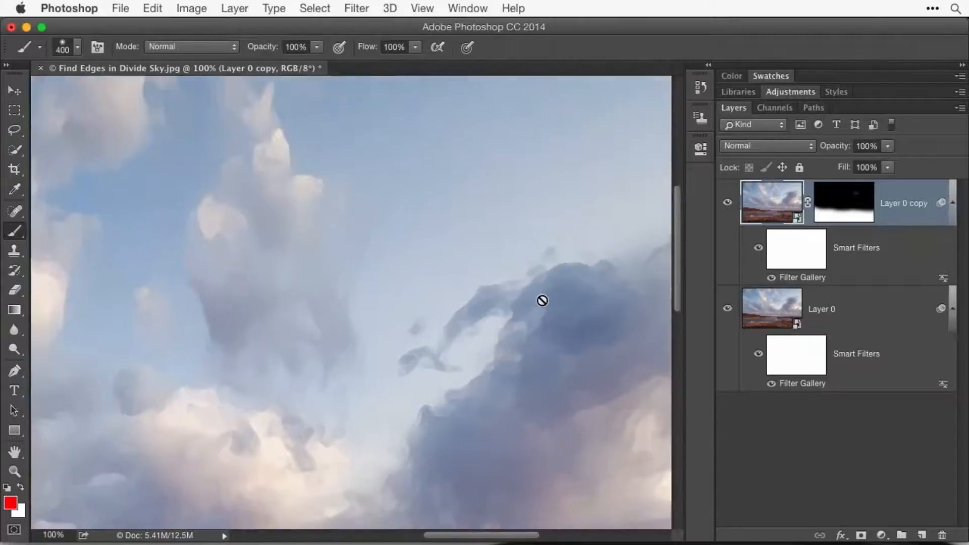
scroll(542, 301, "down", 3)
scroll(316, 292, "left", 5)
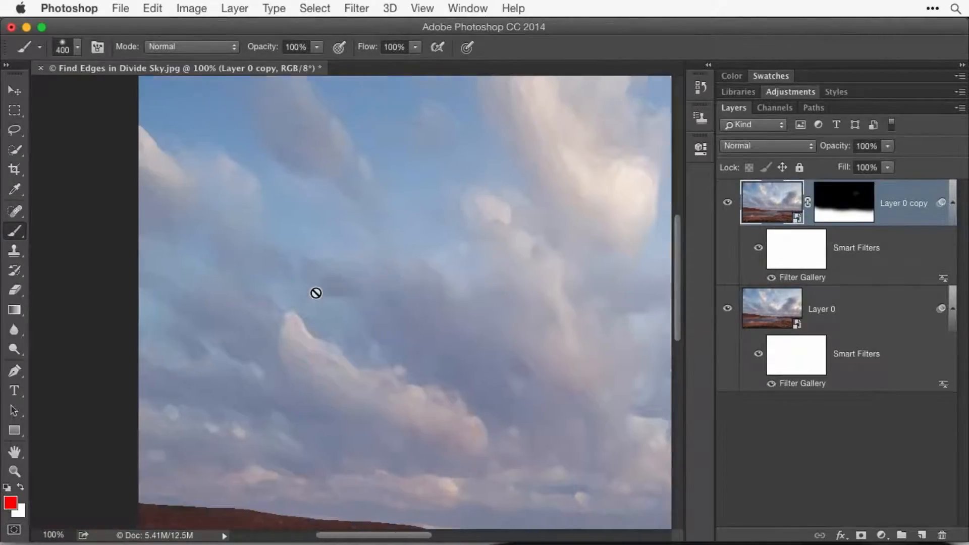
- Revert the landscape photo to its last saved version
left_click(120, 8)
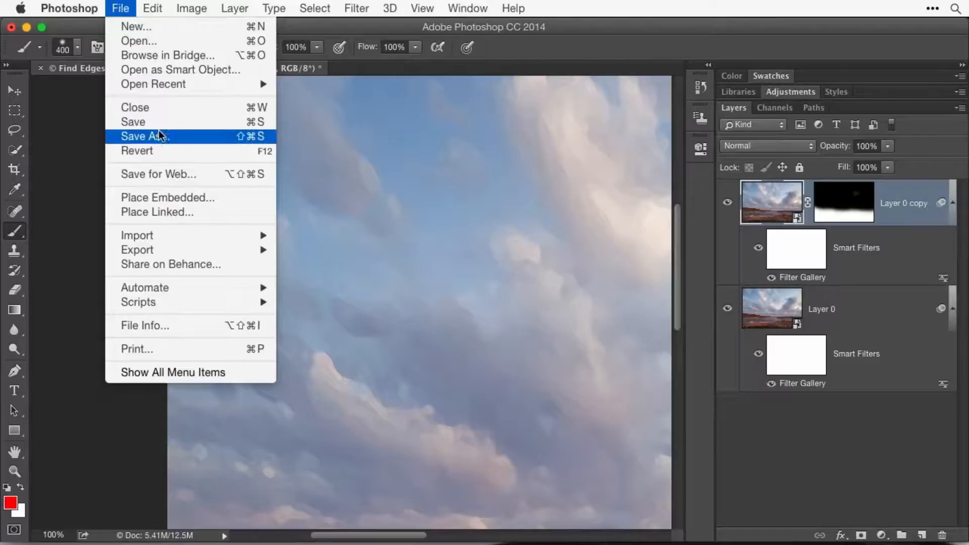
left_click(162, 149)
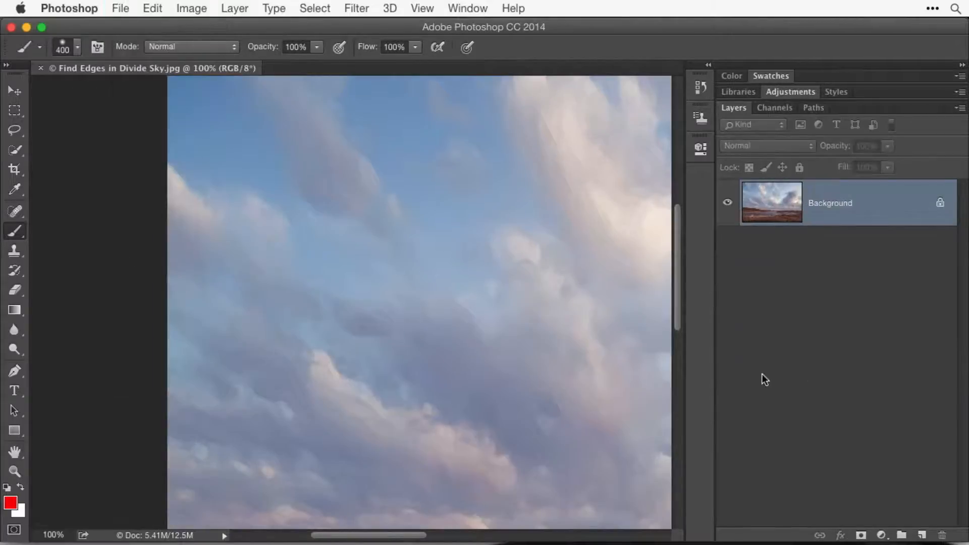
key("super+0")
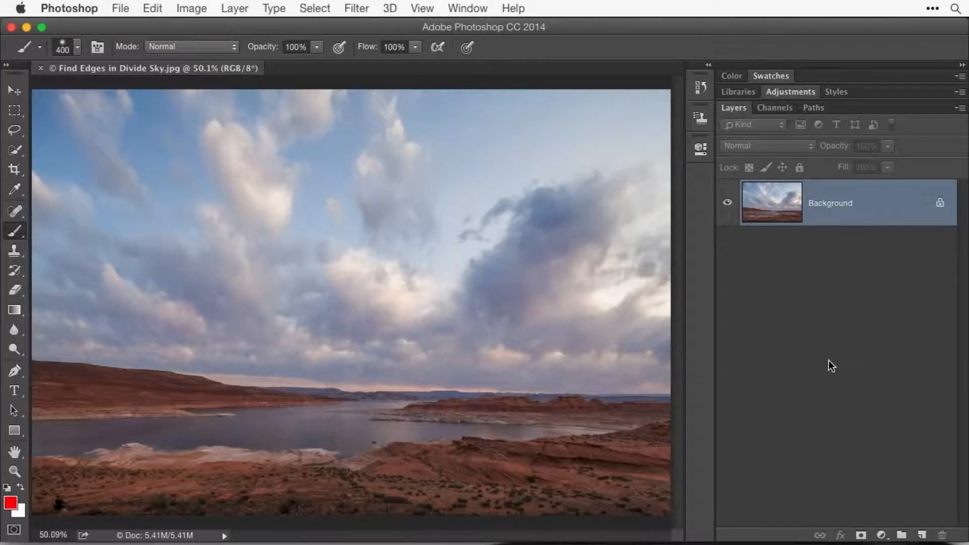
- Convert the Background layer for Smart Filters and apply the Find Edges filter to it
left_click(357, 9)
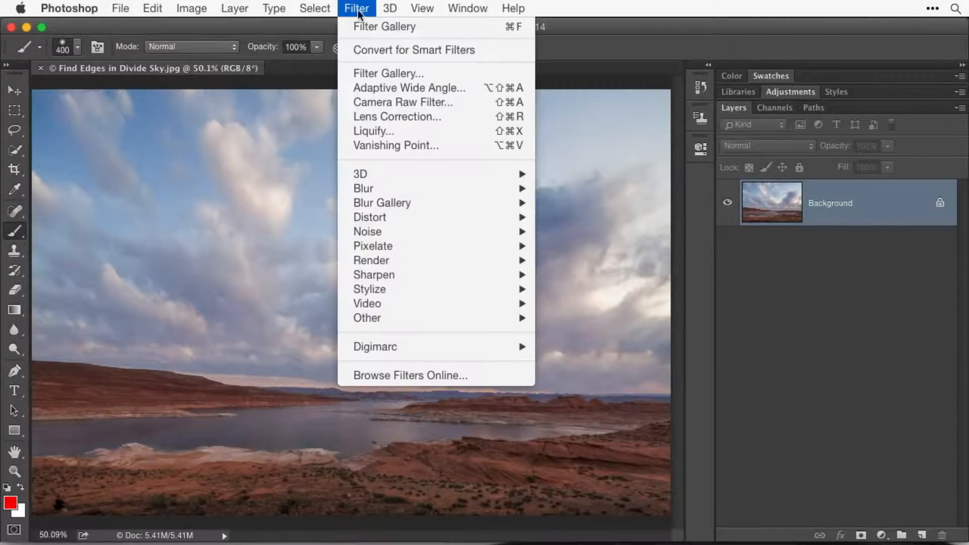
left_click(371, 49)
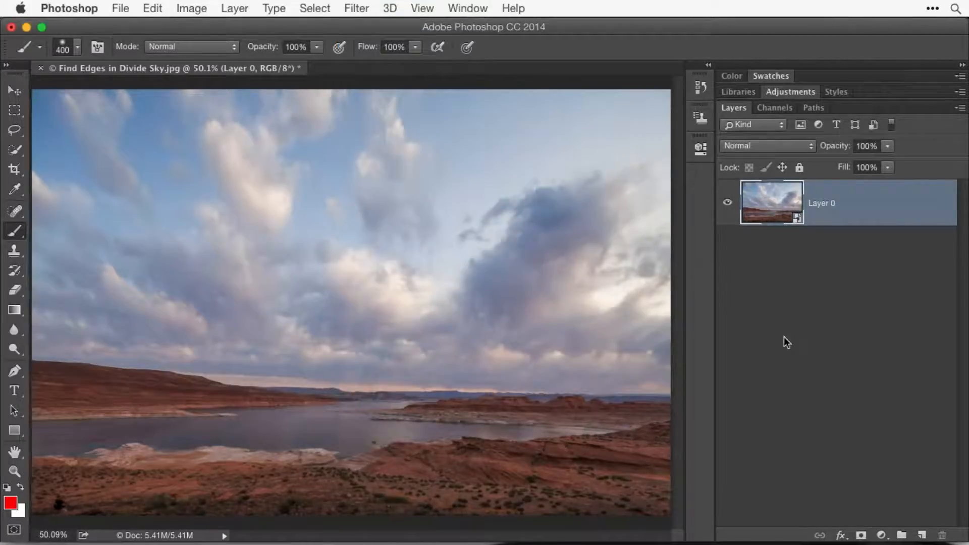
left_click(360, 7)
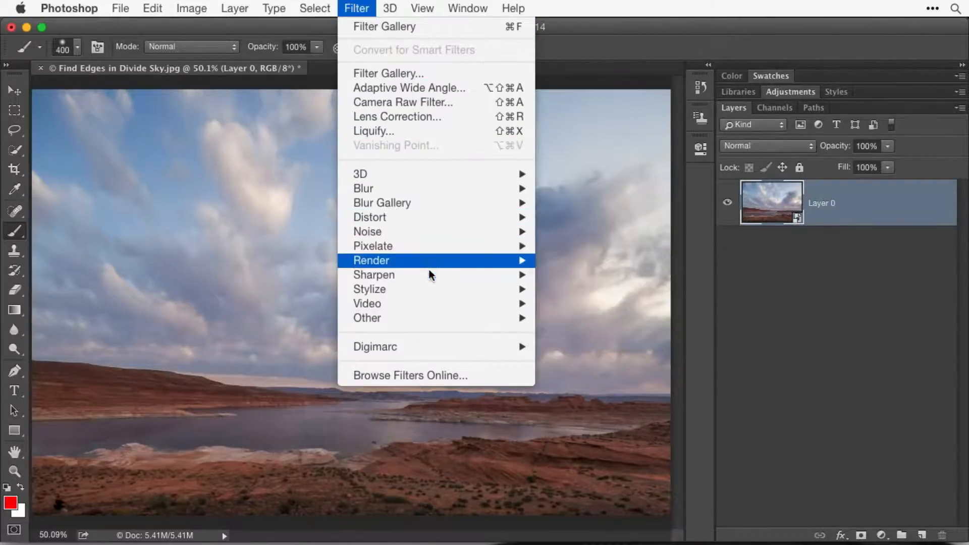
mouse_move(426, 291)
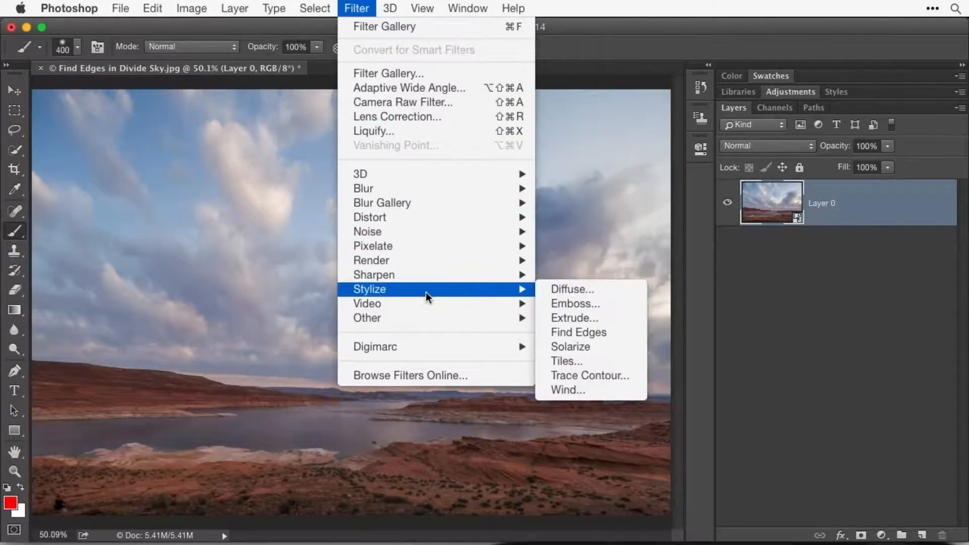
left_click(633, 332)
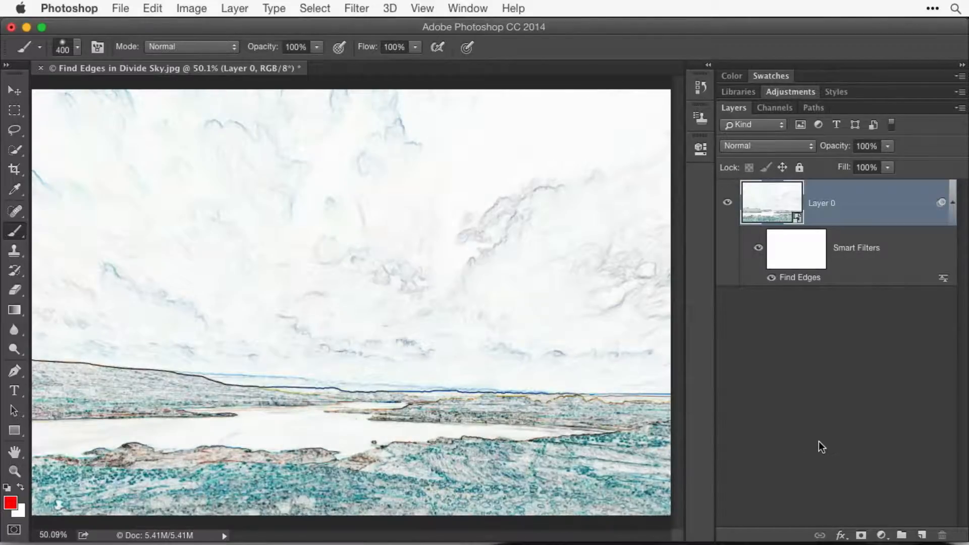
- Try the Darken blend mode on the Find Edges Smart Filter, and settle on Divide
left_click(261, 105)
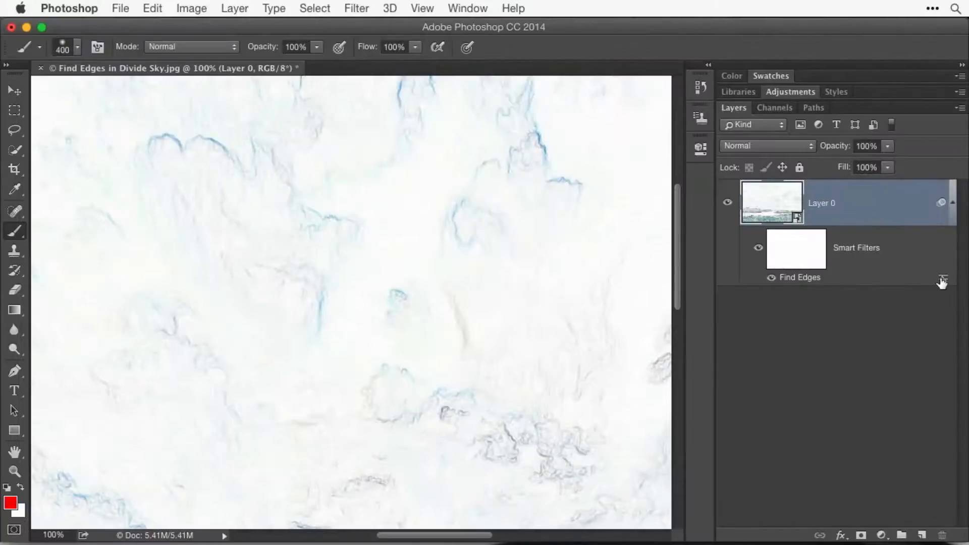
double_click(941, 281)
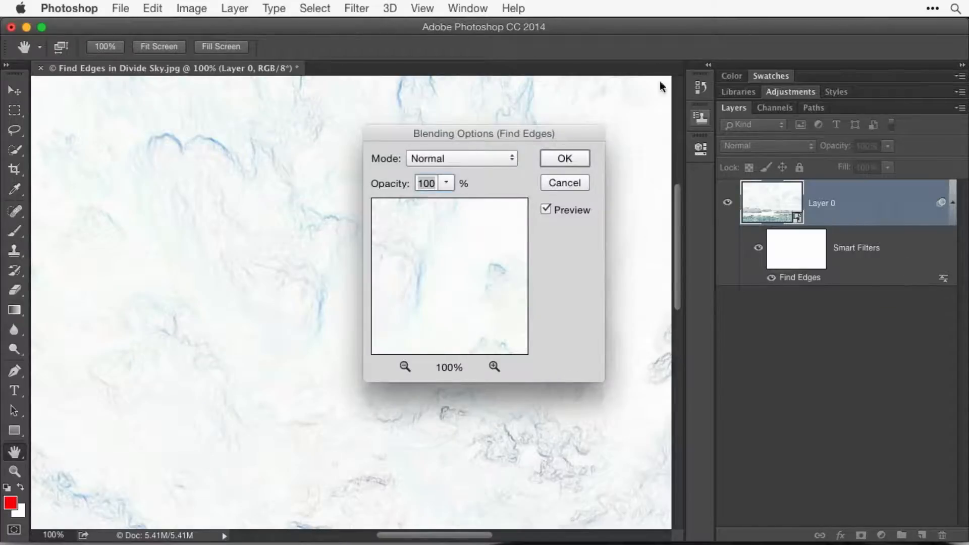
left_click_drag(539, 133, 846, 105)
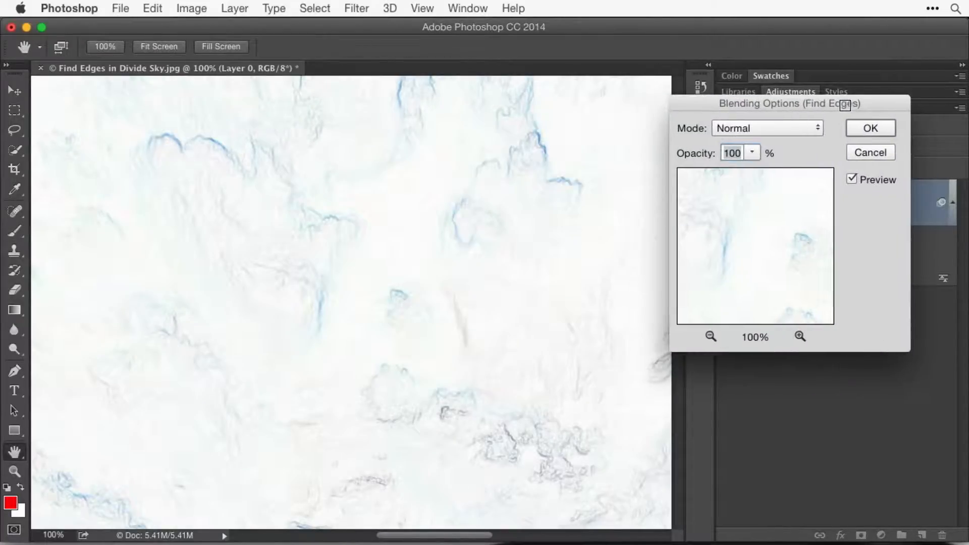
left_click(803, 128)
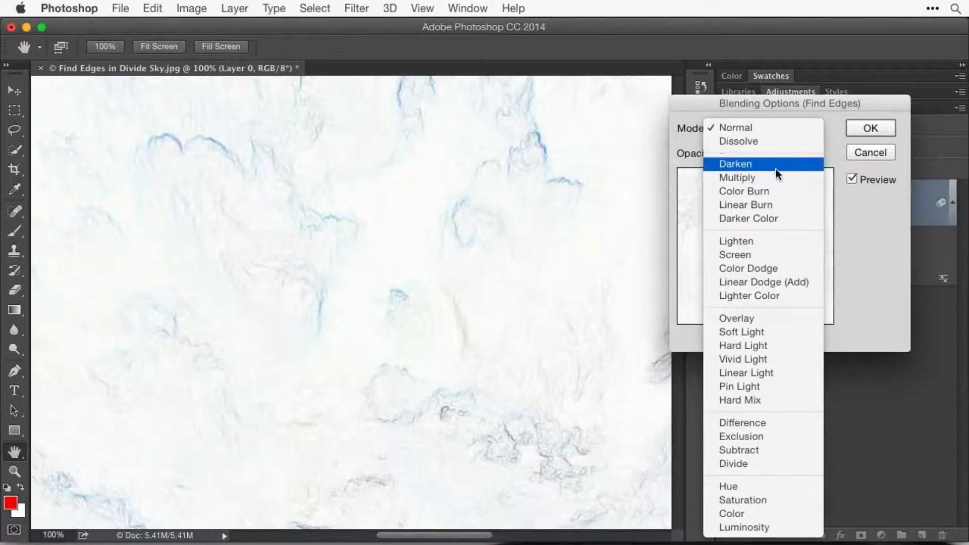
left_click(771, 162)
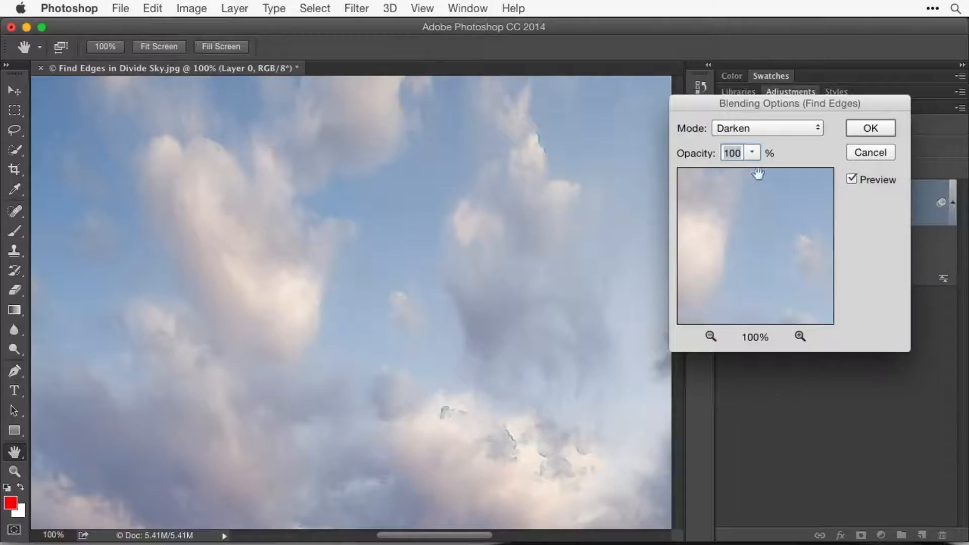
left_click(766, 132)
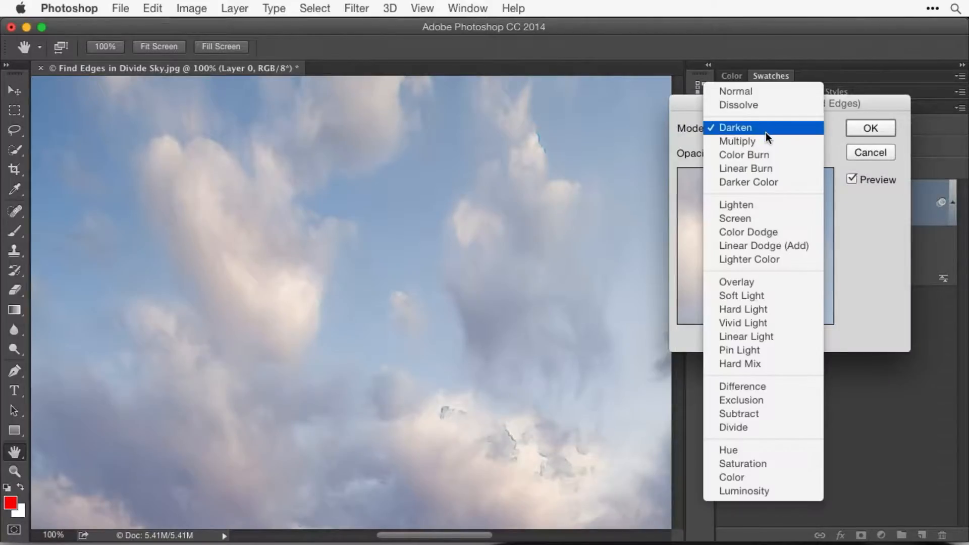
left_click(770, 432)
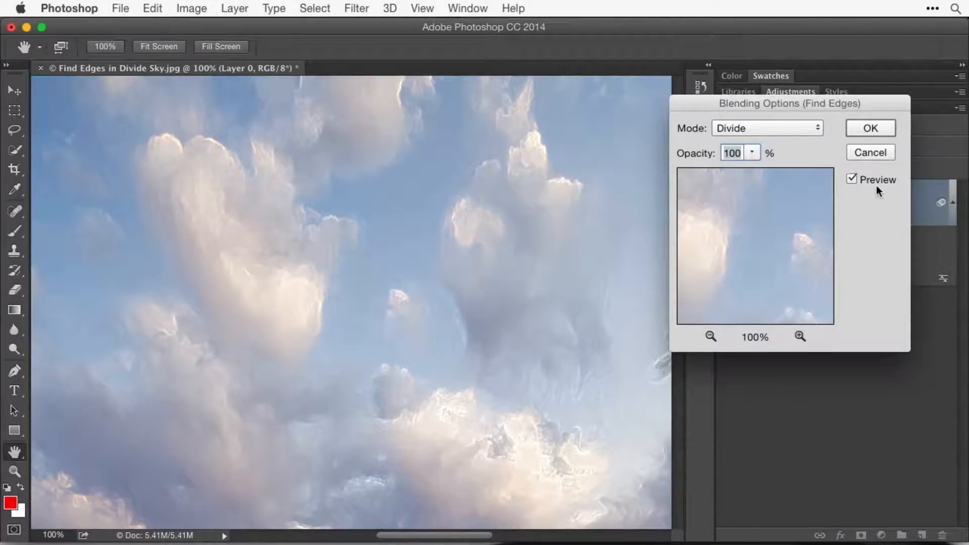
left_click(869, 129)
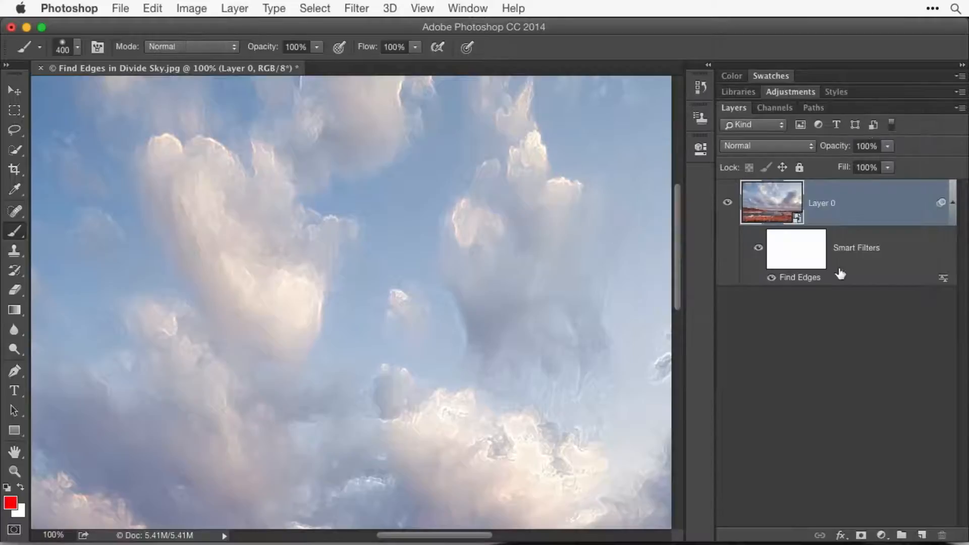
- Compare the clouds and landscape with Layer 0's Smart Filters disabled and re-enabled
key("super+minus")
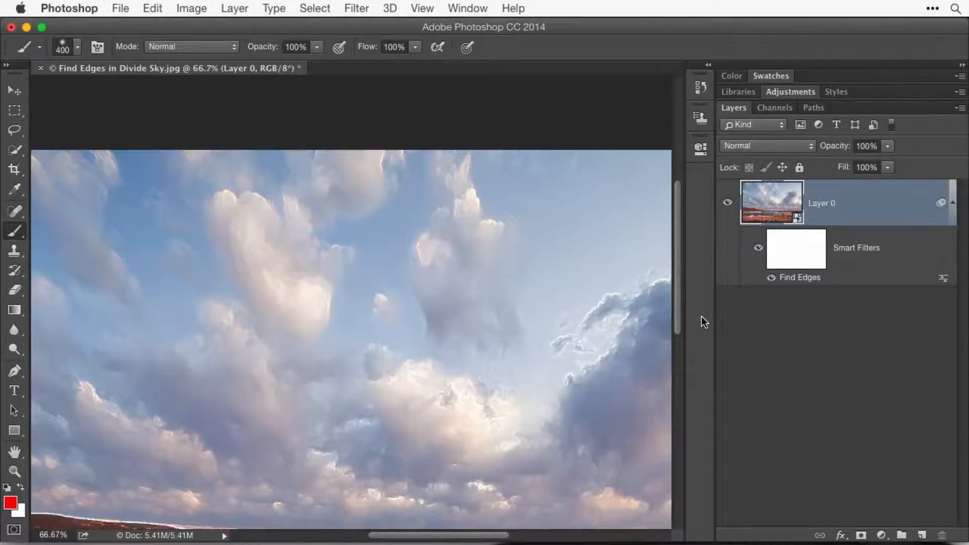
left_click(758, 250)
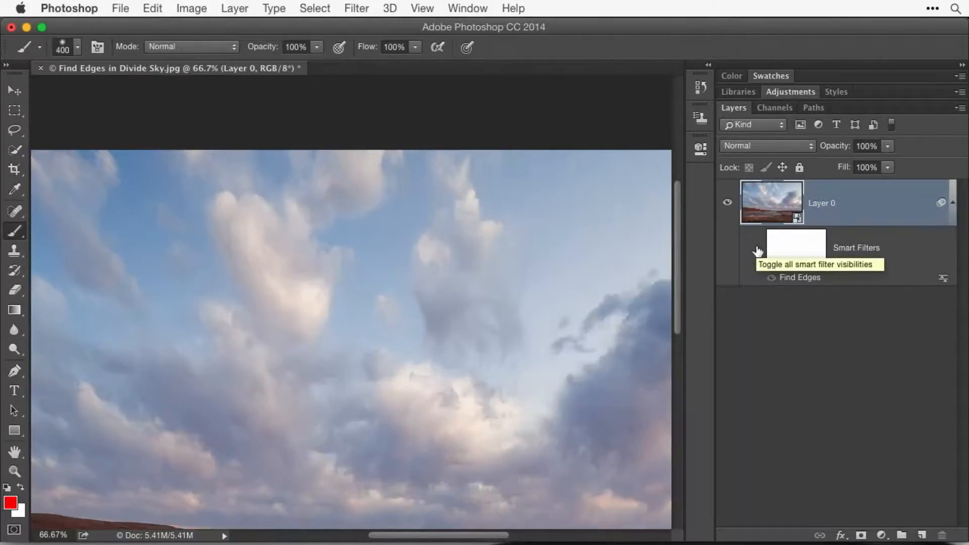
left_click(758, 249)
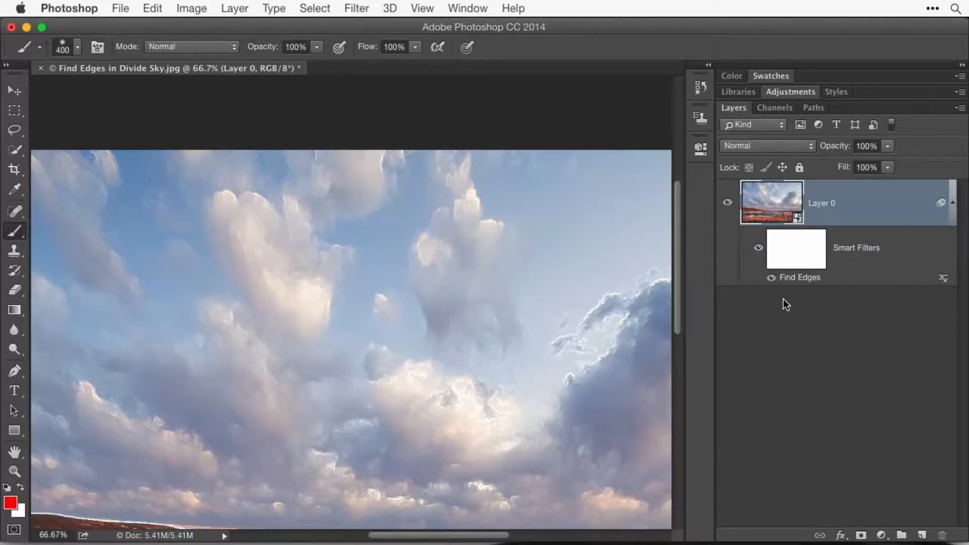
key("super+minus")
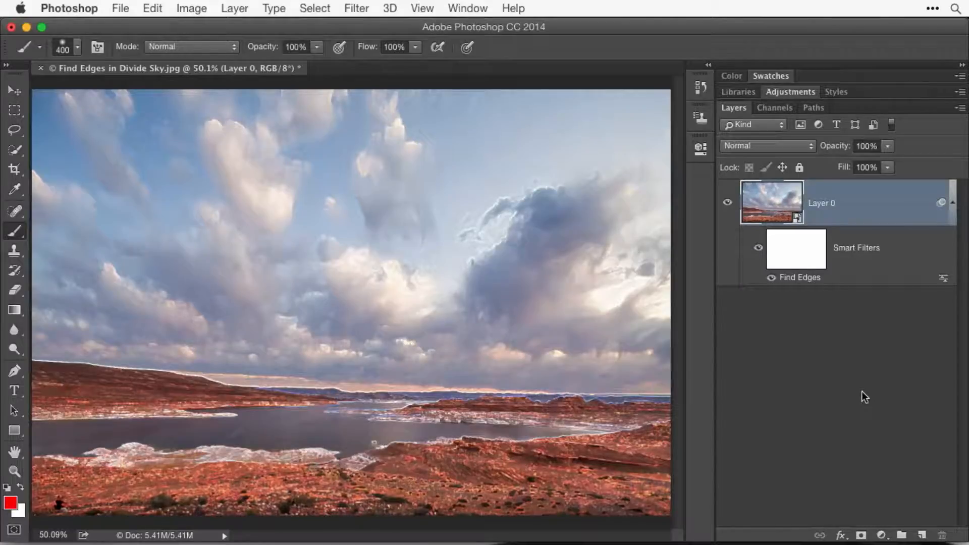
- Paint black on the Smart Filters mask with a 250 px brush to hide the effect over the foreground rocks
left_click(797, 254)
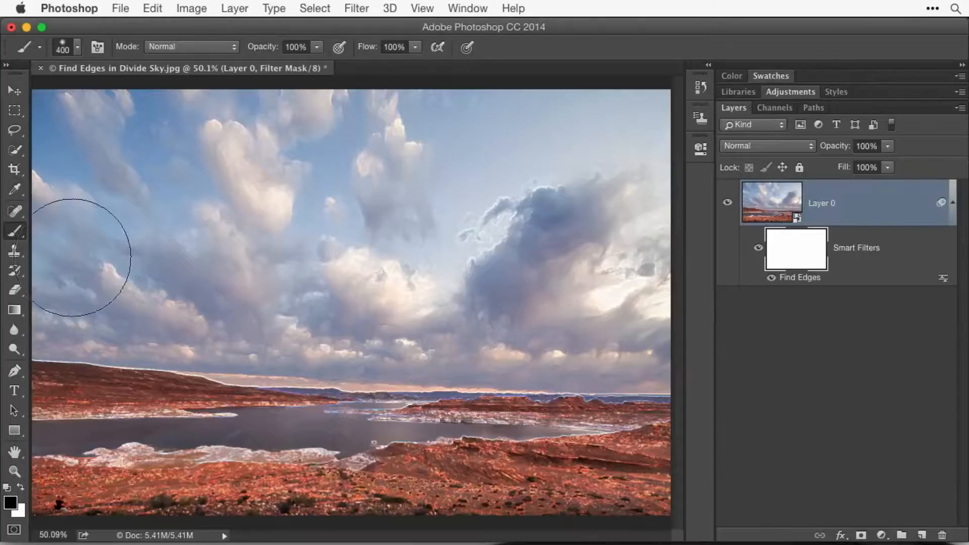
key("bracketleft")
key("bracketleft")
mouse_move(71, 475)
left_mouse_down()
mouse_move(97, 464)
mouse_move(140, 496)
mouse_move(208, 513)
mouse_move(106, 492)
mouse_move(165, 481)
mouse_move(347, 513)
mouse_move(505, 513)
mouse_move(584, 497)
mouse_move(472, 487)
mouse_move(506, 471)
mouse_move(651, 480)
left_mouse_up()
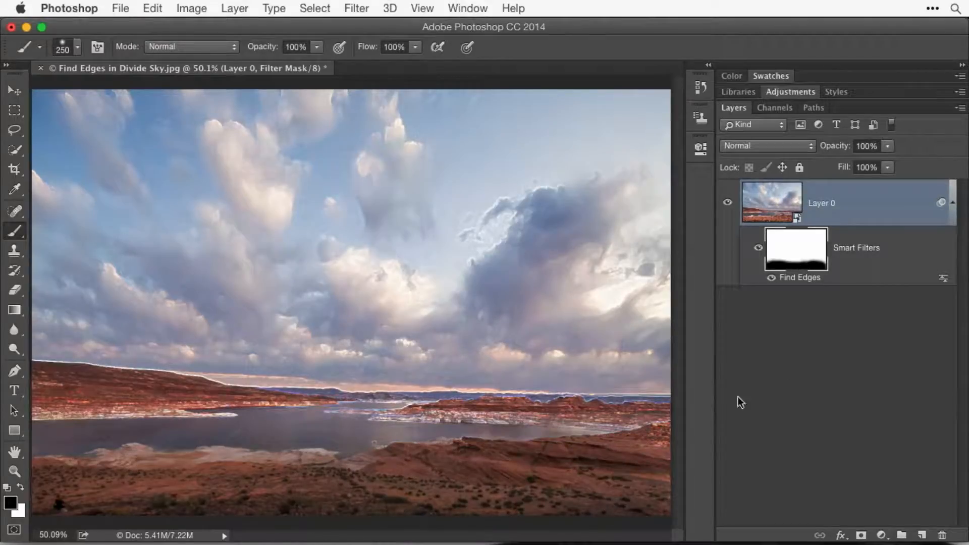
- Paint black on the filter mask with a 100 px brush along the distant shoreline and horizon up to the hills
key("bracketleft")
key("bracketleft")
key("bracketleft")
key("bracketleft")
key("bracketleft")
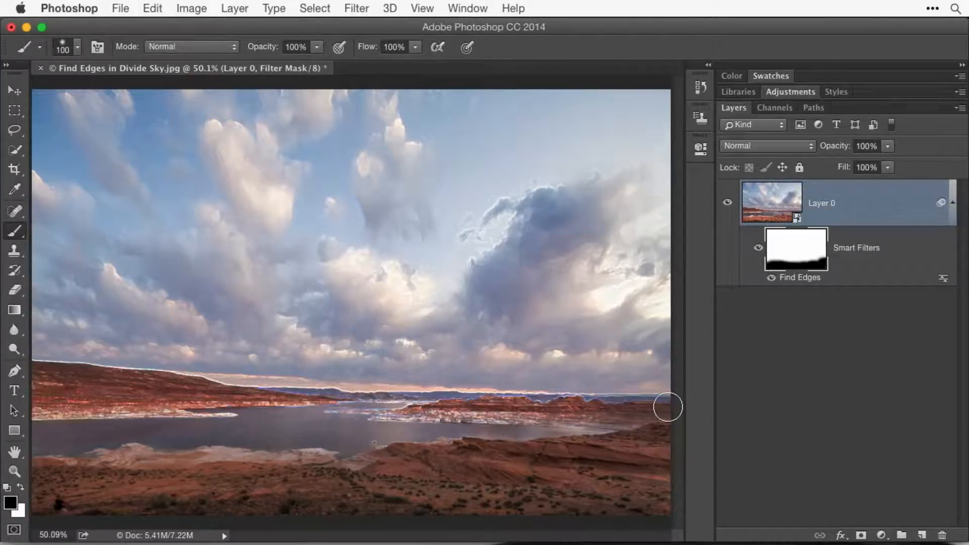
mouse_move(339, 400)
left_mouse_down()
mouse_move(243, 403)
mouse_move(171, 382)
mouse_move(31, 369)
left_mouse_up()
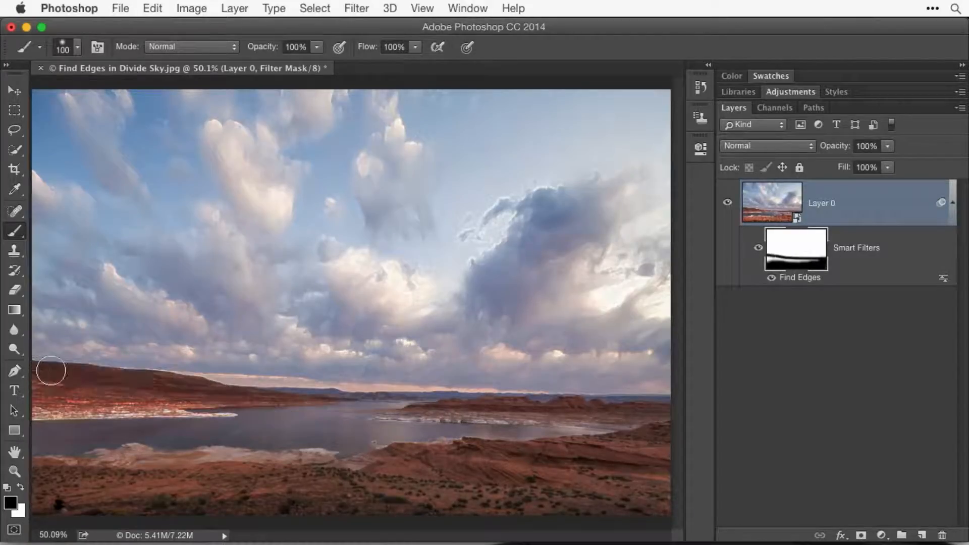
- Enlarge the brush and paint the filter mask black over the remaining near hillside, lake and shoreline
key("bracketright")
key("bracketright")
key("bracketright")
key("bracketright")
key("bracketright")
mouse_move(71, 411)
left_mouse_down()
mouse_move(57, 412)
mouse_move(214, 420)
left_mouse_up()
mouse_move(251, 452)
left_mouse_down()
mouse_move(382, 504)
mouse_move(489, 470)
mouse_move(360, 444)
mouse_move(620, 453)
mouse_move(567, 450)
mouse_move(625, 440)
mouse_move(671, 483)
mouse_move(405, 481)
mouse_move(399, 453)
mouse_move(361, 446)
left_mouse_up()
- Mask the filter with a 200 px black brush along the dark cloud's edge, the bright cloud beside it and the far sky edge
key("bracketleft")
key("bracketleft")
key("bracketleft")
key("bracketleft")
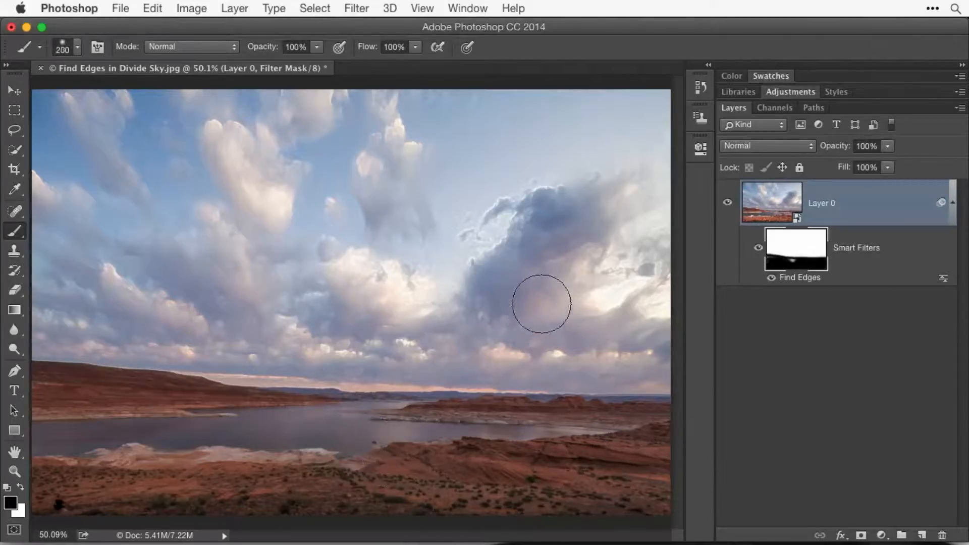
key("bracketright")
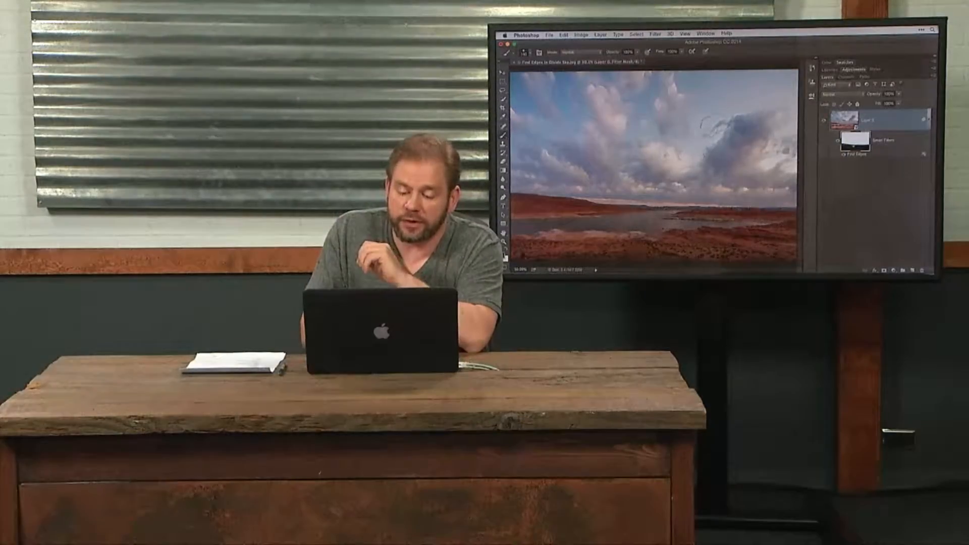
left_click_drag(719, 132, 745, 113)
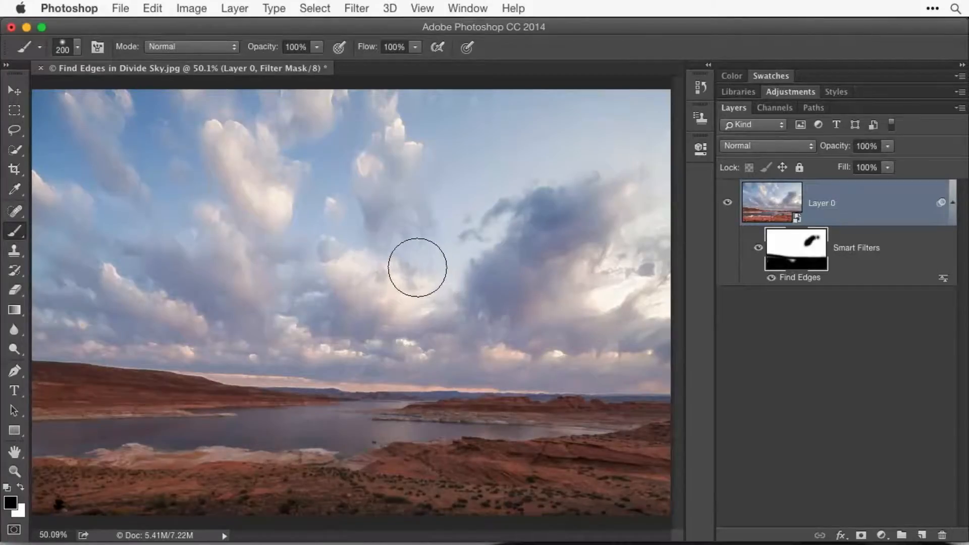
left_click_drag(417, 268, 456, 277)
mouse_move(624, 273)
left_mouse_down()
mouse_move(629, 251)
mouse_move(659, 227)
left_mouse_up()
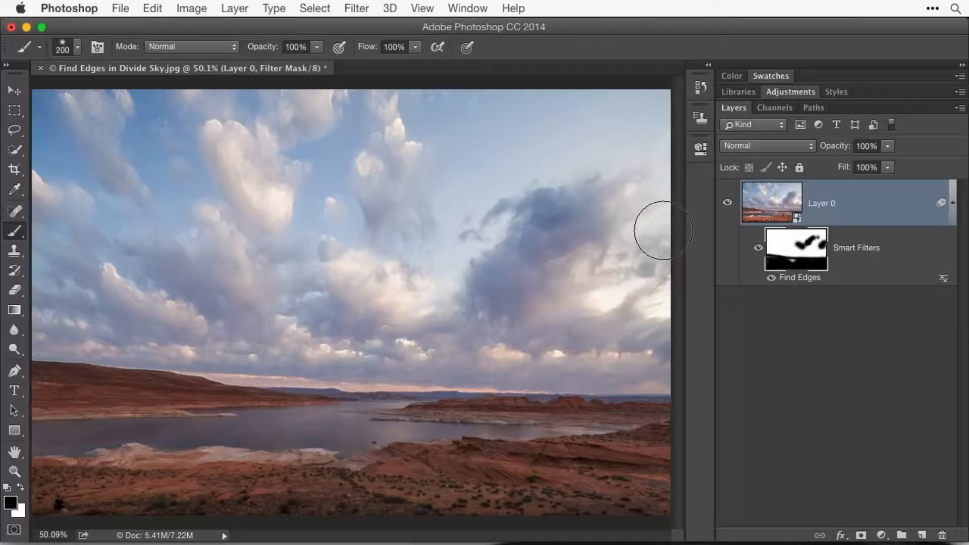
- Toggle the Smart Filters repeatedly to compare the masked Find Edges effect with the original photo
left_click(759, 250)
left_click(757, 252)
left_click(757, 254)
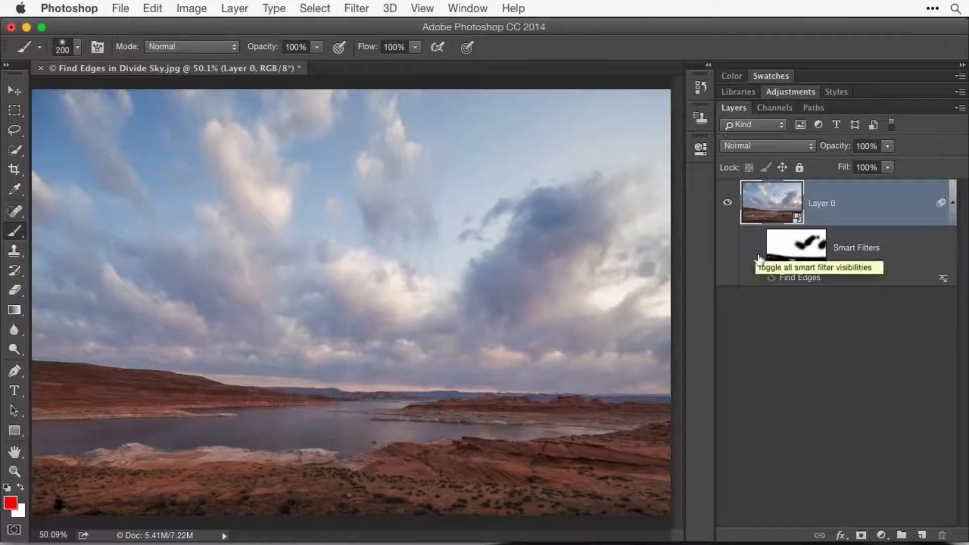
left_click(758, 252)
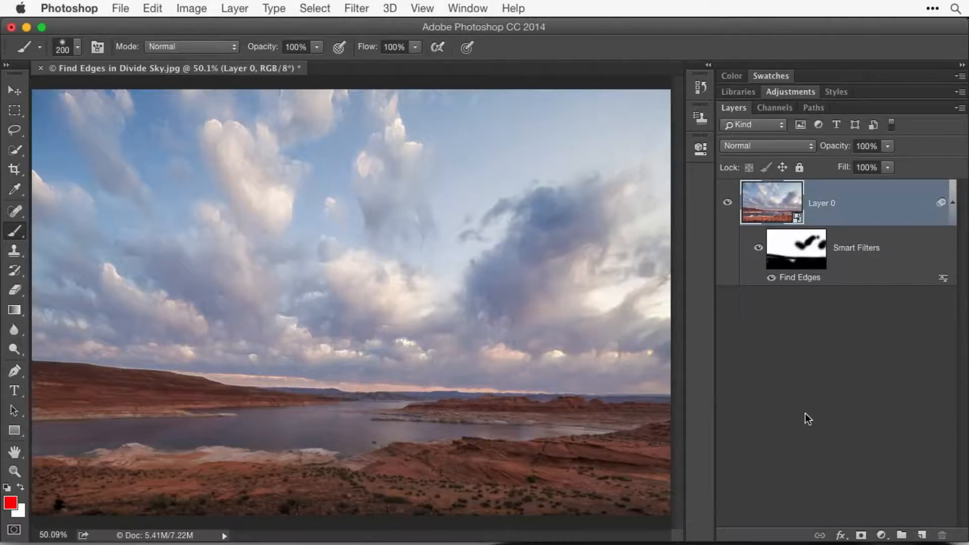
- Apply the Emboss filter to Layer 0 with a height of 4 pixels, a 135° angle and a 100% amount
left_click(372, 8)
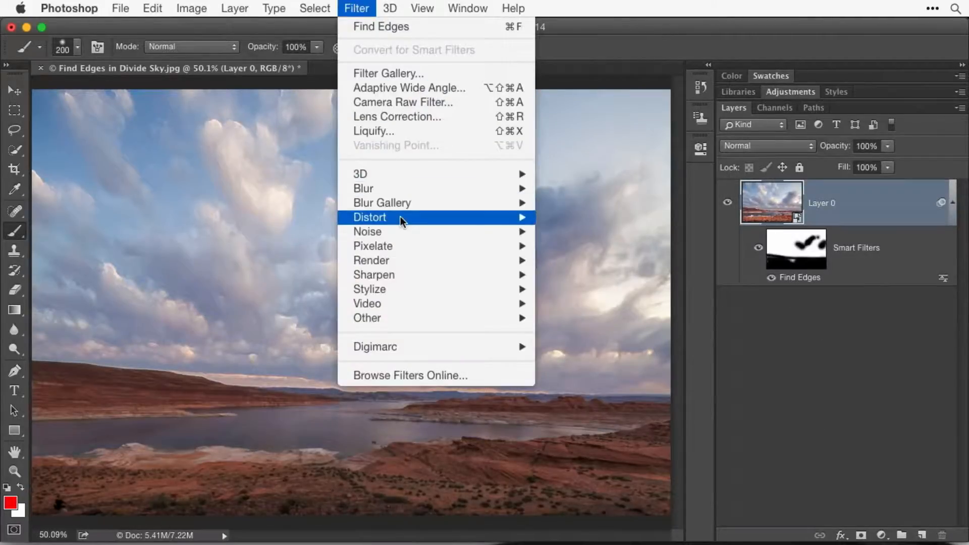
mouse_move(405, 249)
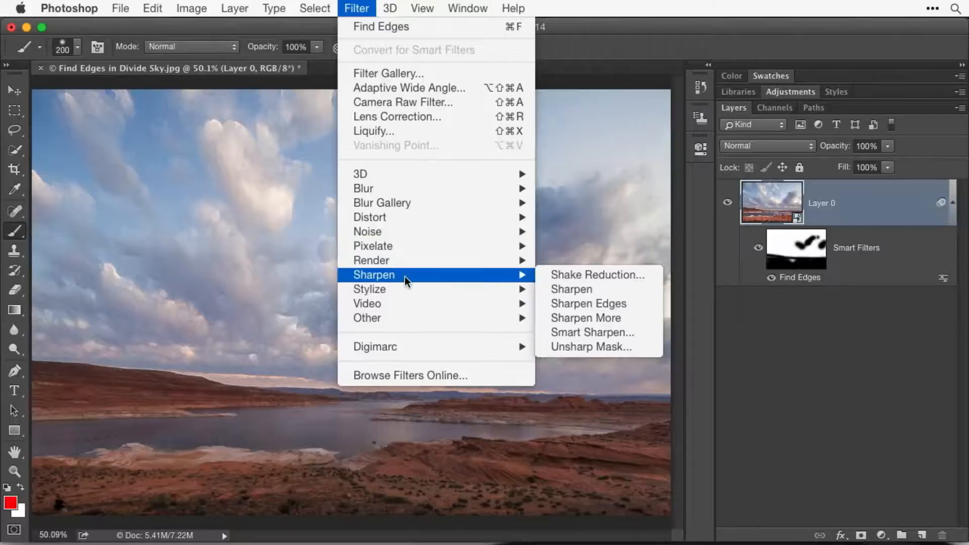
mouse_move(405, 289)
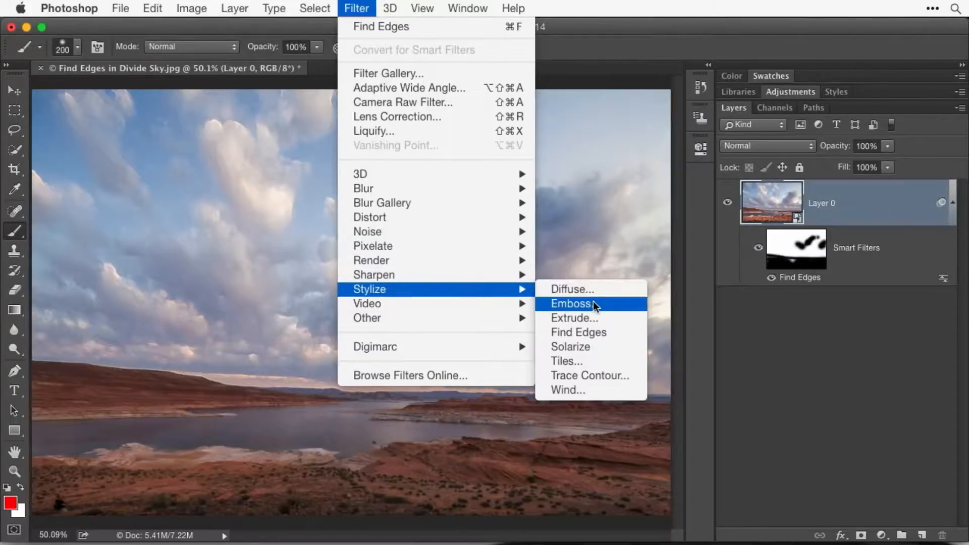
left_click(593, 304)
left_click(486, 204)
left_click_drag(486, 205, 543, 225)
left_click_drag(449, 195, 425, 136)
mouse_move(383, 368)
left_mouse_down()
mouse_move(409, 369)
mouse_move(385, 369)
left_mouse_up()
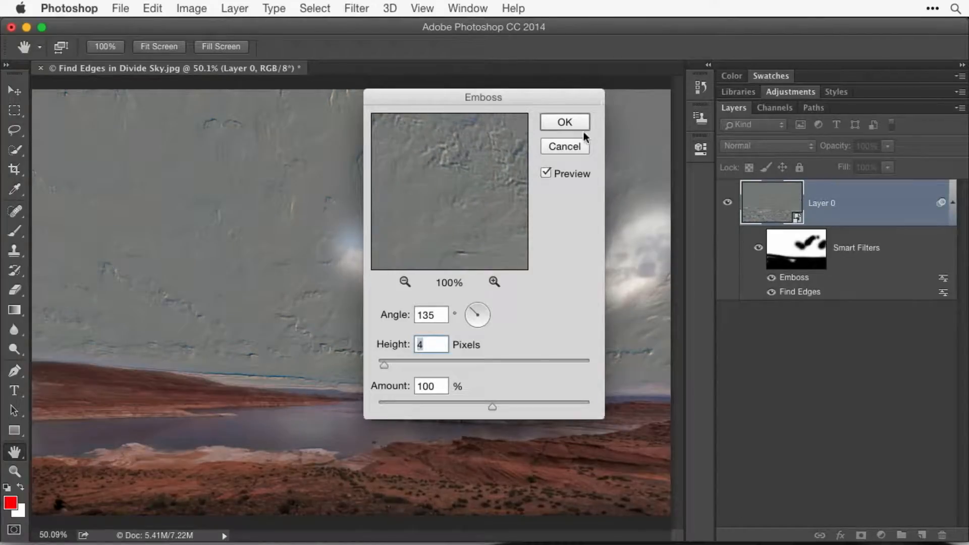
left_click(565, 123)
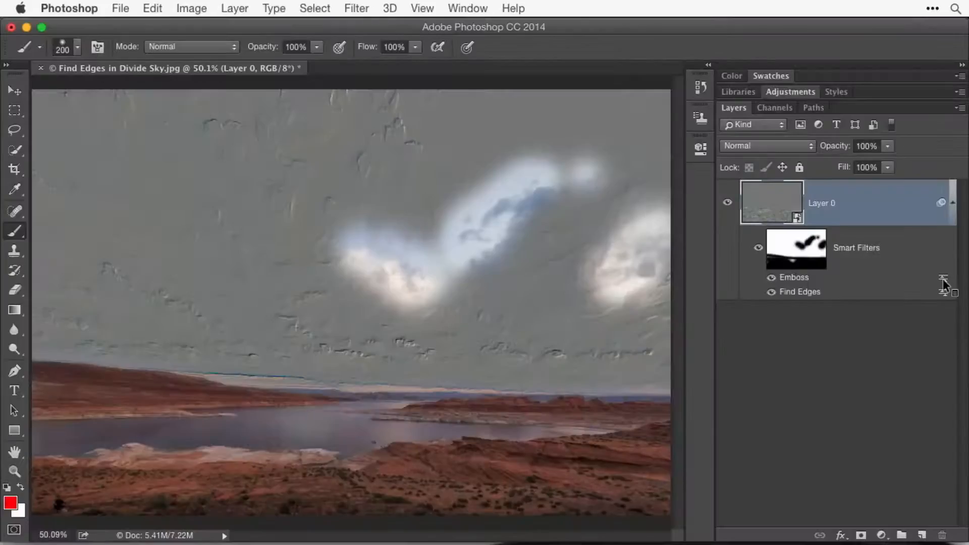
- Compare Overlay and Hard Light as the Emboss Smart Filter's blend mode, and keep Overlay
double_click(943, 280)
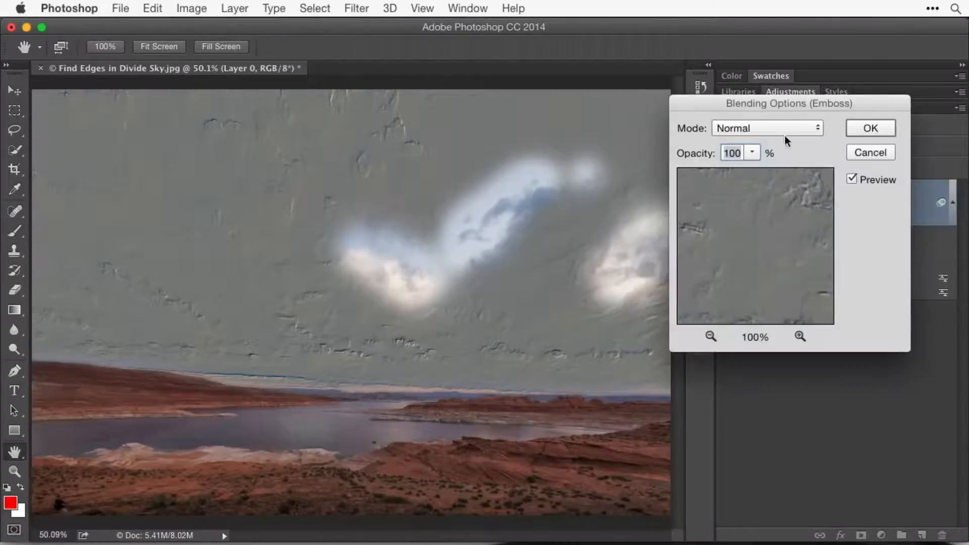
left_click(778, 129)
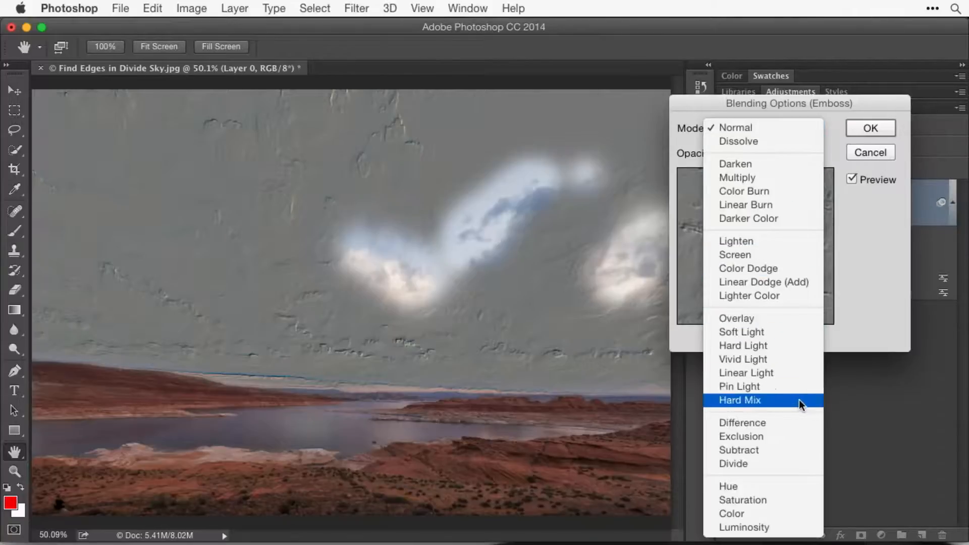
left_click(758, 319)
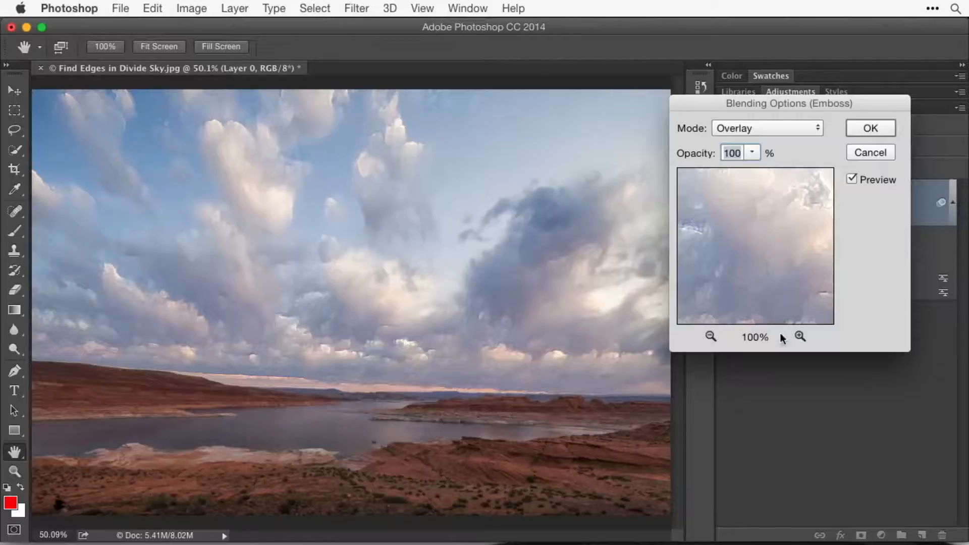
left_click(749, 129)
left_click(749, 151)
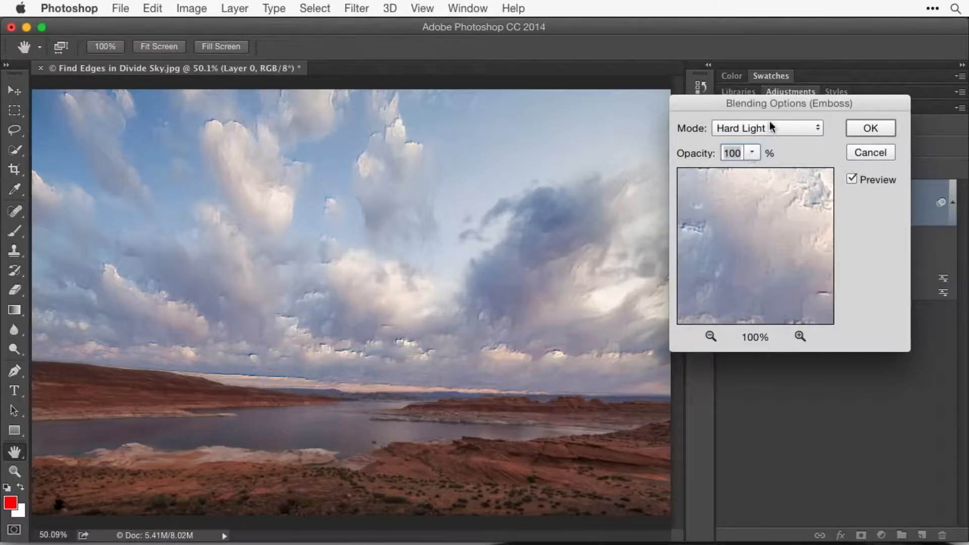
left_click(771, 126)
left_click(764, 101)
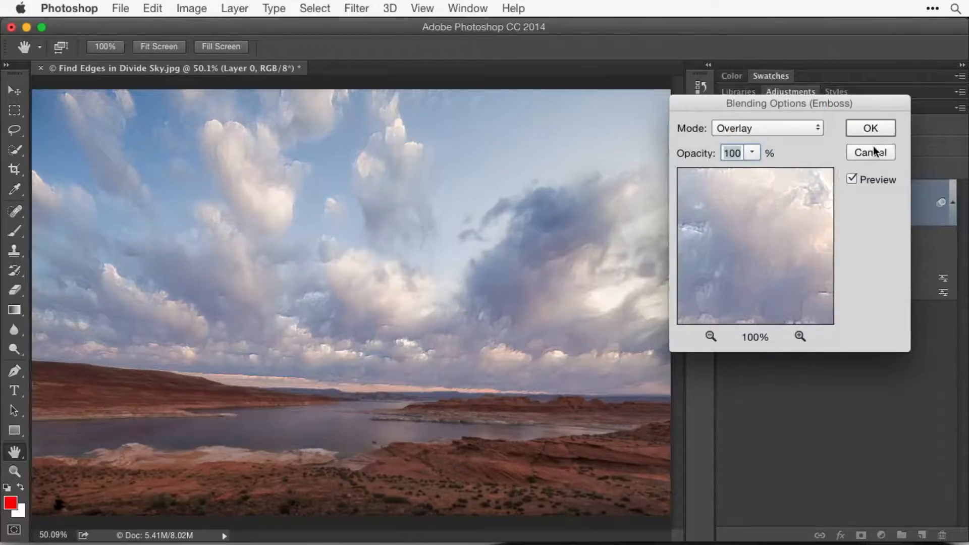
left_click(864, 129)
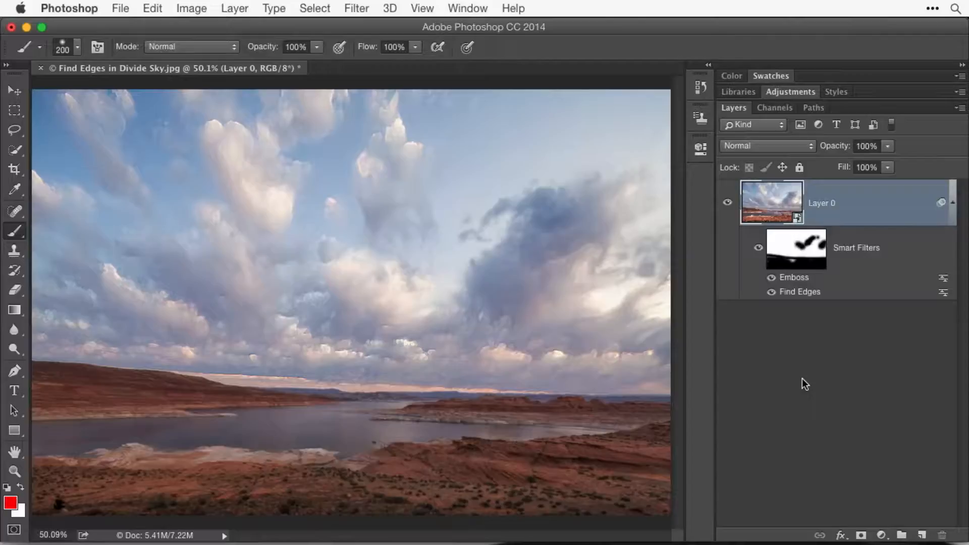
- Compare the landscape with both Smart Filters off and on, and close the document to return to Adobe Bridge
left_click(757, 248)
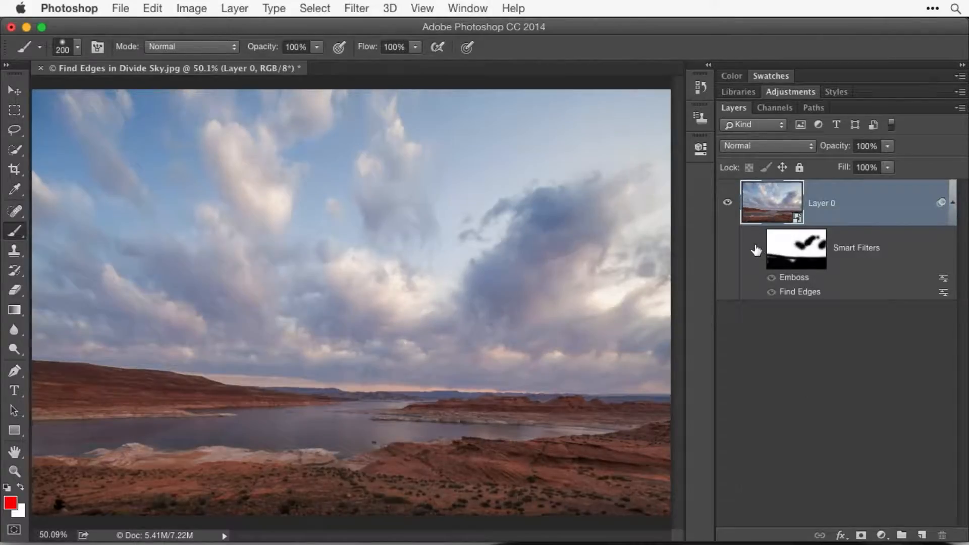
left_click(757, 248)
key("super+w")
key("super+Tab")
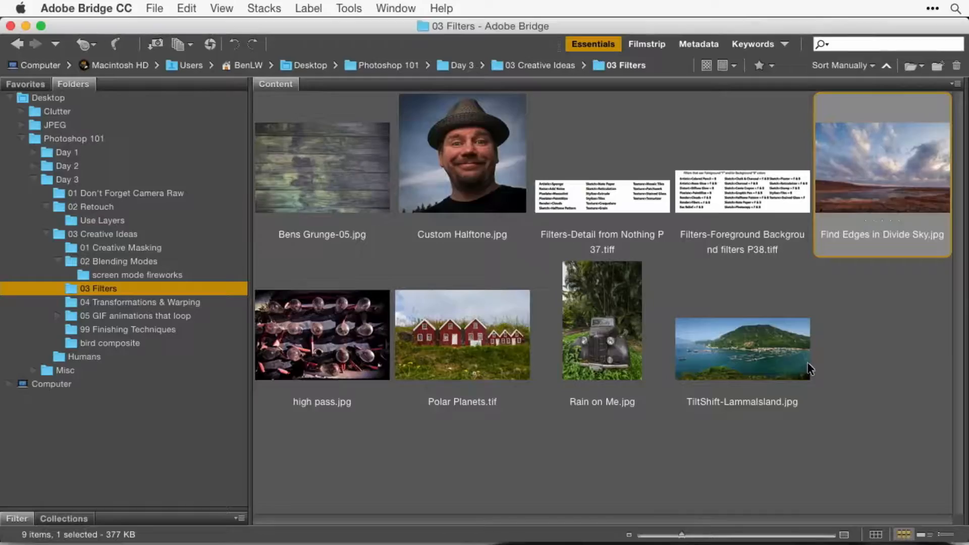
- Open TiltShift-LammaIsland.jpg from the 03 Filters folder in Photoshop and fit the image to the window
left_click(613, 483)
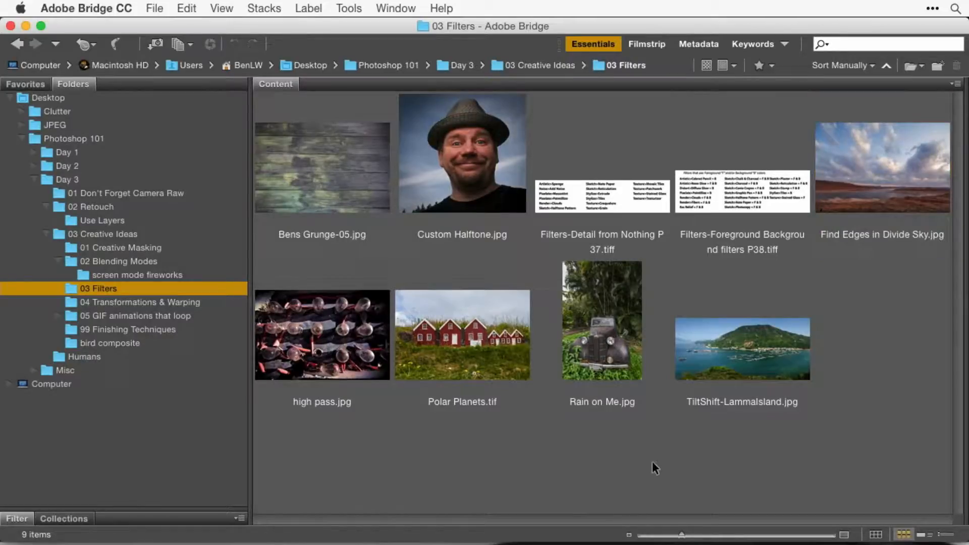
left_click(767, 359)
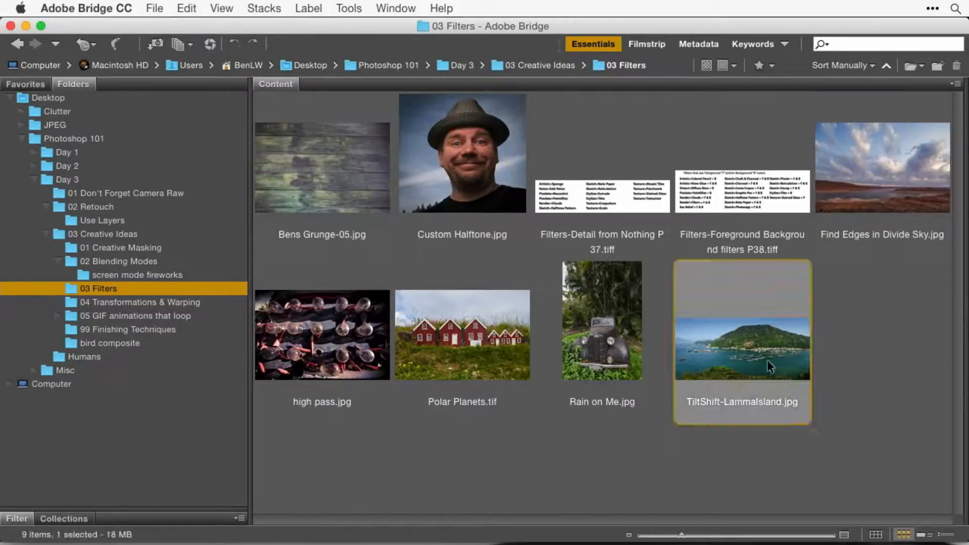
double_click(749, 357)
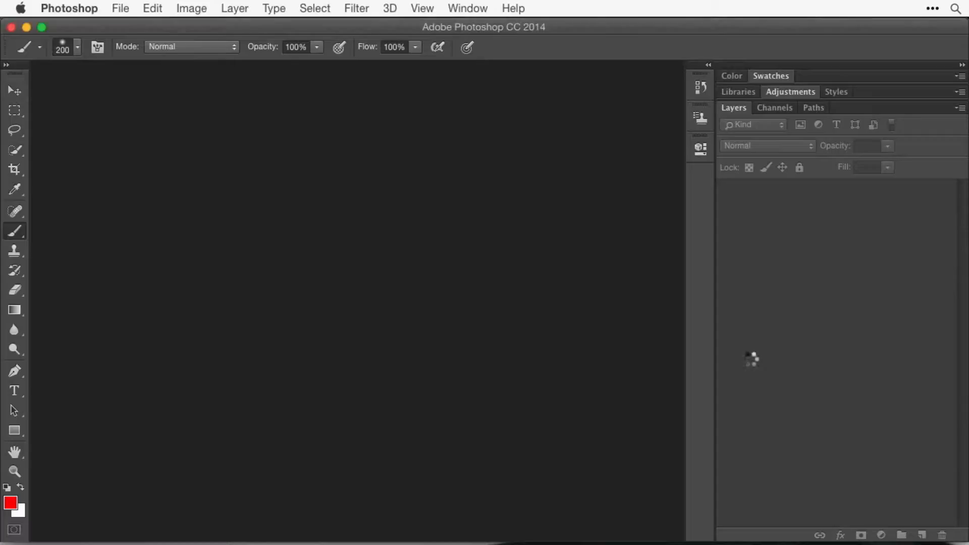
key("super+0")
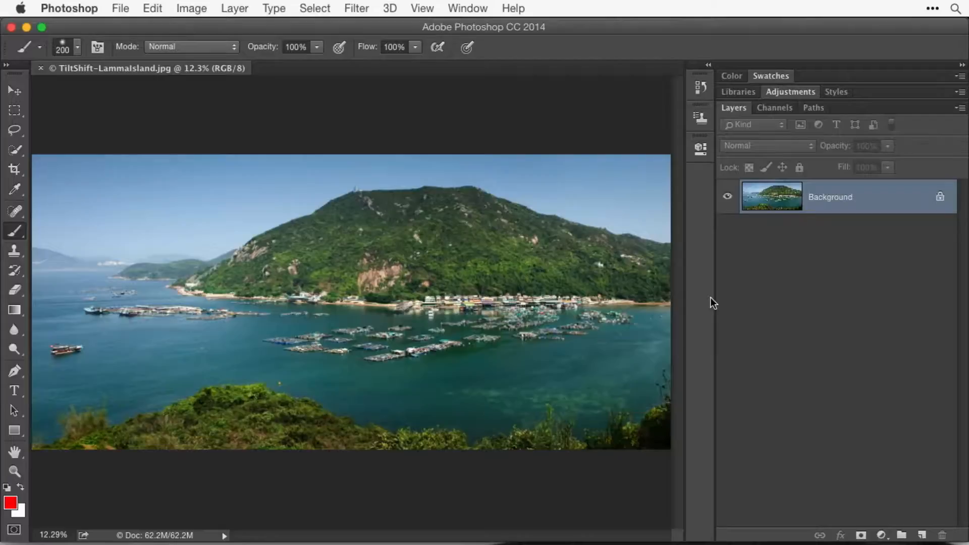
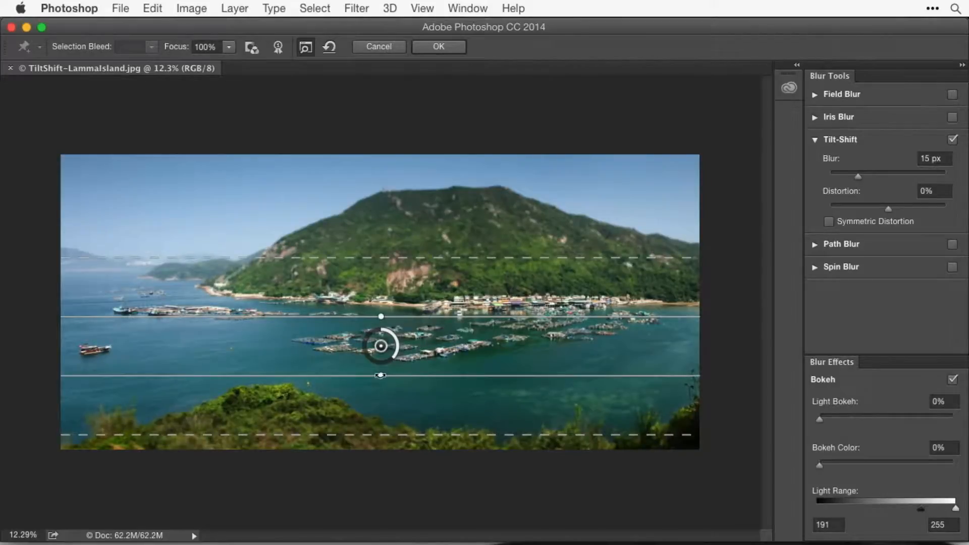
- Narrow the Tilt-Shift transition zones above and below the boats, move the lower focus line closer to the pin, and level the lines
left_click_drag(384, 433, 381, 406)
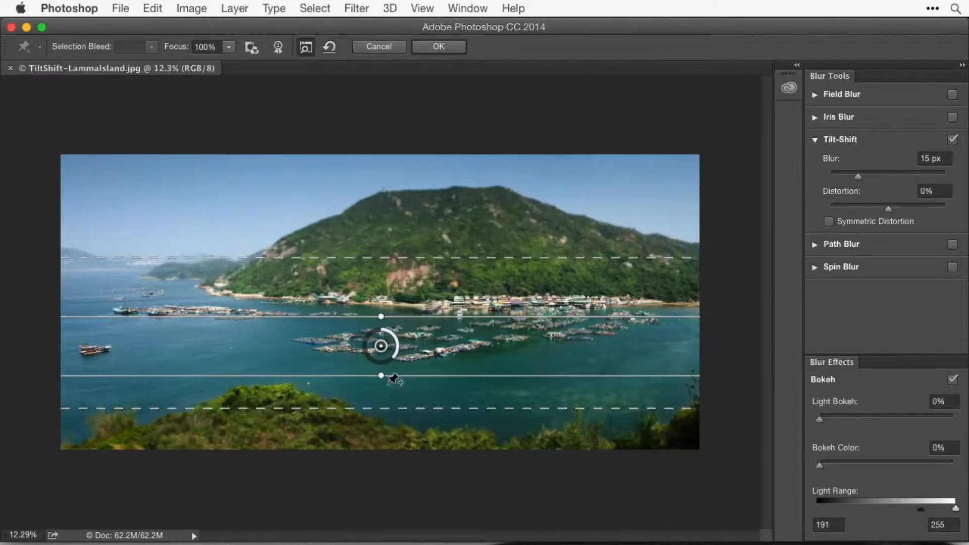
left_click_drag(421, 263, 414, 282)
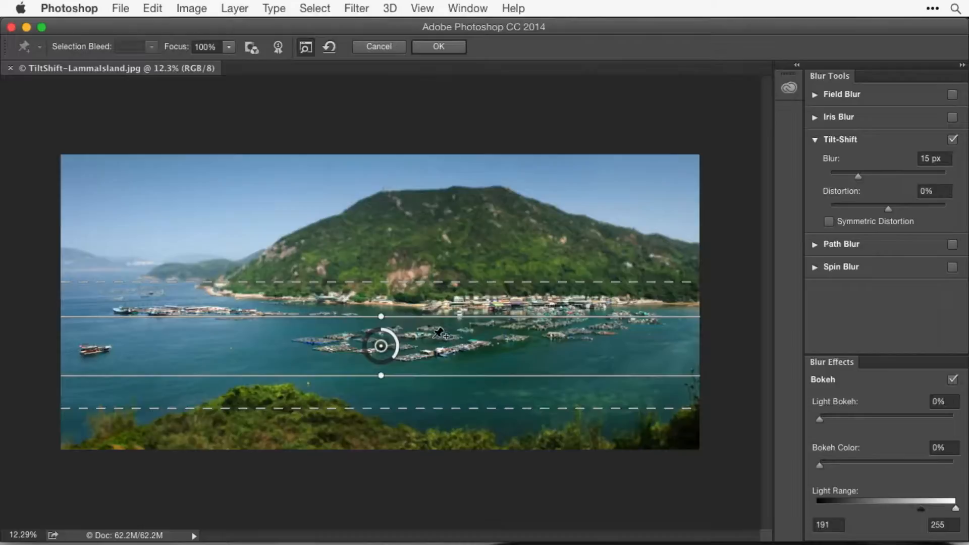
left_click_drag(381, 376, 380, 364)
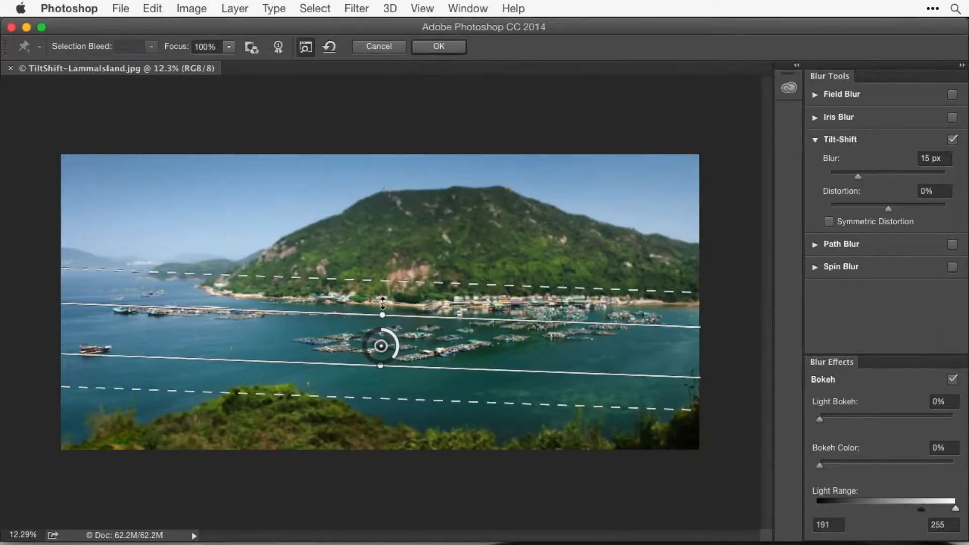
left_click_drag(392, 312, 382, 313)
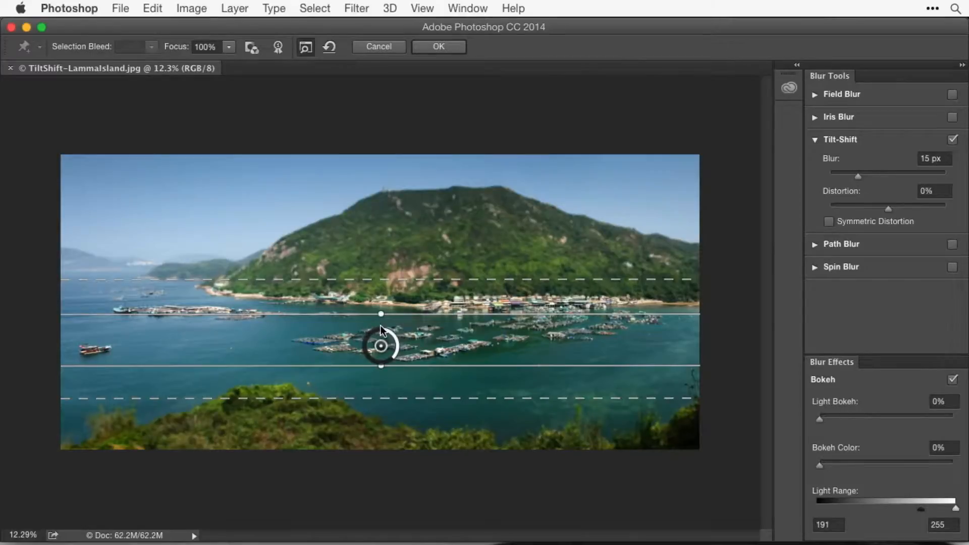
- Set the Tilt-Shift blur to 59 px, move the upper focus line closer to the pin, and apply the filter
left_click_drag(394, 359, 364, 351)
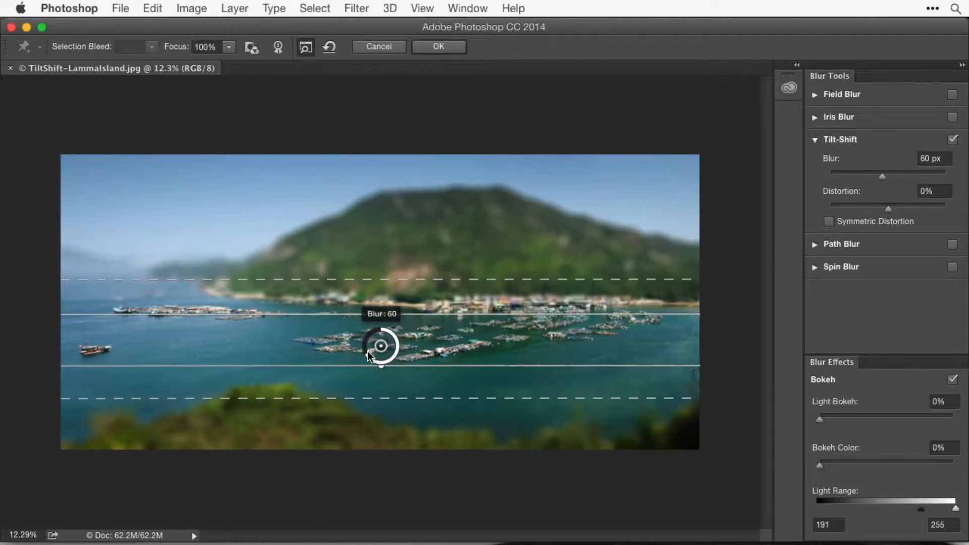
left_click_drag(369, 357, 369, 356)
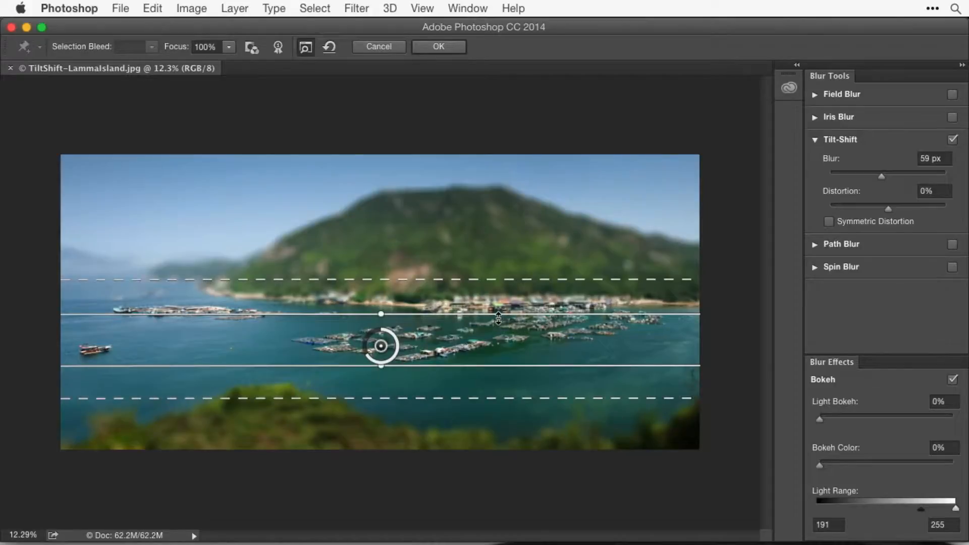
left_click_drag(498, 318, 498, 320)
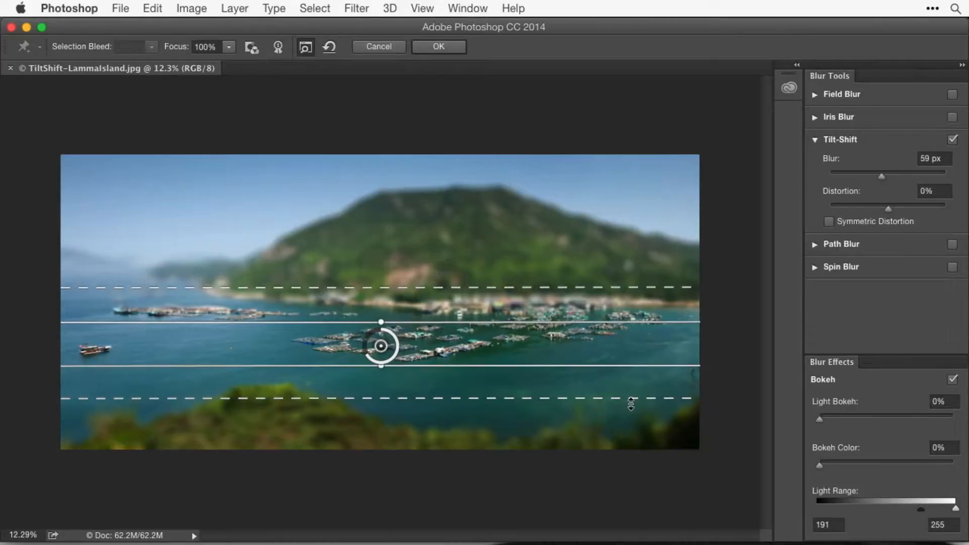
left_click(439, 47)
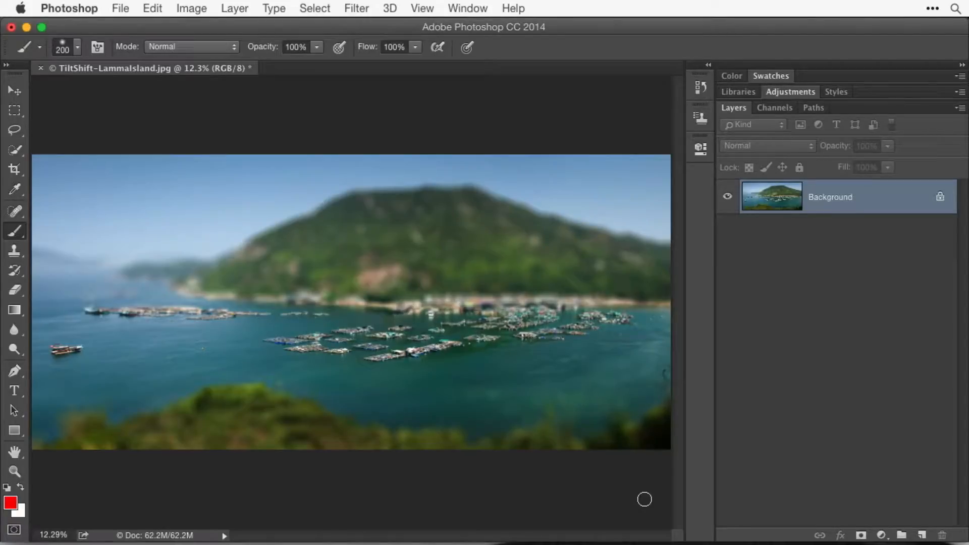
- Review the available Blur Gallery filters and close the island photo
left_click(362, 8)
mouse_move(404, 203)
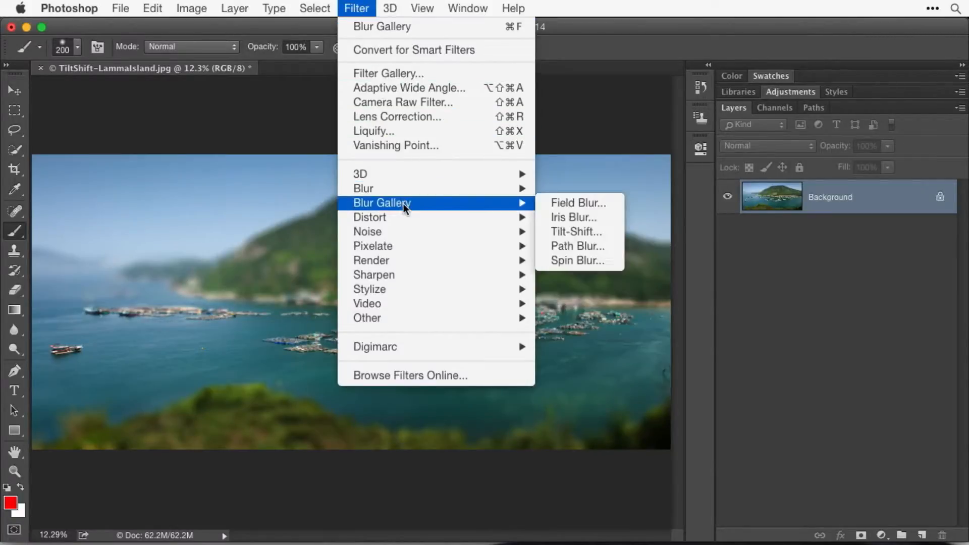
left_click(363, 6)
key("super+w")
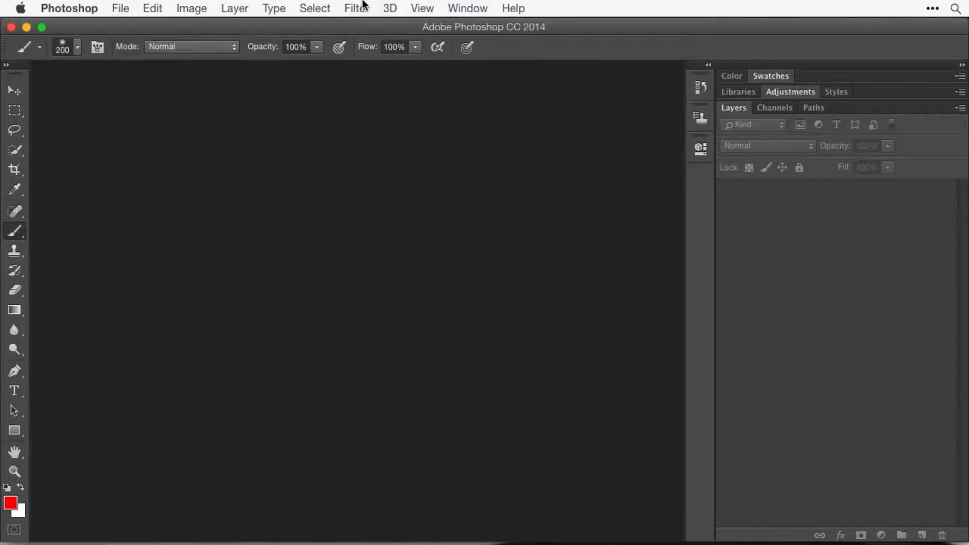
- Switch to Adobe Bridge and open Photoshop101-3.jpg from the 04 Transformations & Warping folder in Photoshop
key("super+Tab")
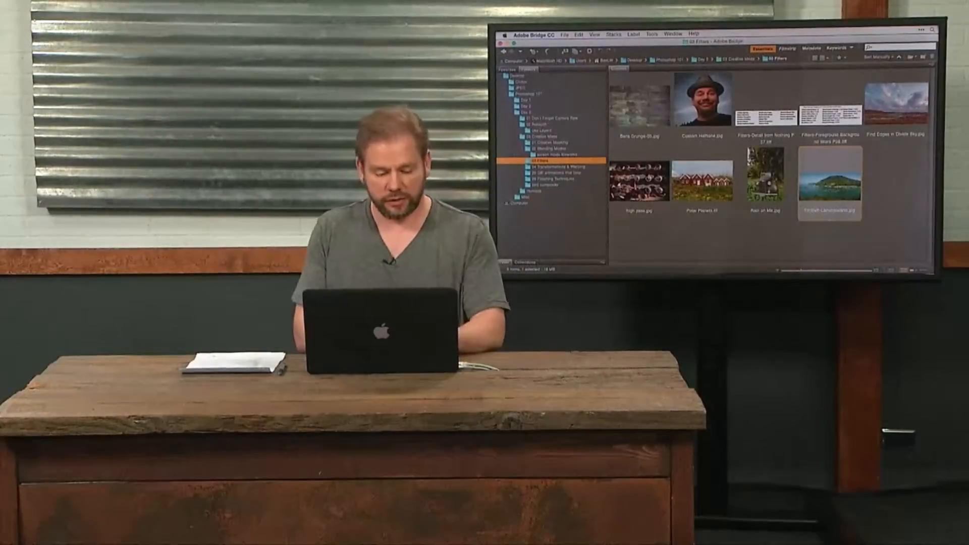
left_click(560, 168)
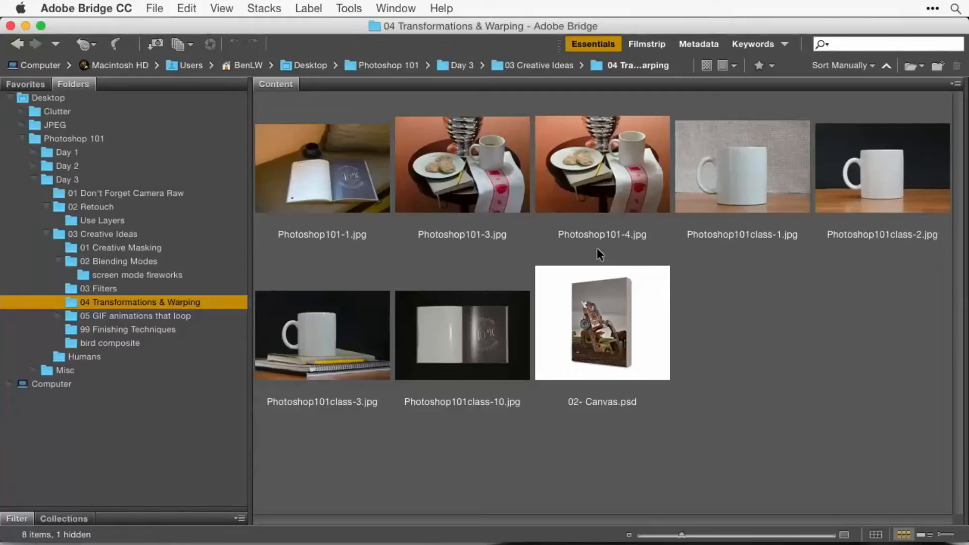
double_click(477, 174)
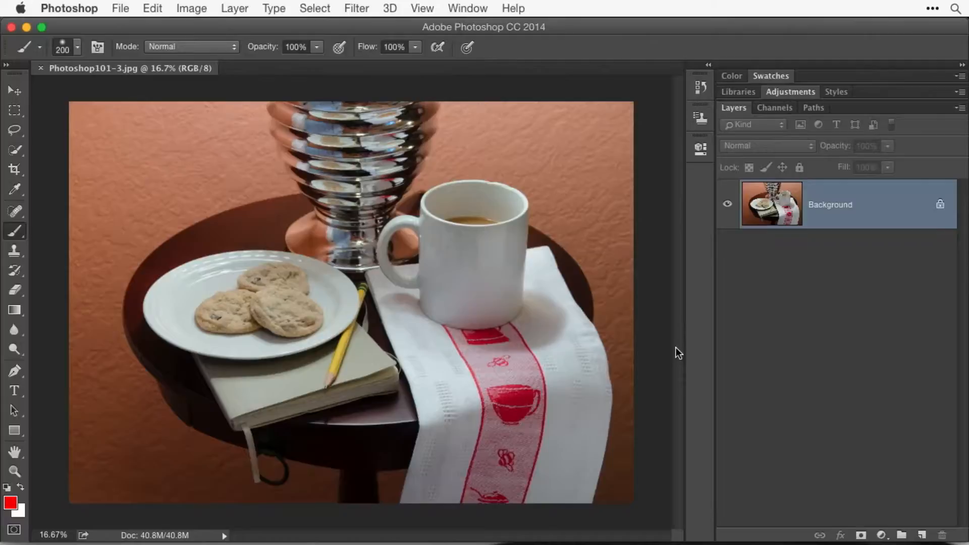
- Return to Adobe Bridge and open Beach Shoot 13.cr2 from the Day 1 folder 01.1-Edit Down in Photoshop
key("super+Tab")
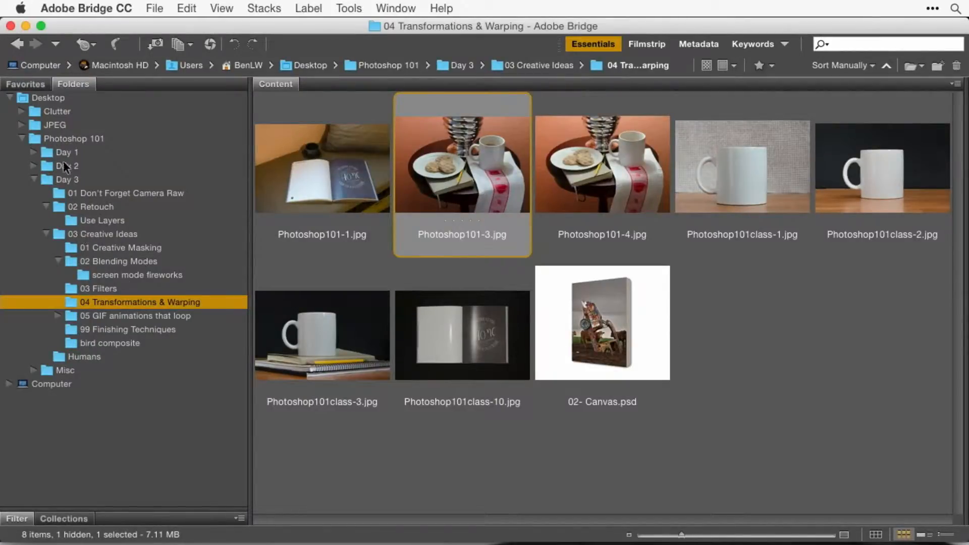
left_click(35, 152)
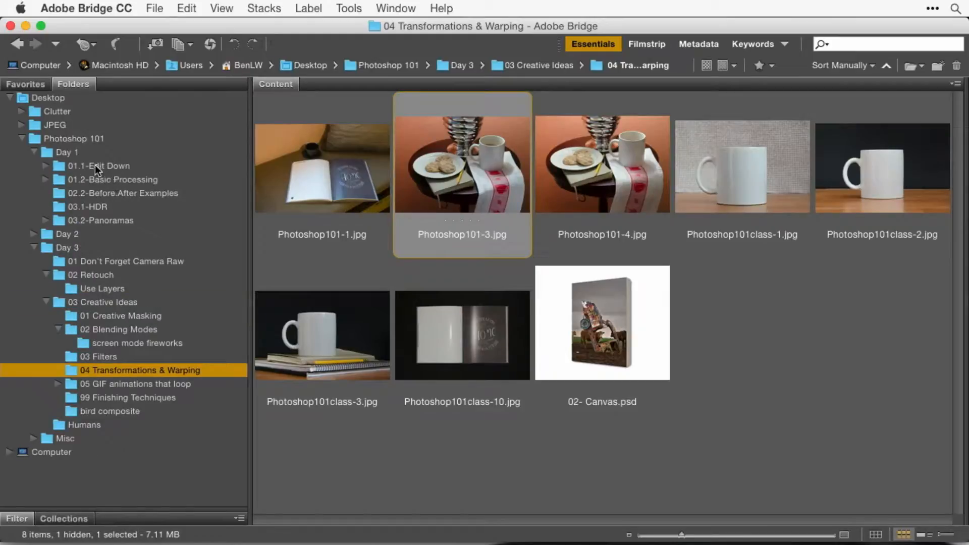
left_click(67, 166)
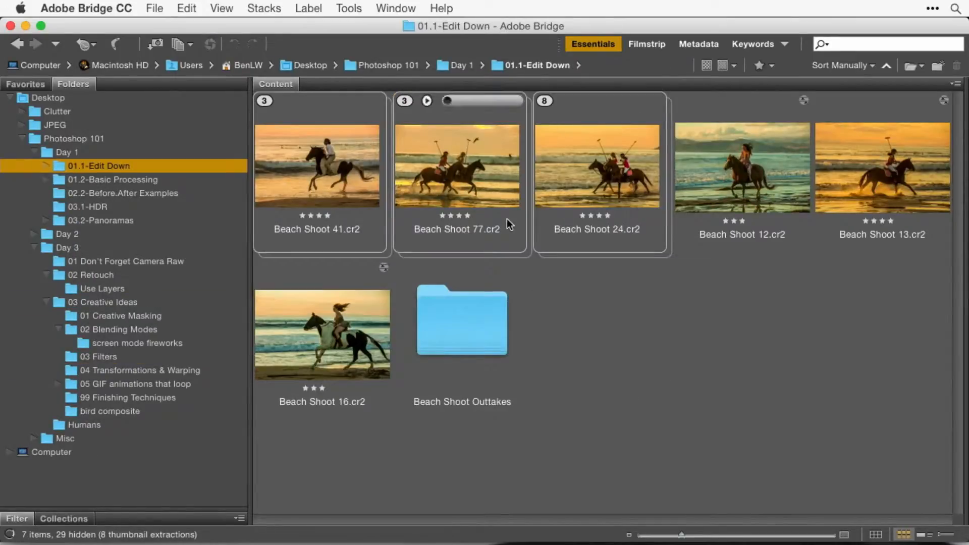
left_click(844, 183)
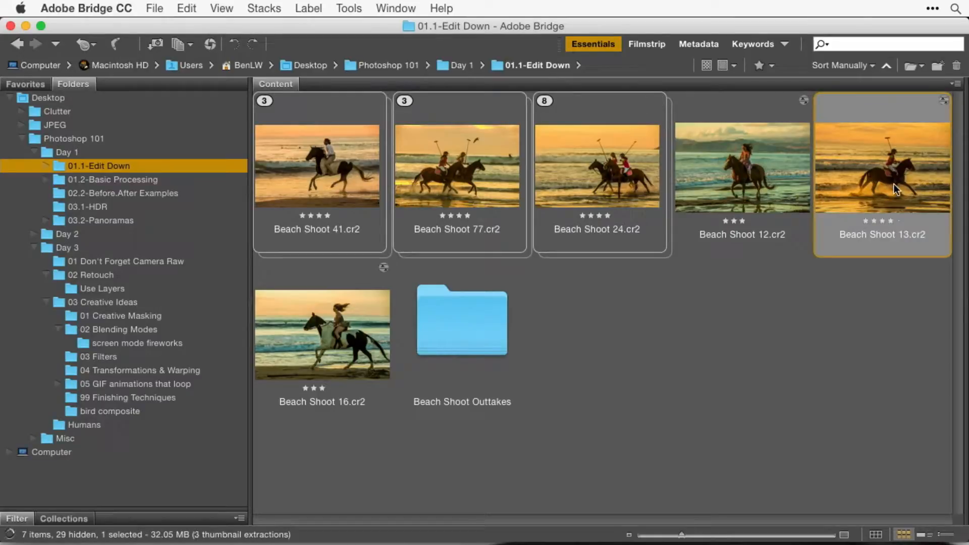
double_click(894, 184)
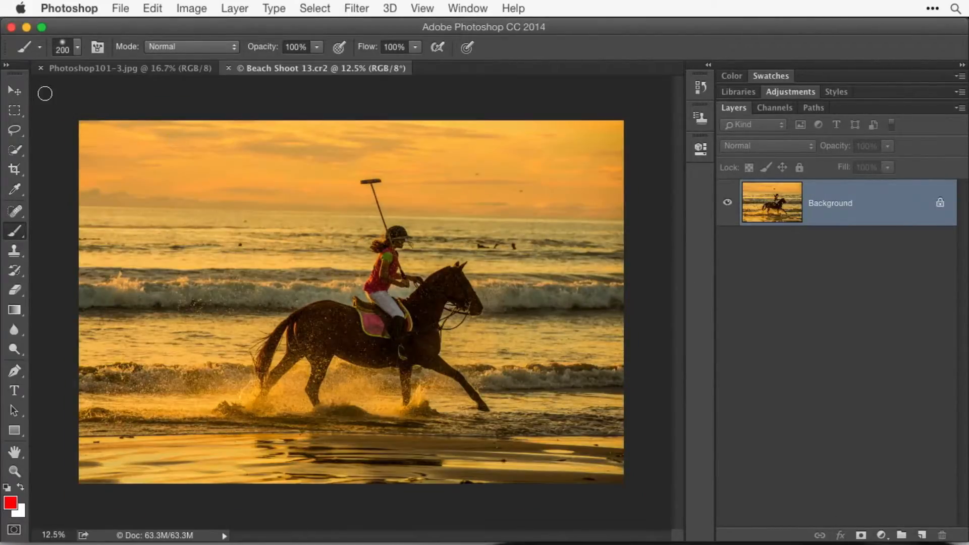
- Copy the horse rider photo into Photoshop101-3.jpg as a new layer using the Move tool, and close Beach Shoot 13.cr2 without saving
left_click(14, 92)
left_click_drag(325, 197, 166, 74)
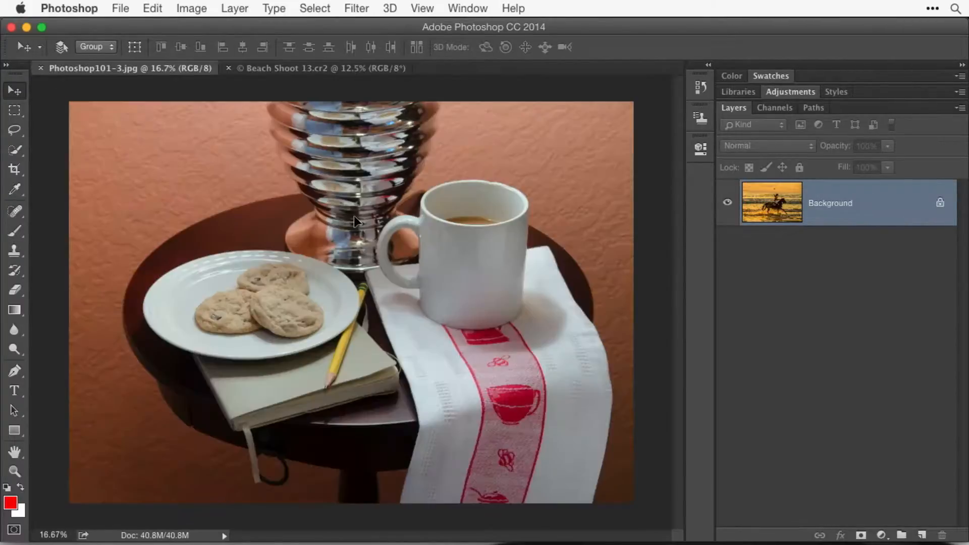
left_click_drag(353, 216, 353, 216)
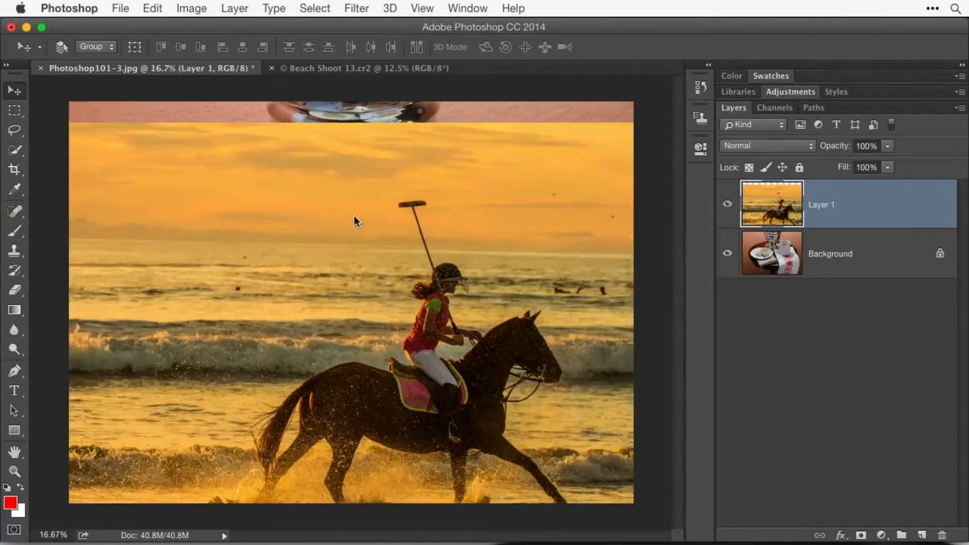
left_click(271, 67)
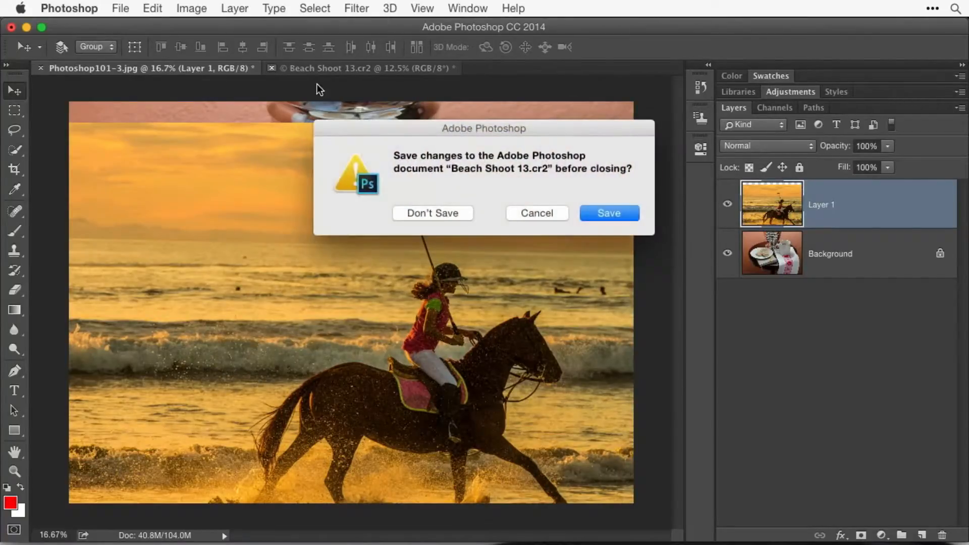
left_click(456, 222)
- Reposition the horse rider layer over the table photo and convert it for Smart Filters
left_click_drag(419, 332, 471, 326)
left_click(360, 6)
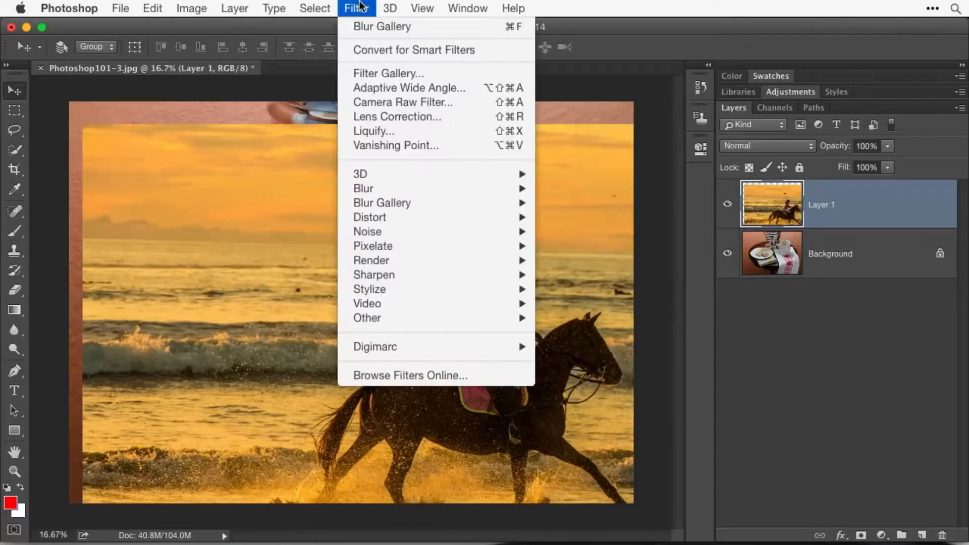
left_click(349, 52)
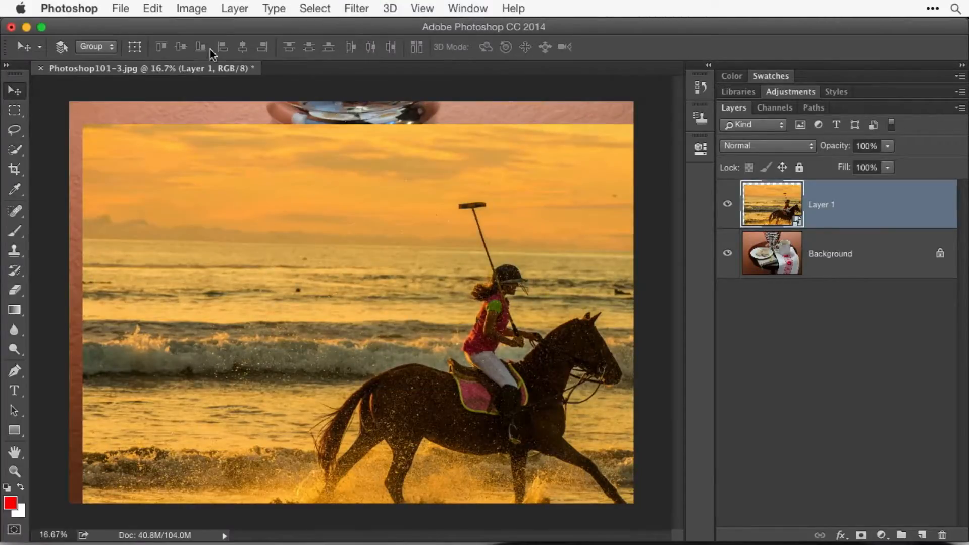
- Free Transform the horse rider layer down to about 14% scale and place it over the front of the coffee mug
left_click(152, 7)
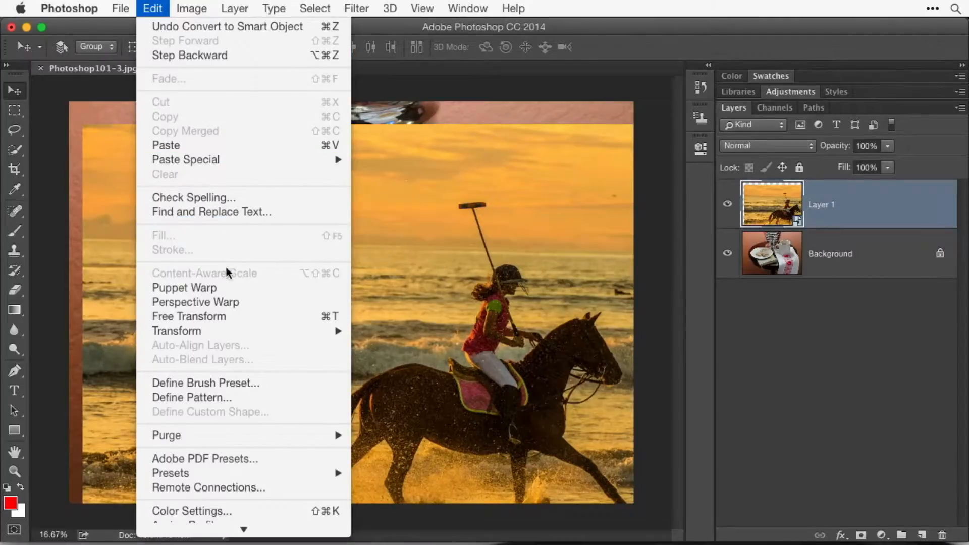
left_click(243, 311)
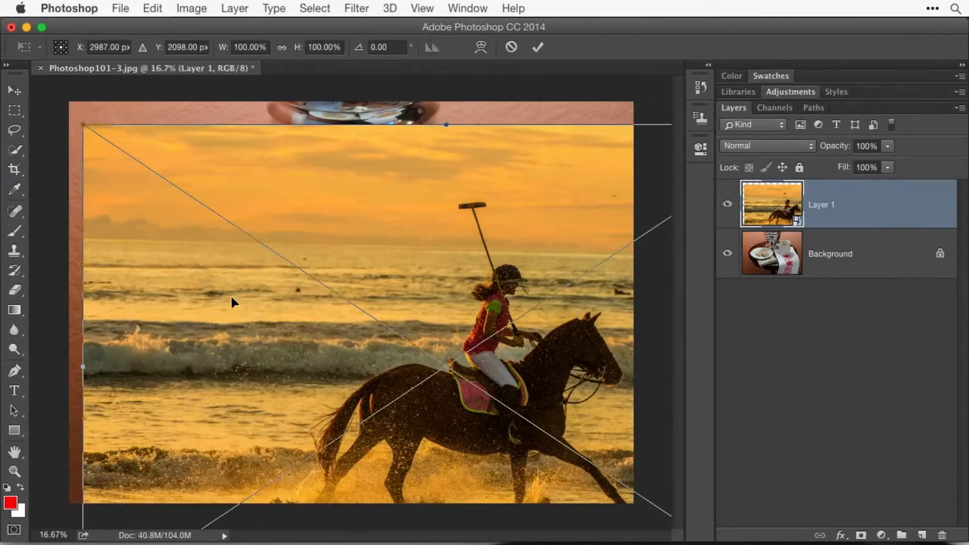
left_click_drag(81, 123, 551, 437)
left_click_drag(603, 485, 409, 265)
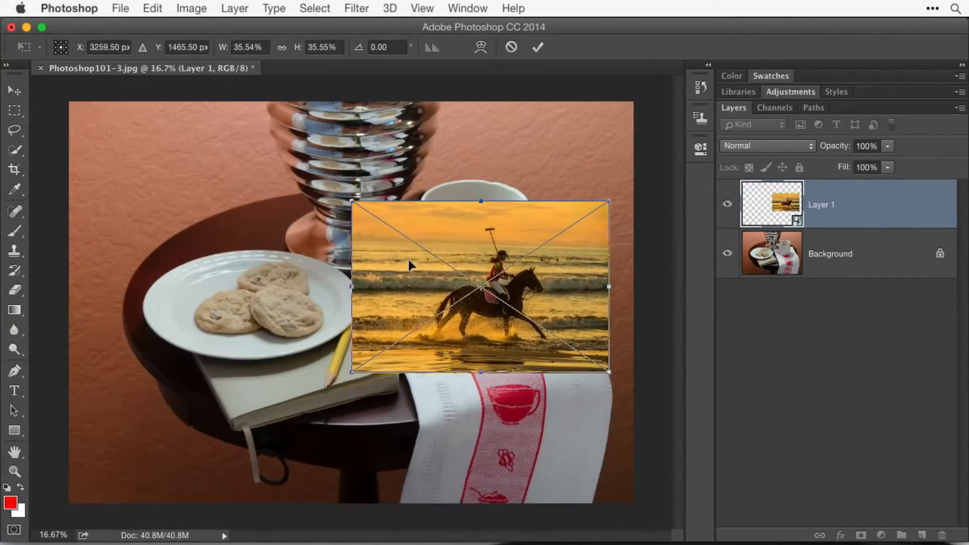
left_click_drag(344, 371, 365, 362)
mouse_move(476, 272)
left_mouse_down()
mouse_move(502, 255)
mouse_move(478, 260)
left_mouse_up()
left_click_drag(420, 311, 430, 306)
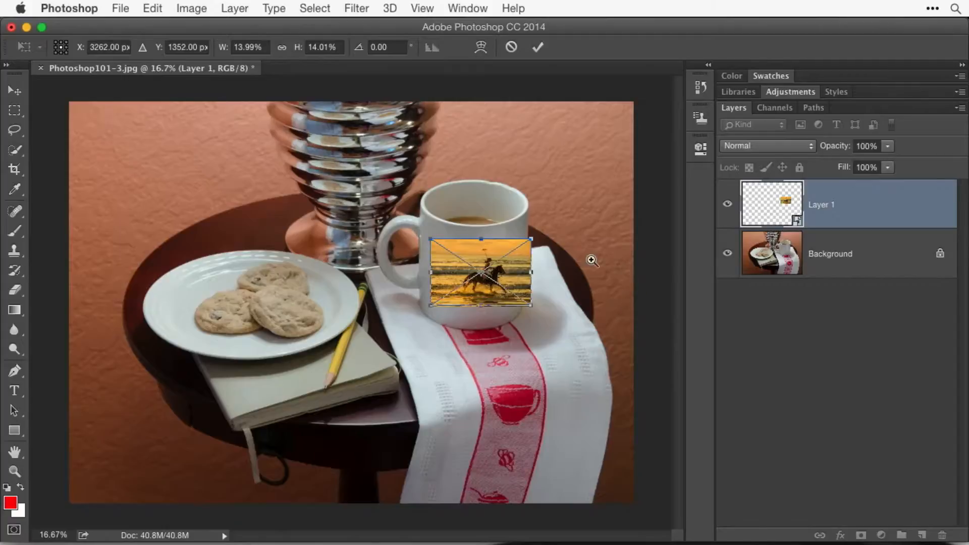
- Warp the horse rider layer by moving its four corners in to fit the front face of the mug
left_click(569, 260)
left_click(568, 260)
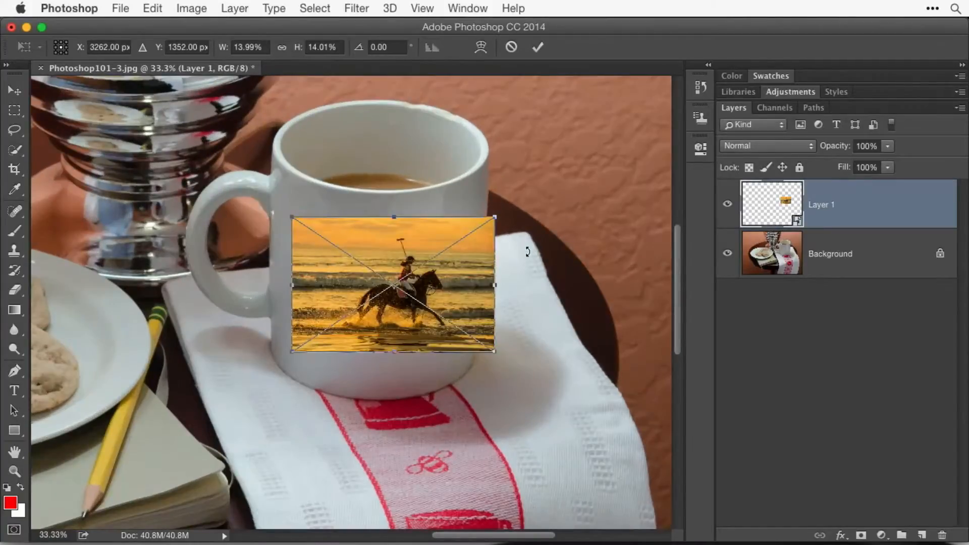
left_click(153, 6)
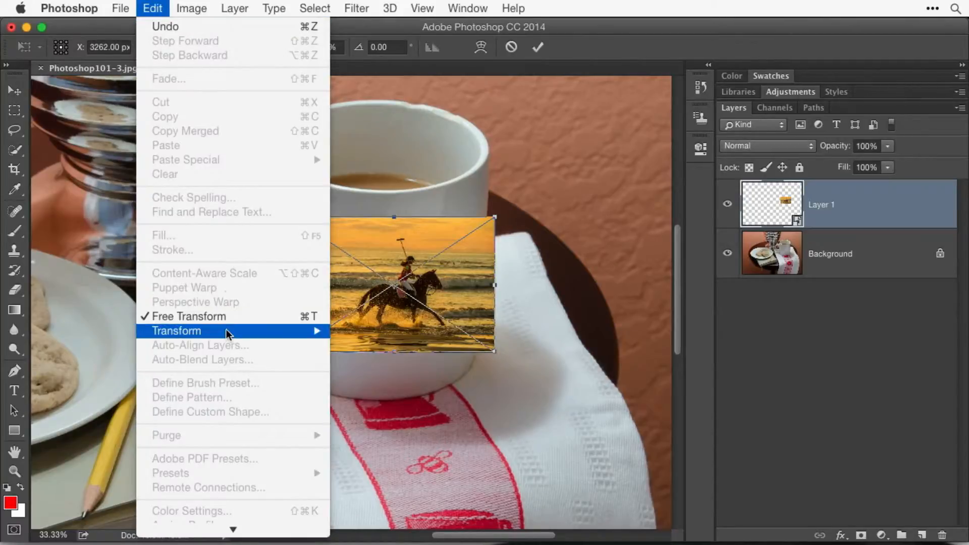
mouse_move(226, 330)
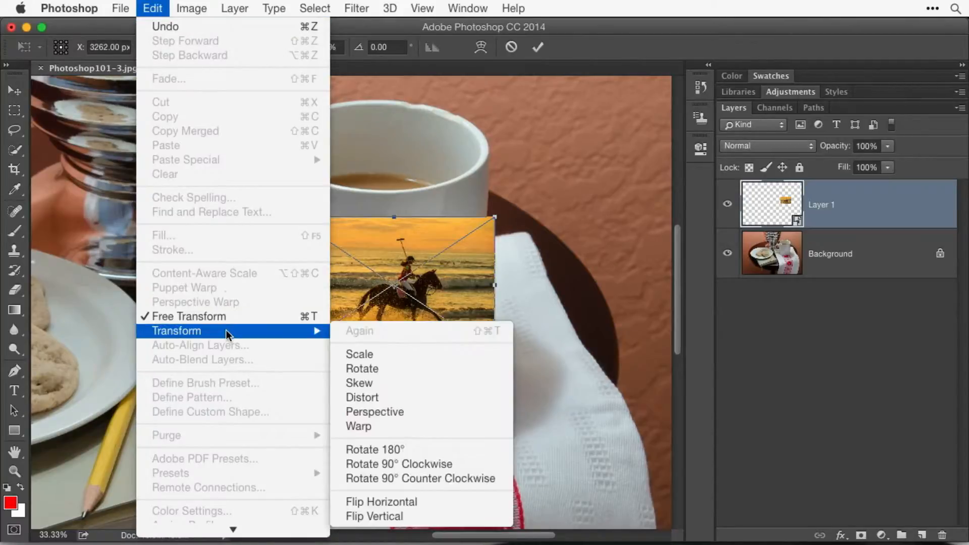
left_click(392, 426)
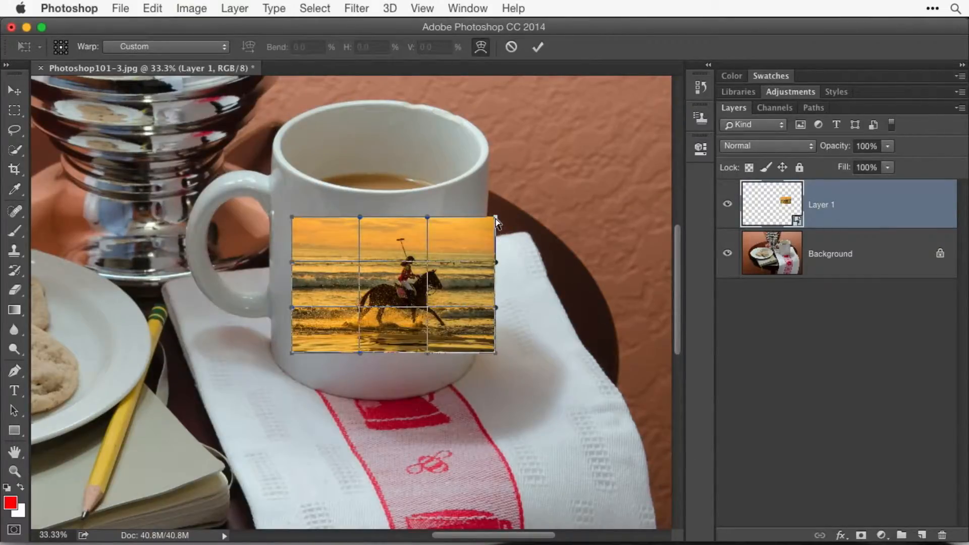
left_click_drag(495, 217, 478, 194)
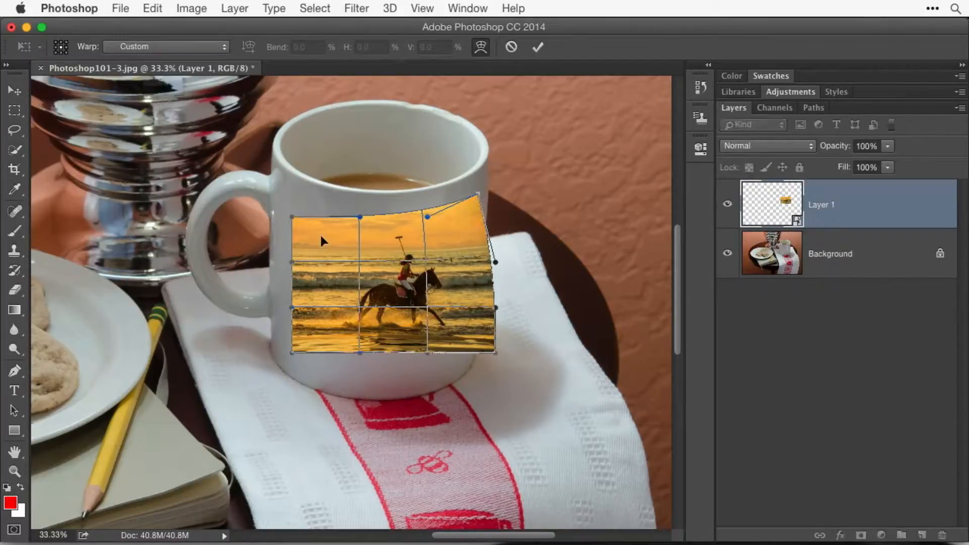
left_click_drag(291, 217, 296, 200)
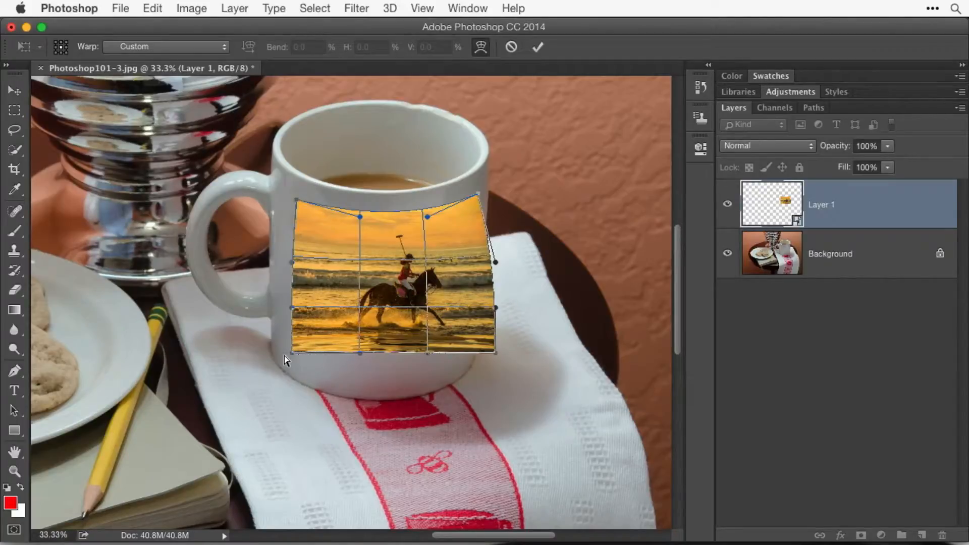
left_click_drag(293, 354, 291, 360)
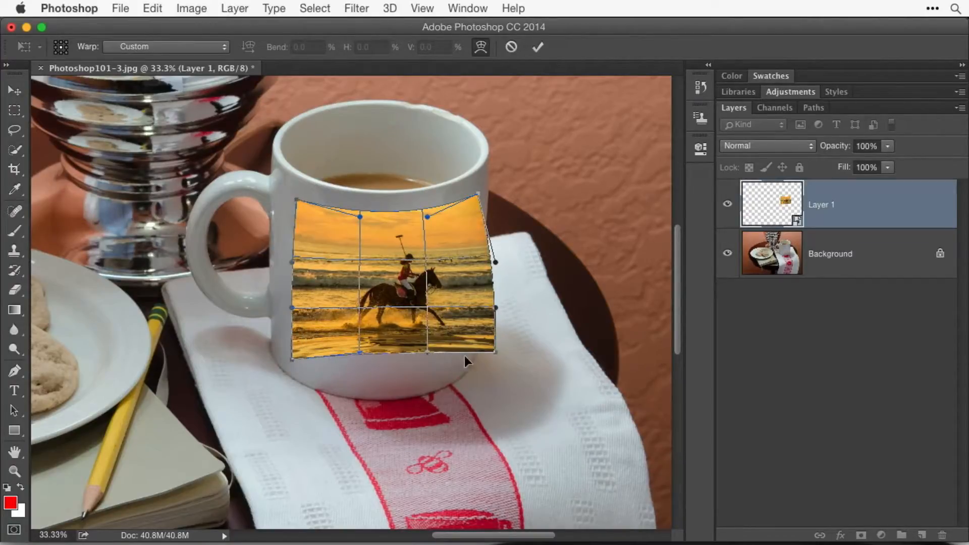
left_click_drag(495, 352, 464, 359)
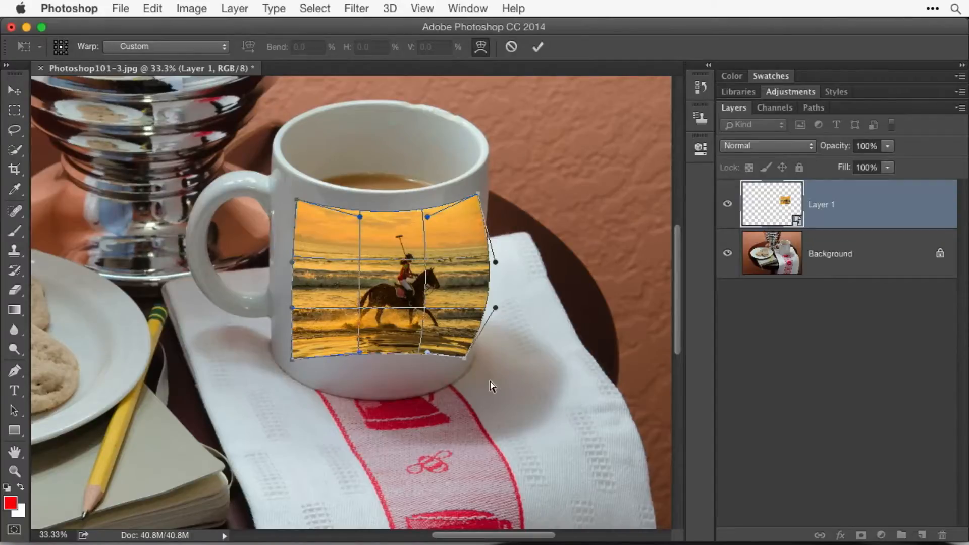
- Curve the bottom edge of the warped photo downward to follow the rounded base of the mug
key("super+equal")
key("super+equal")
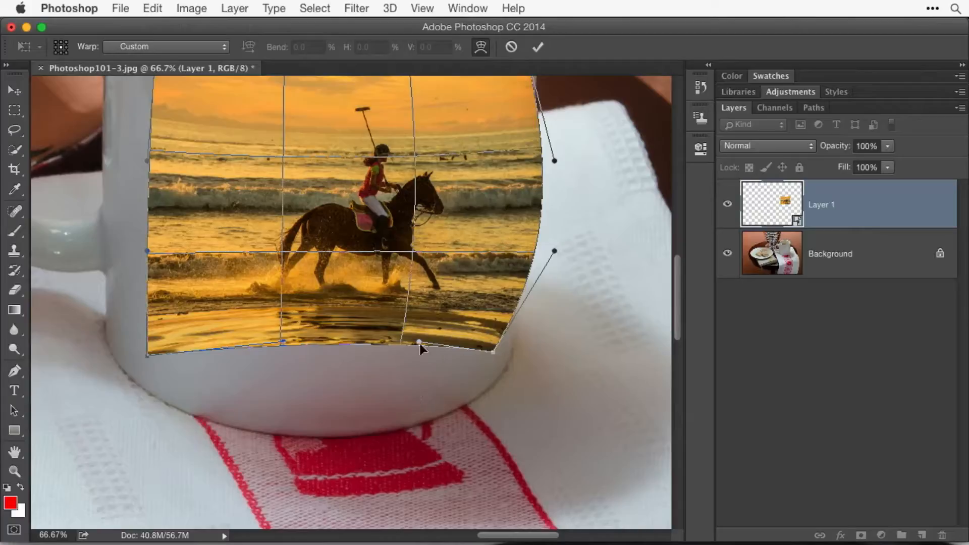
left_click_drag(417, 341, 420, 365)
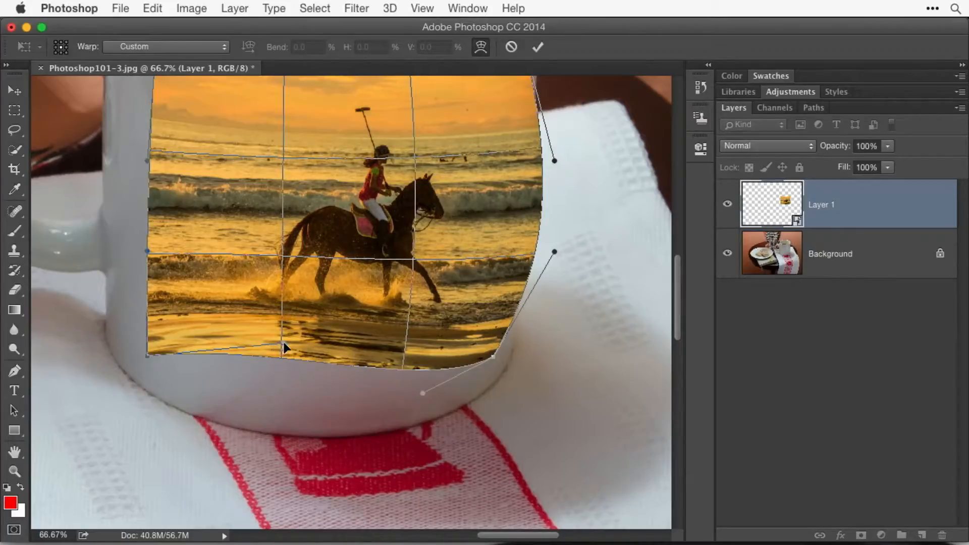
left_click_drag(282, 342, 262, 415)
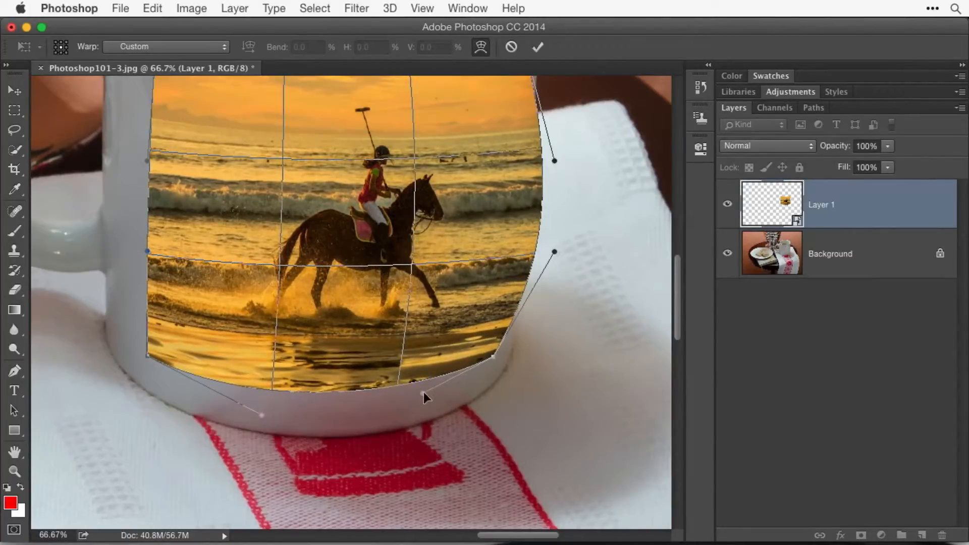
mouse_move(422, 391)
left_mouse_down()
mouse_move(429, 410)
mouse_move(422, 399)
left_mouse_up()
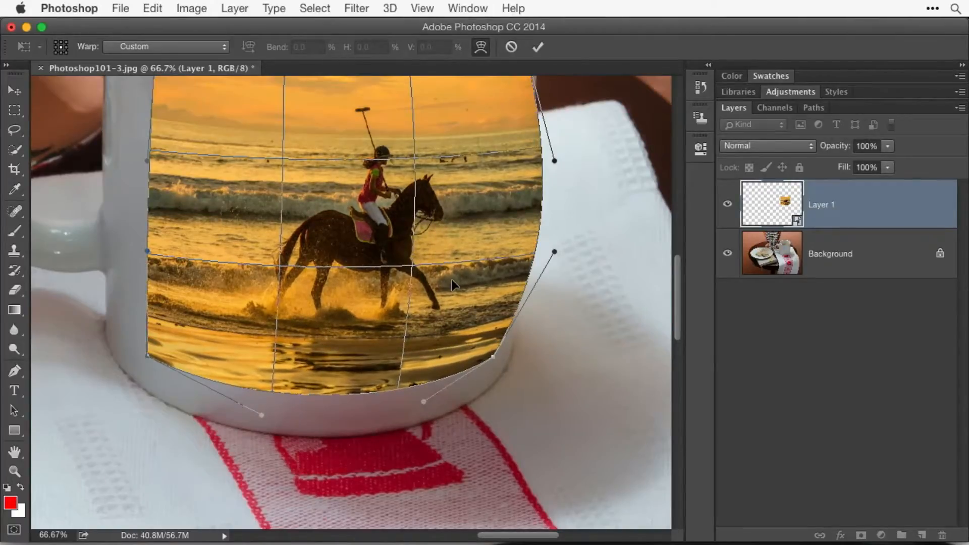
- Straighten the warped photo's two side edges so they run along the sides of the mug
scroll(452, 279, "up", 3)
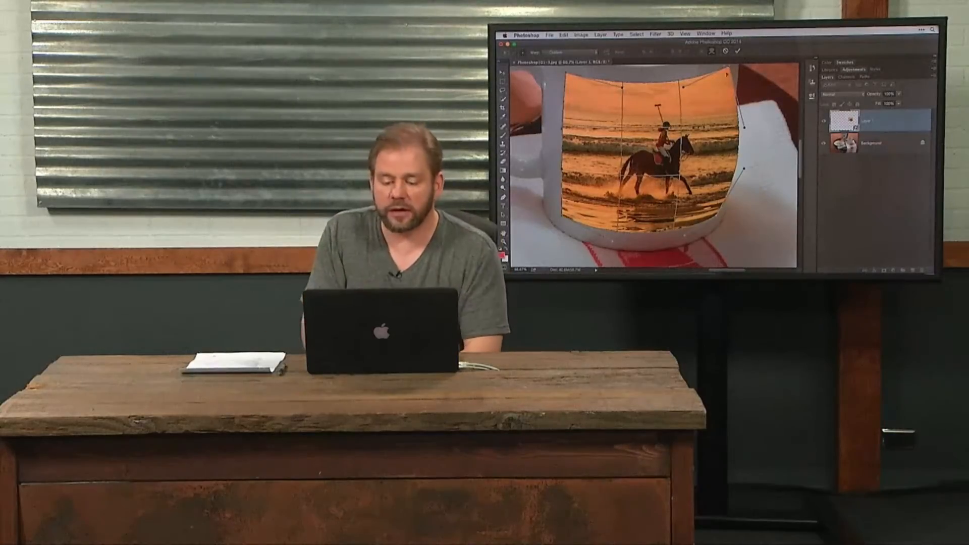
left_click_drag(745, 129, 730, 131)
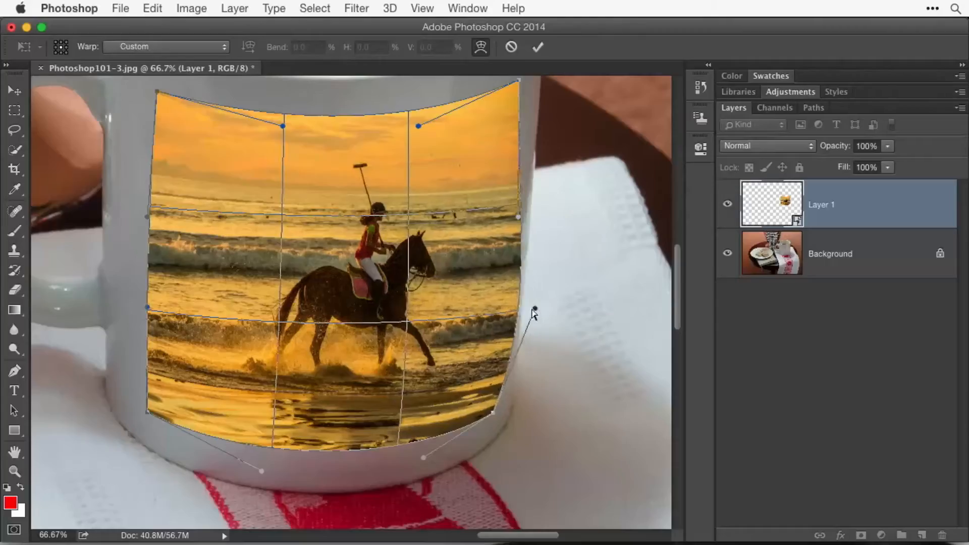
left_click_drag(532, 310, 501, 315)
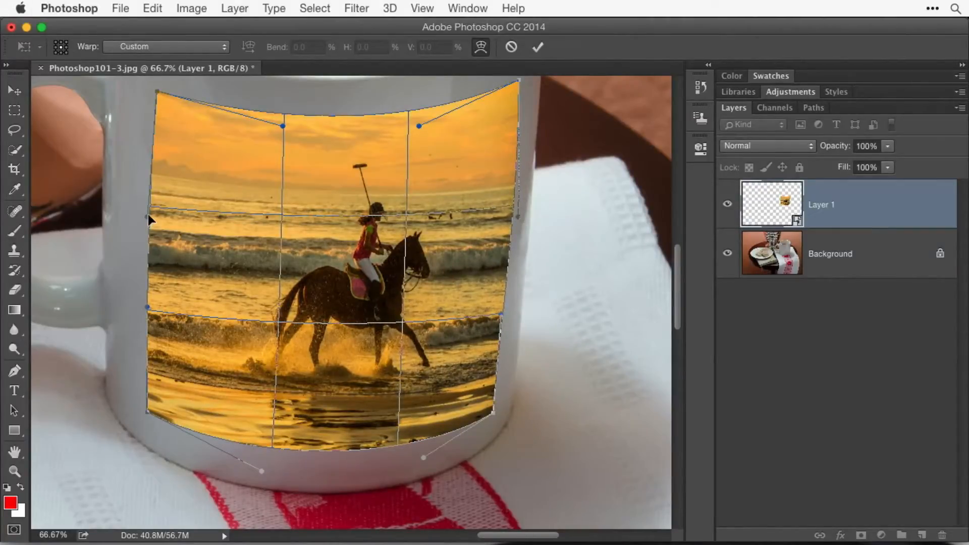
left_click_drag(148, 215, 150, 217)
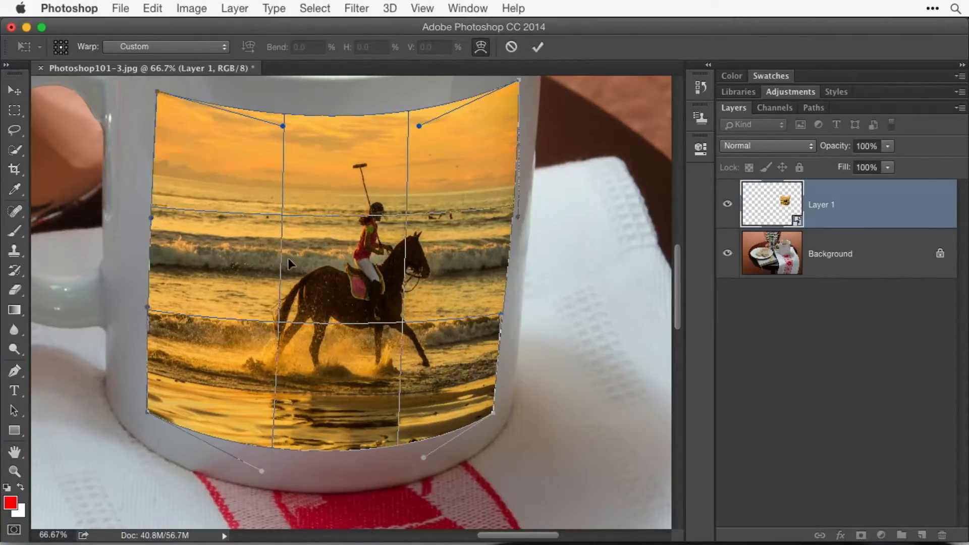
- Refine the curve of the warped photo's top edge to match the mug's rim
scroll(483, 208, "up", 2)
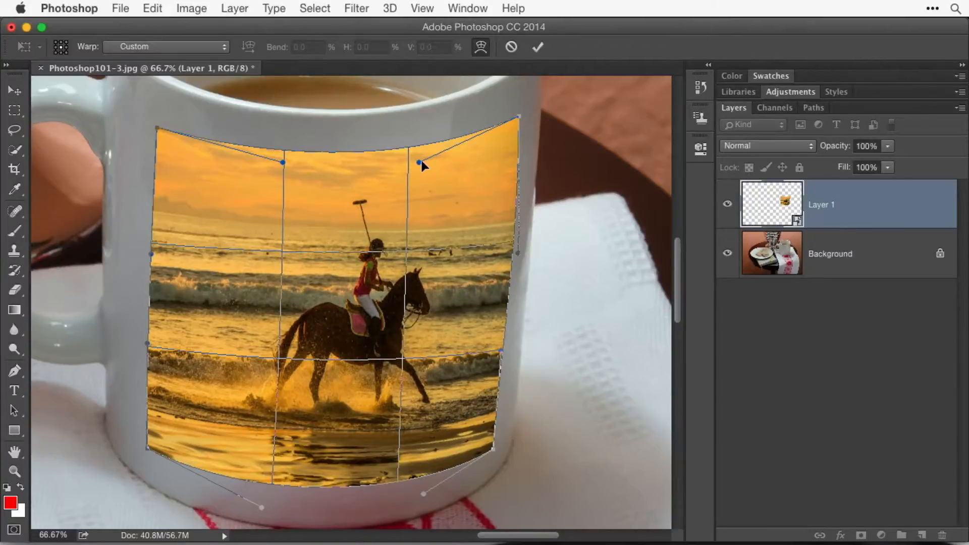
mouse_move(417, 172)
left_mouse_down()
mouse_move(416, 153)
mouse_move(416, 165)
left_mouse_up()
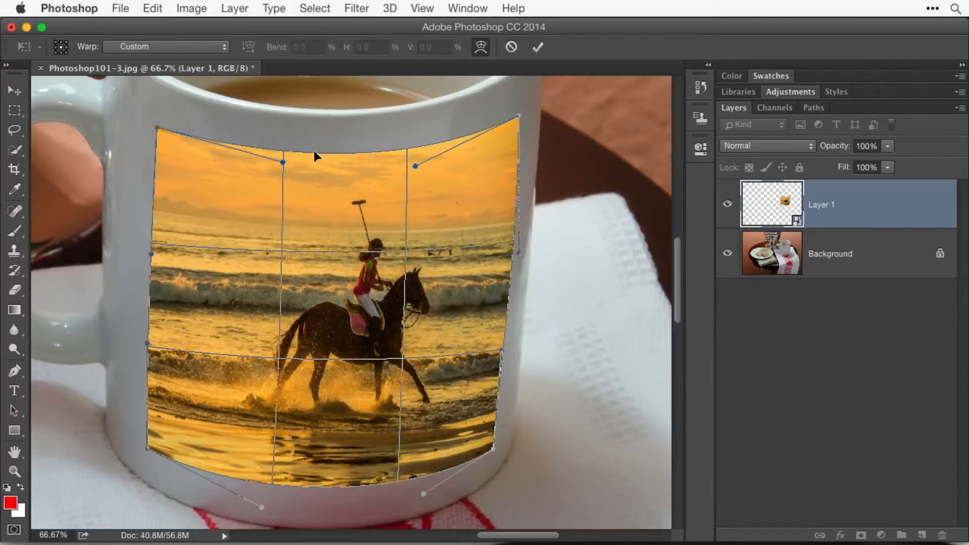
mouse_move(281, 162)
left_mouse_down()
mouse_move(278, 178)
mouse_move(288, 162)
left_mouse_up()
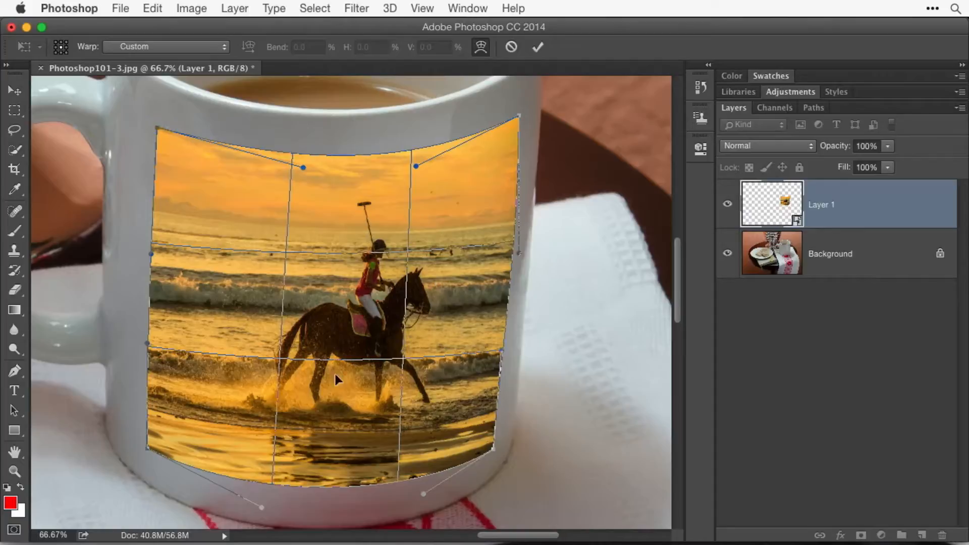
- Bend the interior of the warp mesh slightly downward, fine-tune the top and bottom curves, and apply the warp
mouse_move(351, 316)
left_mouse_down()
mouse_move(348, 290)
mouse_move(344, 324)
left_mouse_up()
left_click_drag(404, 168, 401, 165)
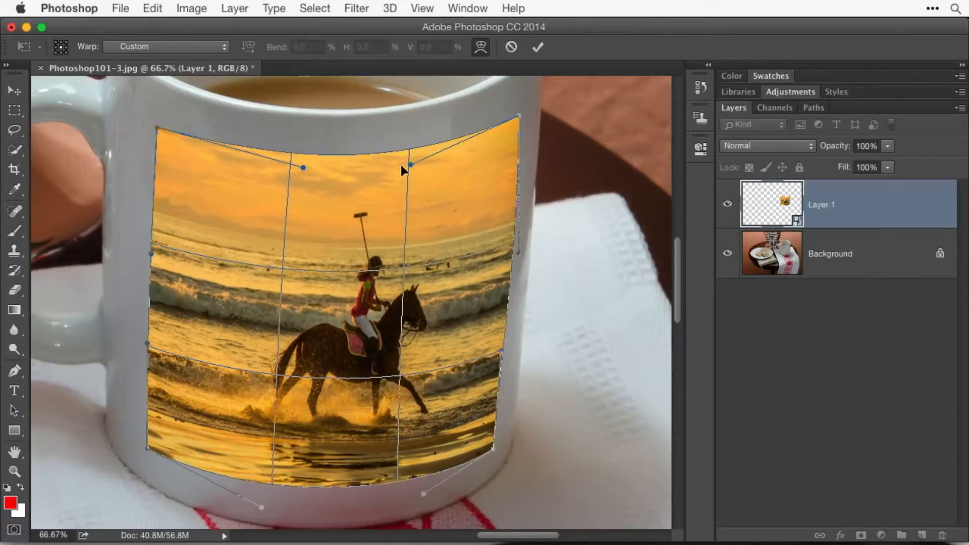
left_click_drag(253, 201, 250, 200)
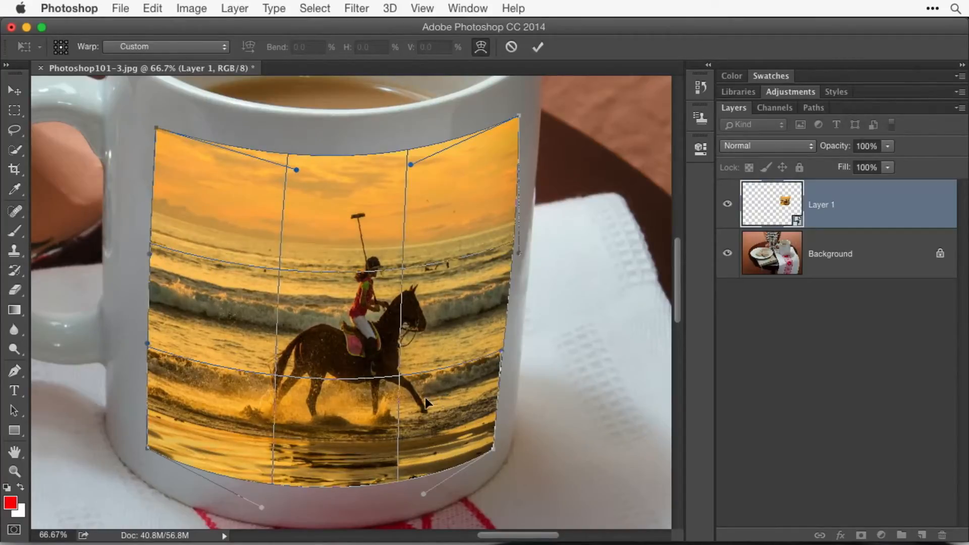
left_click_drag(334, 397, 331, 396)
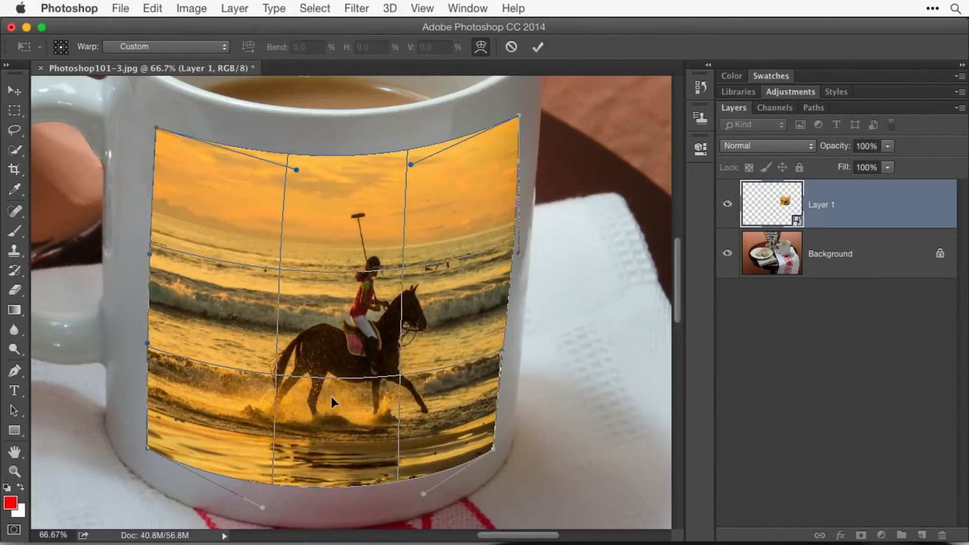
left_click_drag(337, 484, 337, 485)
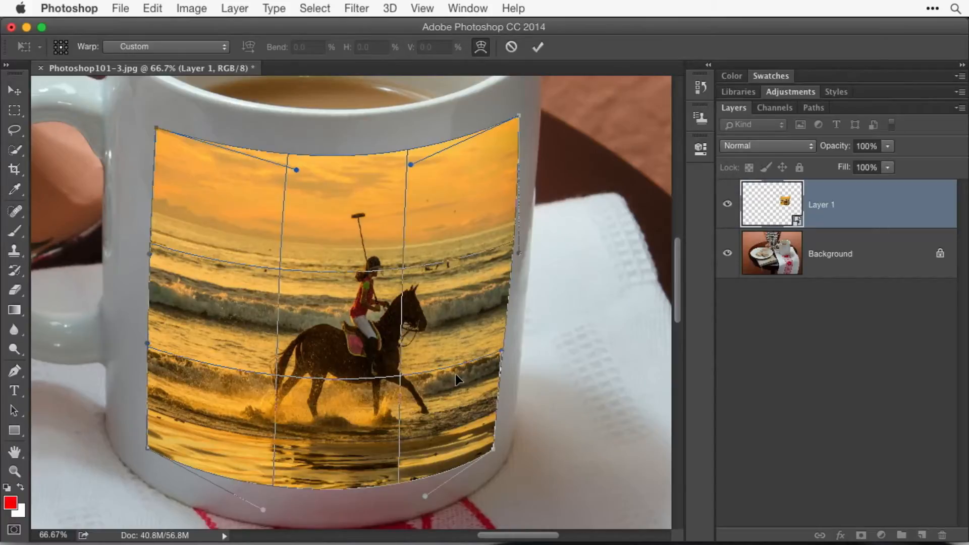
key("super+0")
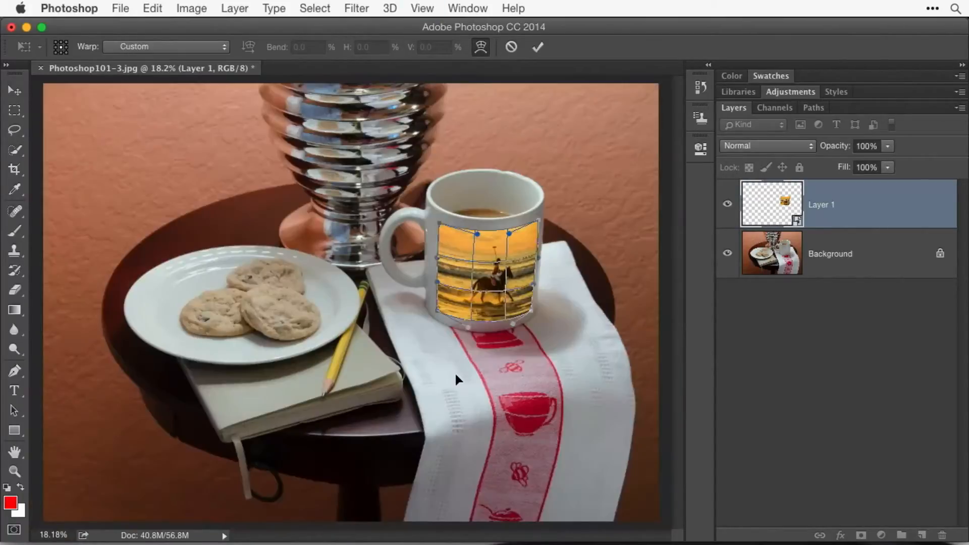
key("Return")
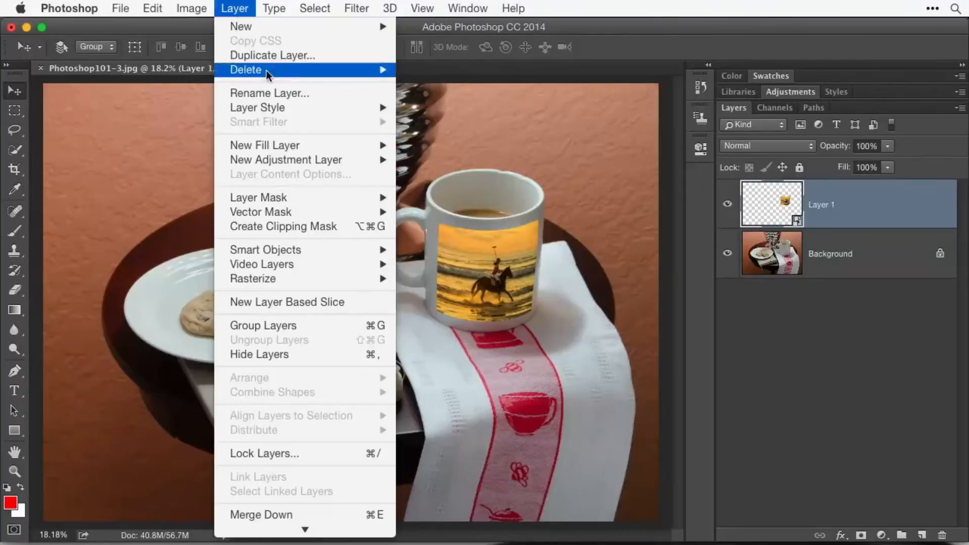
- Start Replace Contents for the horse rider smart object and go to the Desktop folder
mouse_move(292, 250)
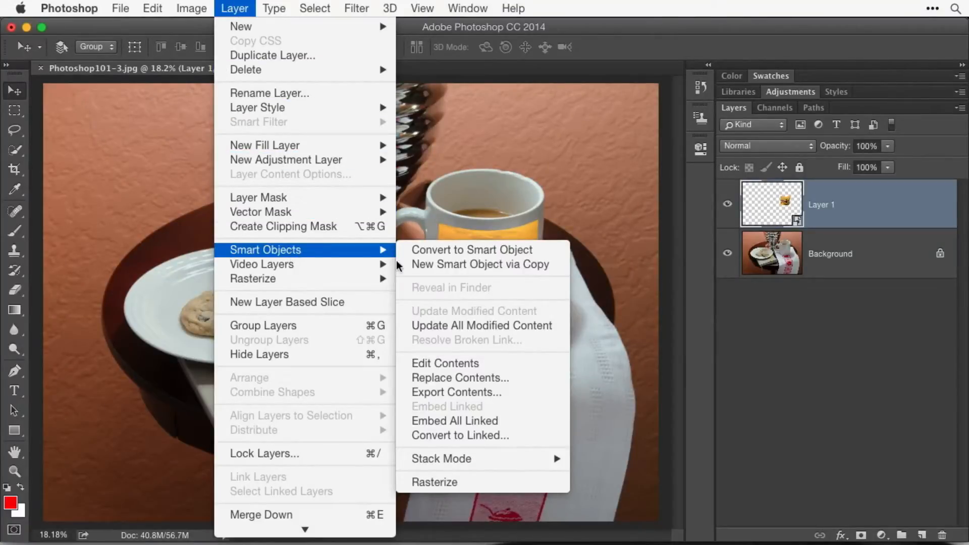
left_click(538, 380)
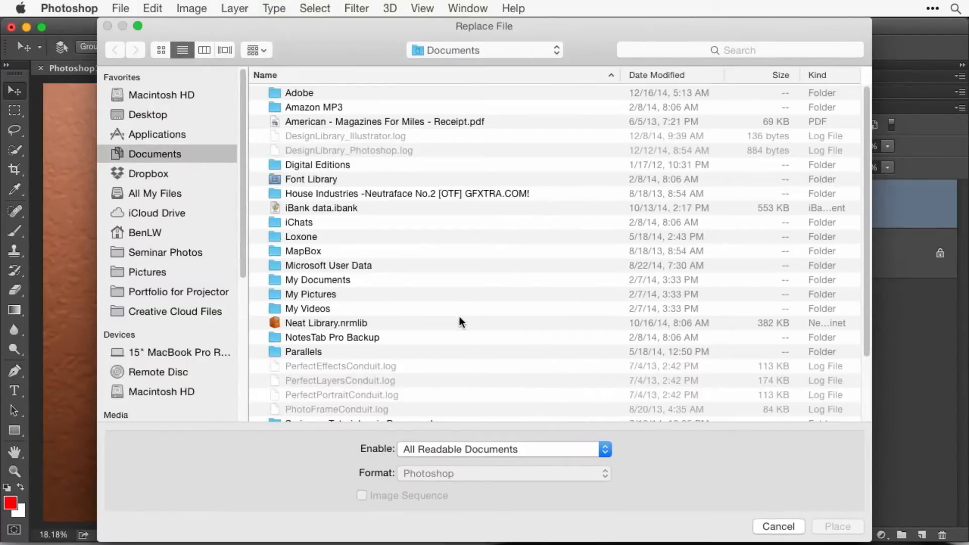
key("super+shift+d")
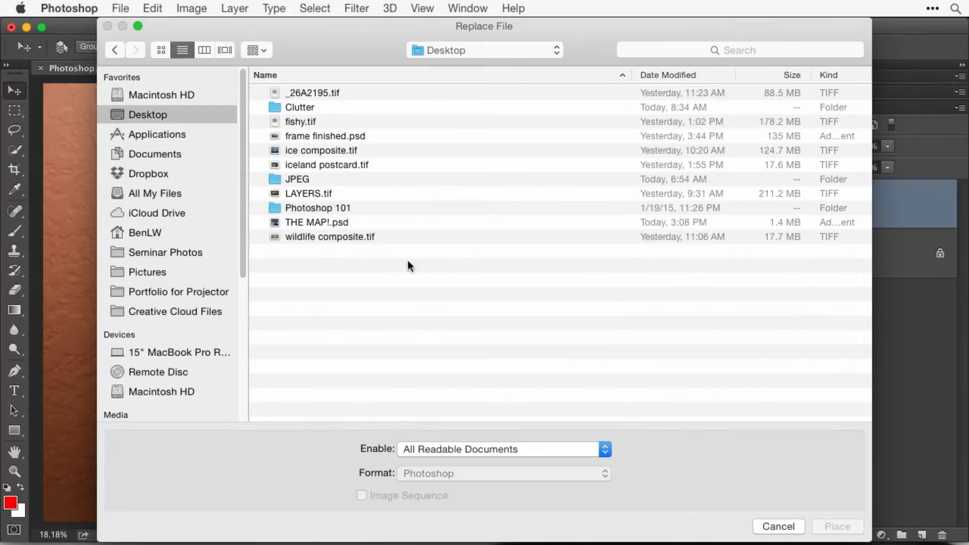
- Preview candidate replacement images on the Desktop, including ice composite.tif and wildlife composite.tif
left_click(301, 149)
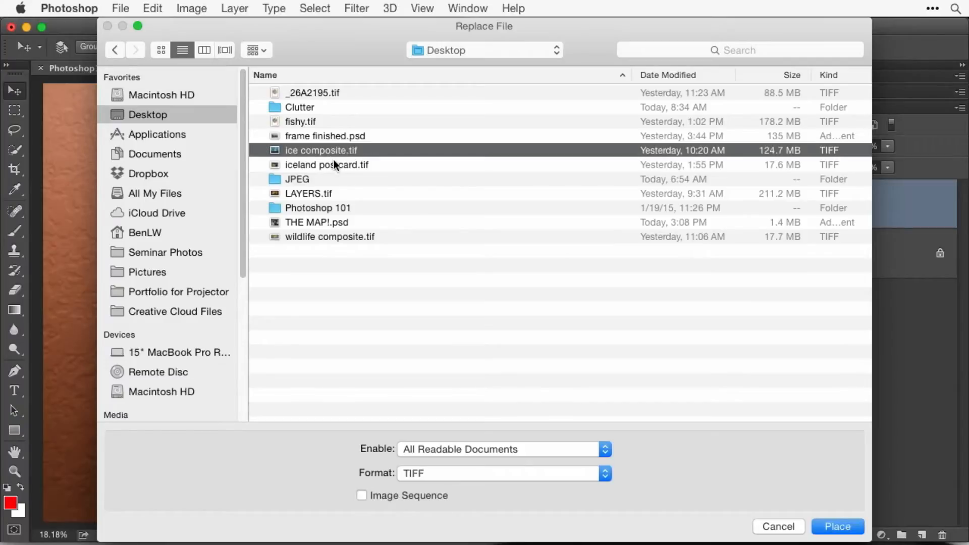
key("space")
key("space")
left_click(298, 237)
key("space")
key("space")
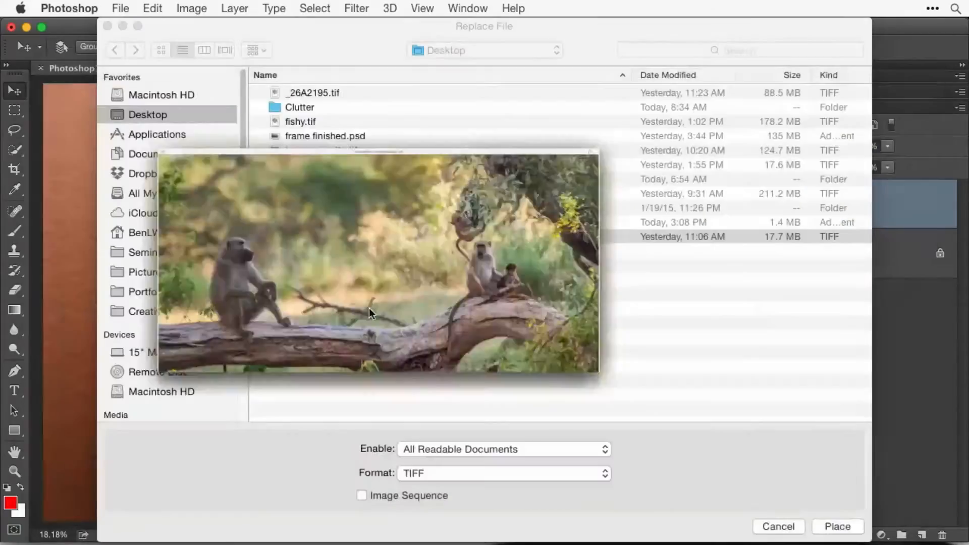
left_click(306, 221)
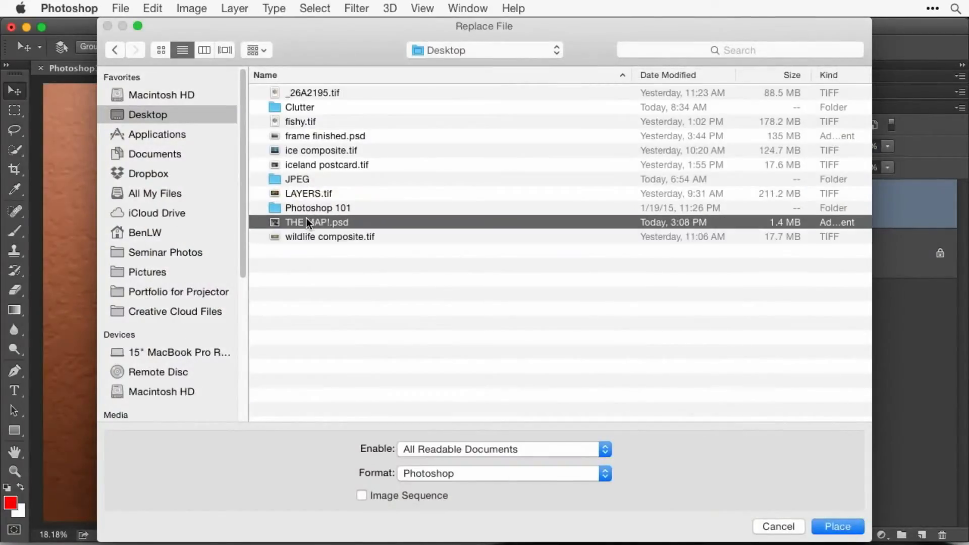
left_click(295, 194)
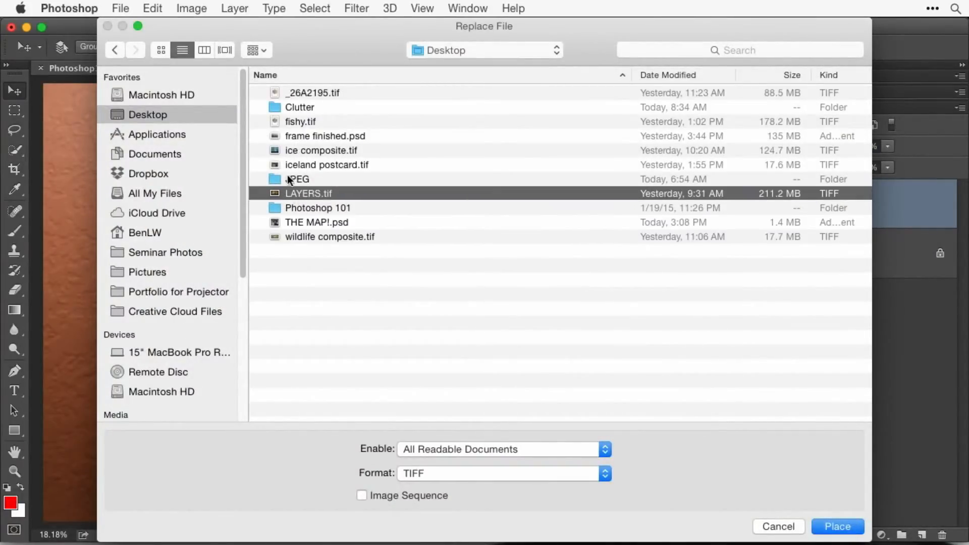
- Replace the smart object's contents with Iceland_02.CR2 from Photoshop 101 > Day 1 > 01.2-Basic Processing after previewing it, accepting the As Shot Camera Raw settings
double_click(275, 207)
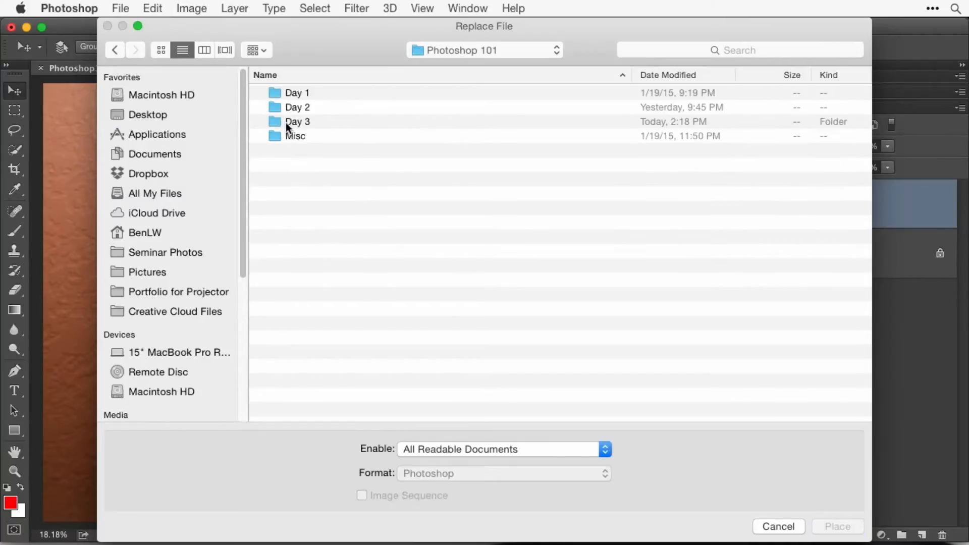
double_click(272, 93)
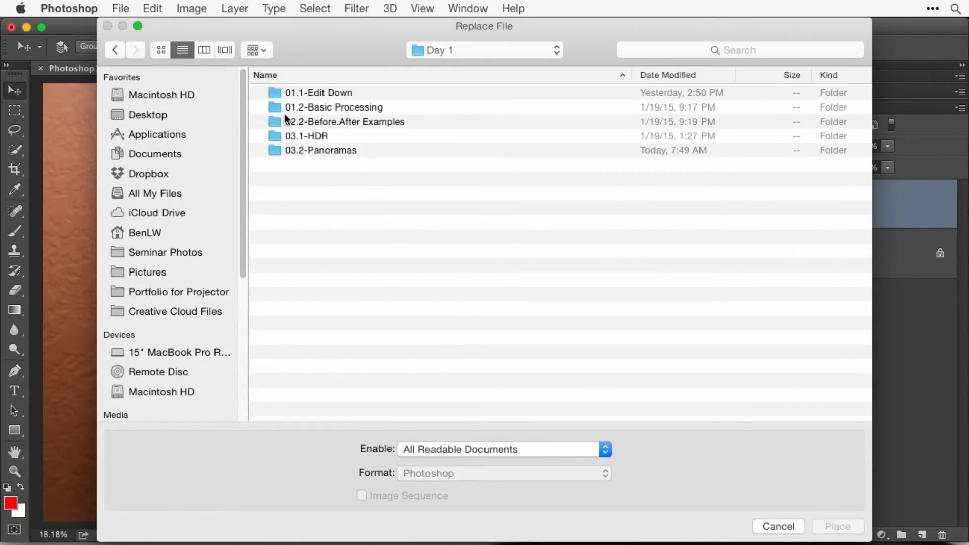
double_click(277, 106)
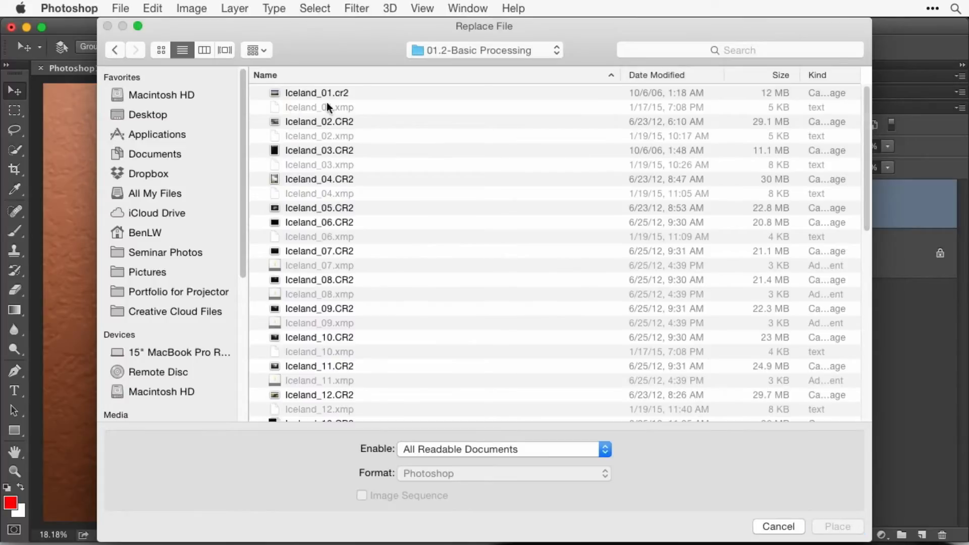
left_click(310, 121)
key("space")
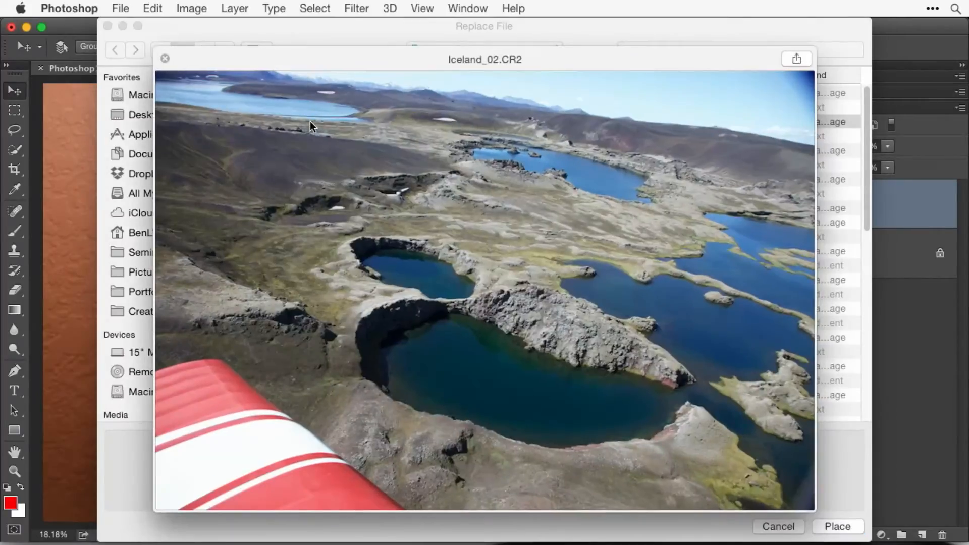
key("space")
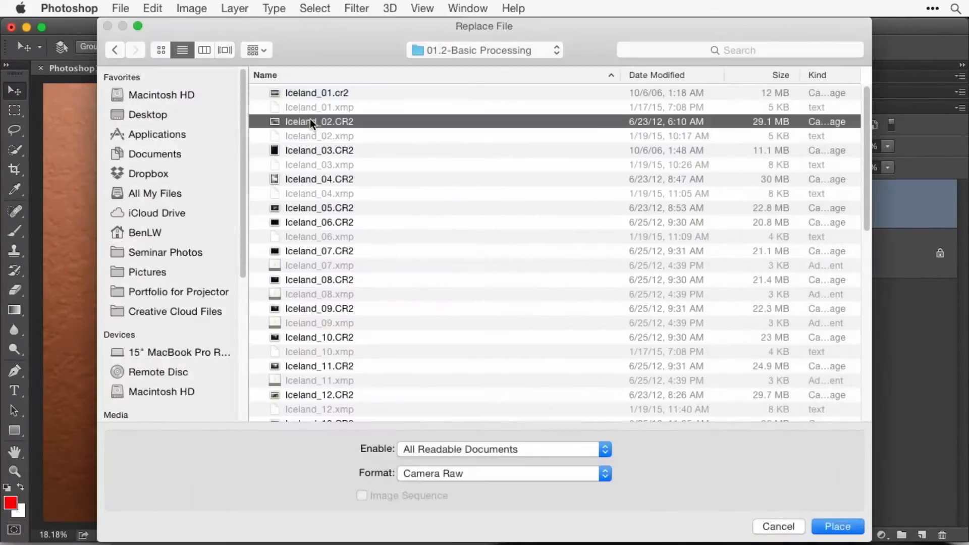
left_click(840, 527)
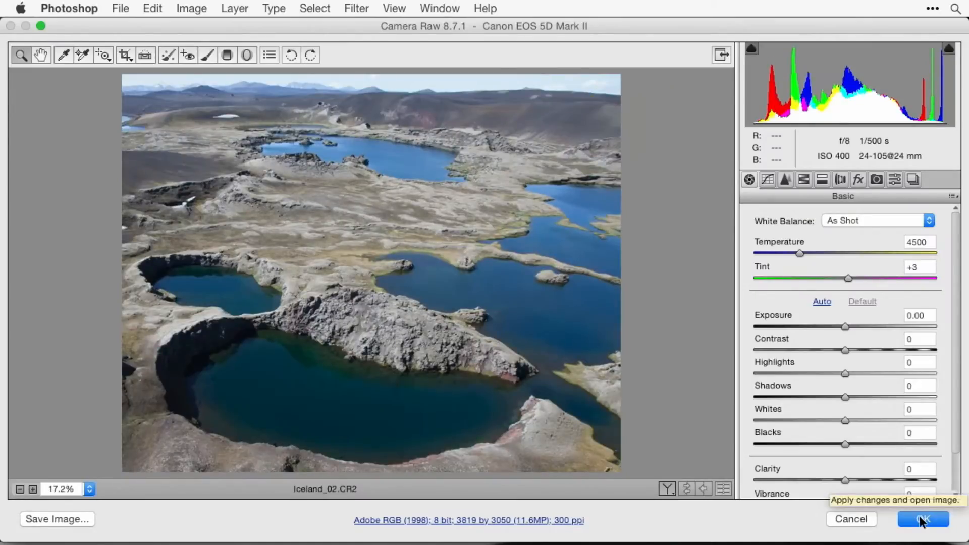
left_click(923, 518)
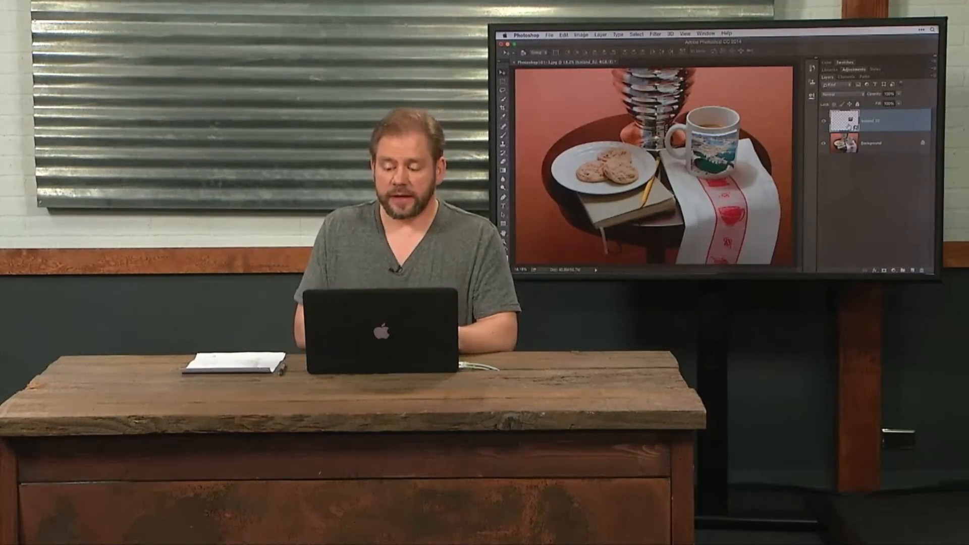
- Set the blend mode of the Iceland_02 layer on the mug to Multiply
left_click(846, 95)
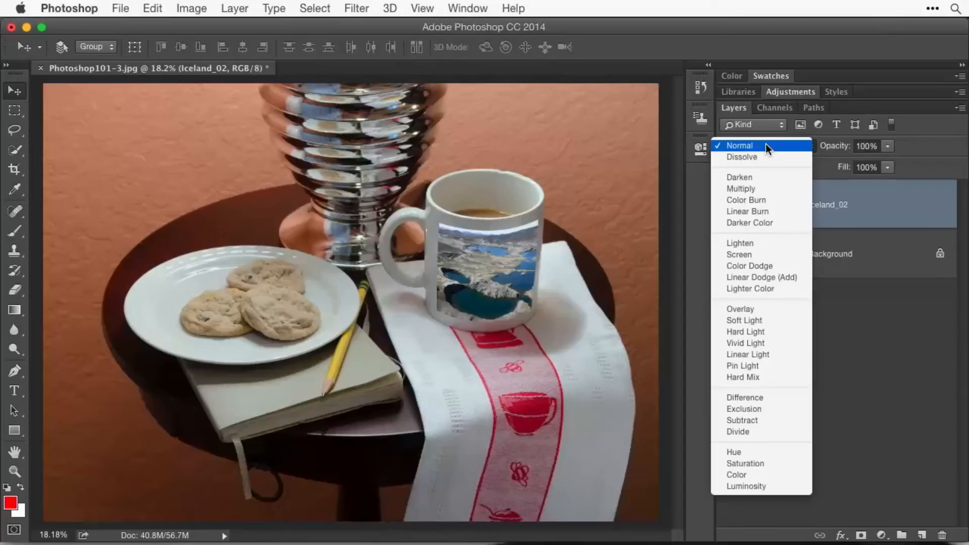
left_click(779, 189)
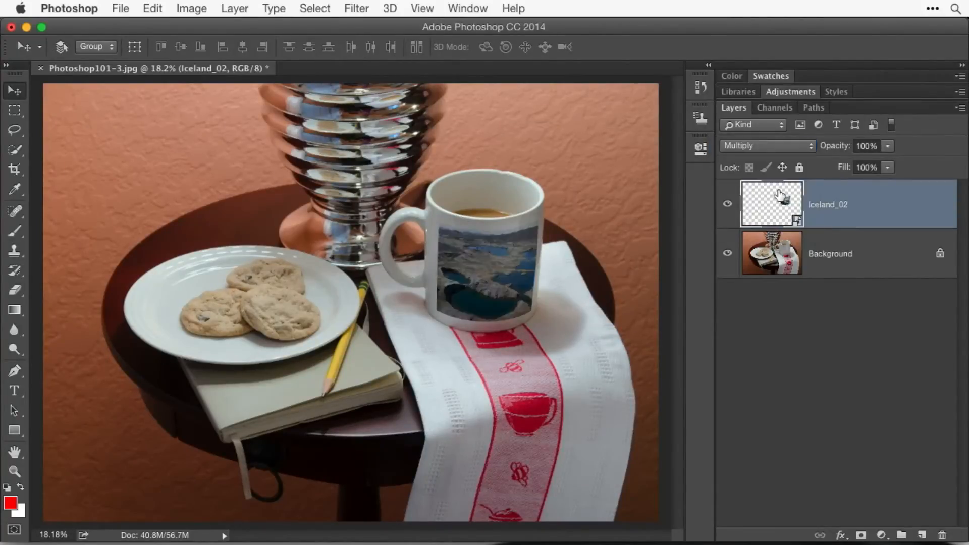